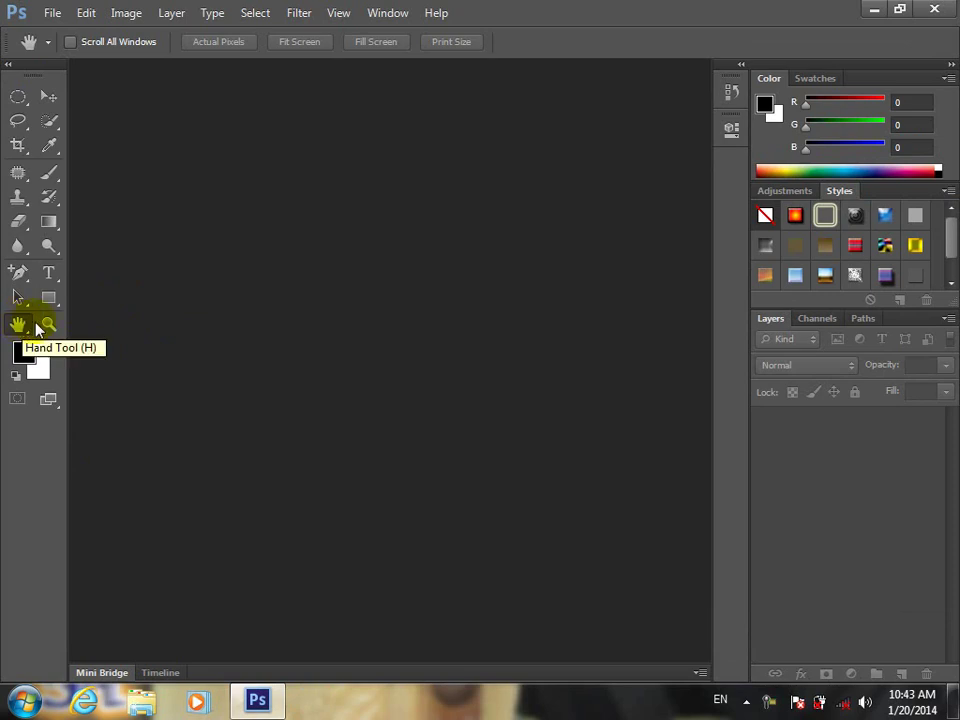
# Step: Show the PICTRUES folder contents as large icons and open the image 2ps54m0 (1)
pyautogui.doubleClick(230, 357)
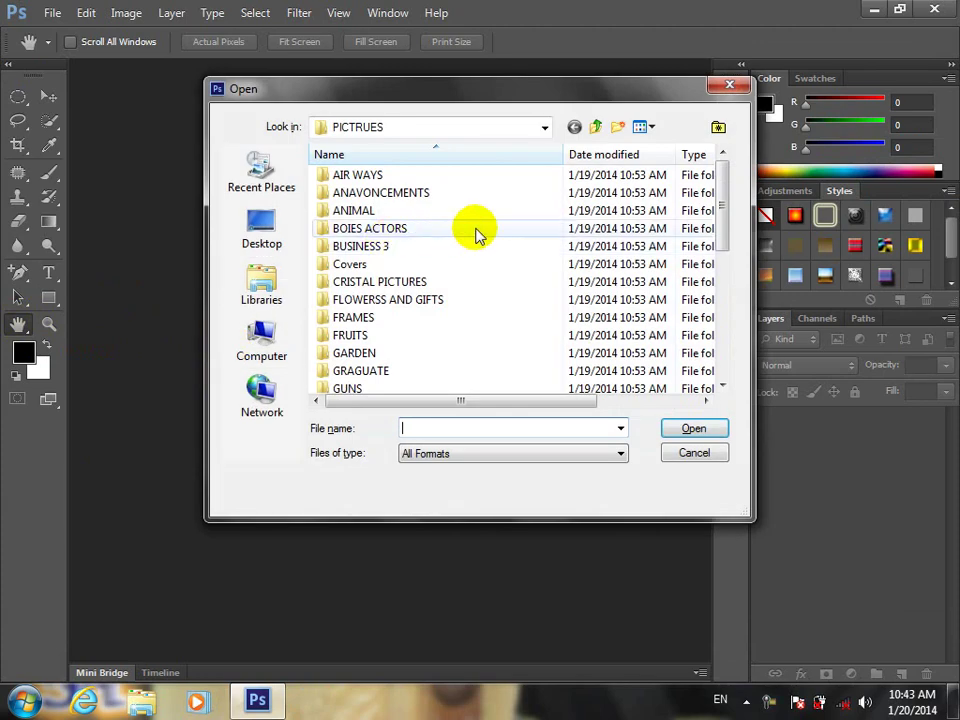
pyautogui.moveTo(718, 199); pyautogui.dragTo(729, 321)
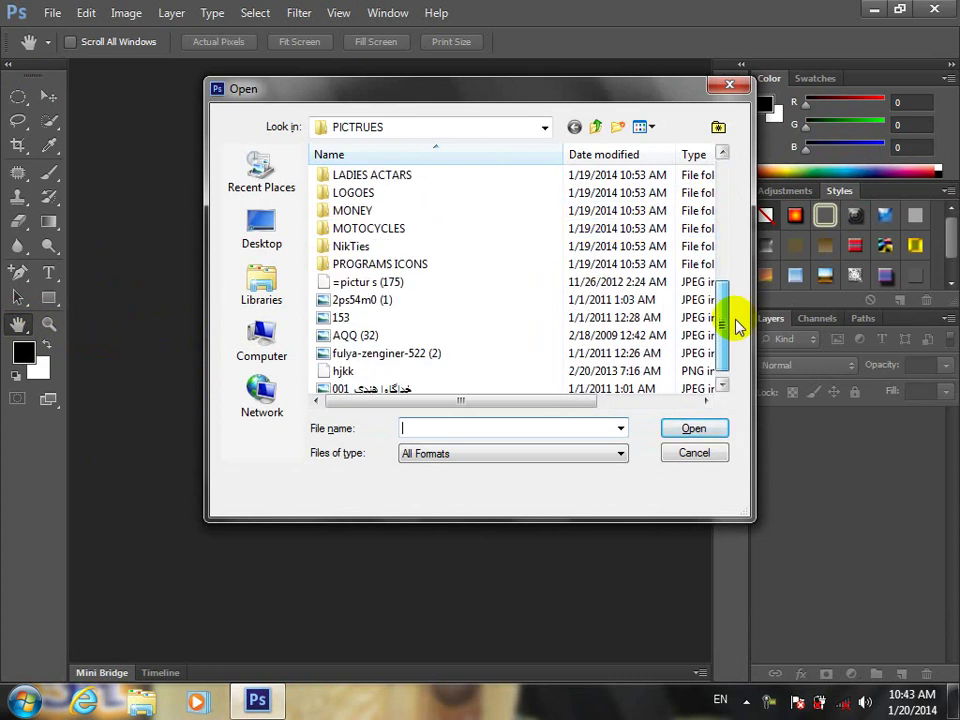
pyautogui.click(643, 125)
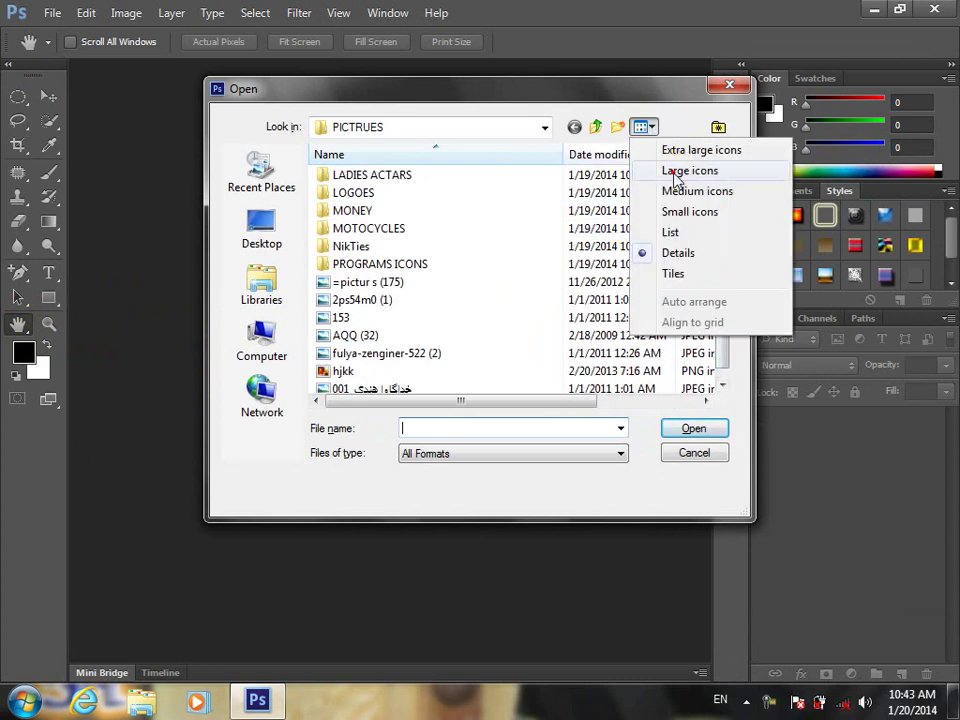
pyautogui.click(700, 168)
pyautogui.moveTo(720, 190); pyautogui.dragTo(749, 342)
pyautogui.click(557, 270)
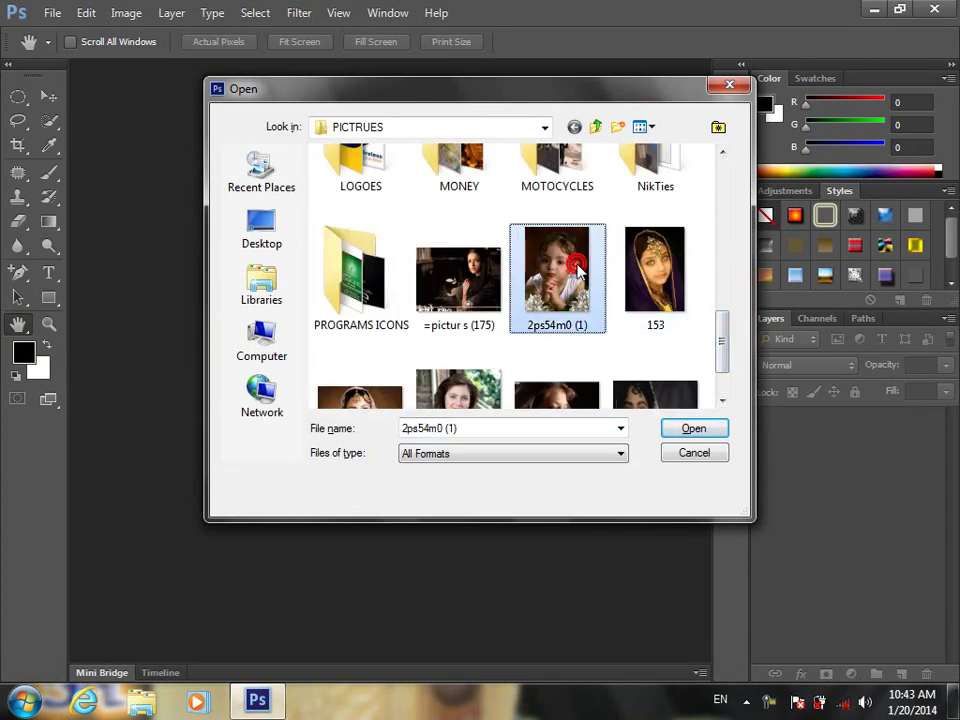
pyautogui.doubleClick(572, 272)
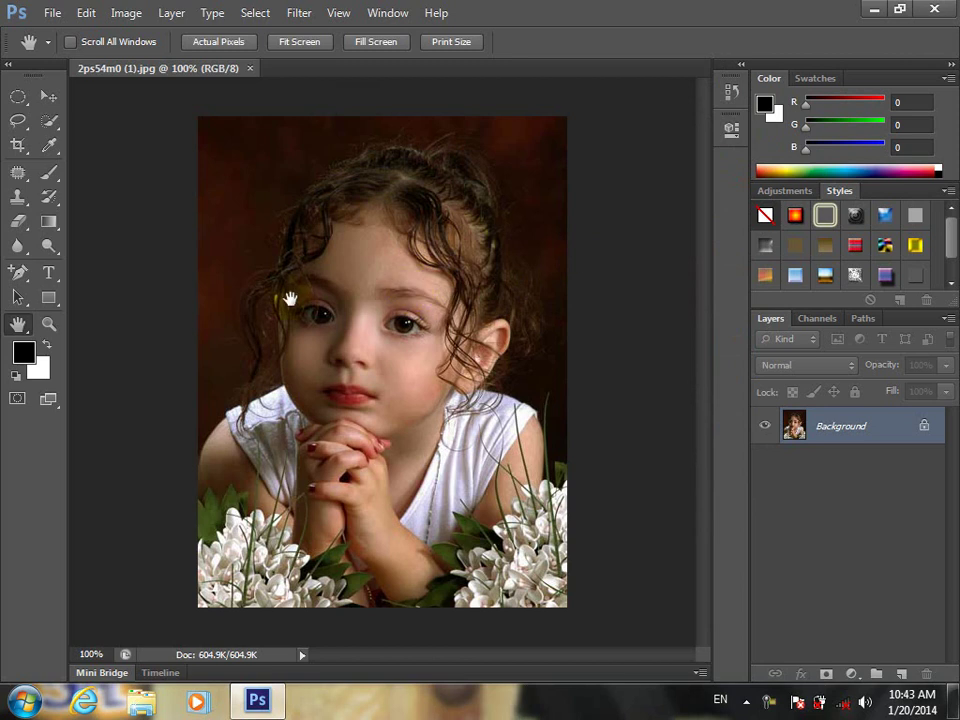
pyautogui.click(350, 240)
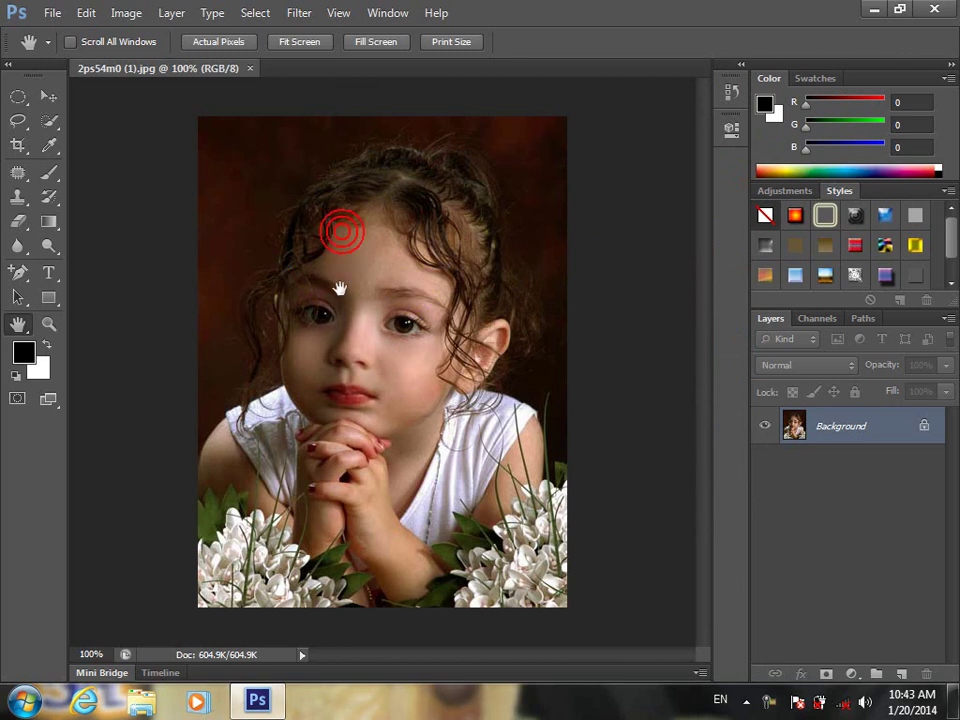
pyautogui.click(352, 343)
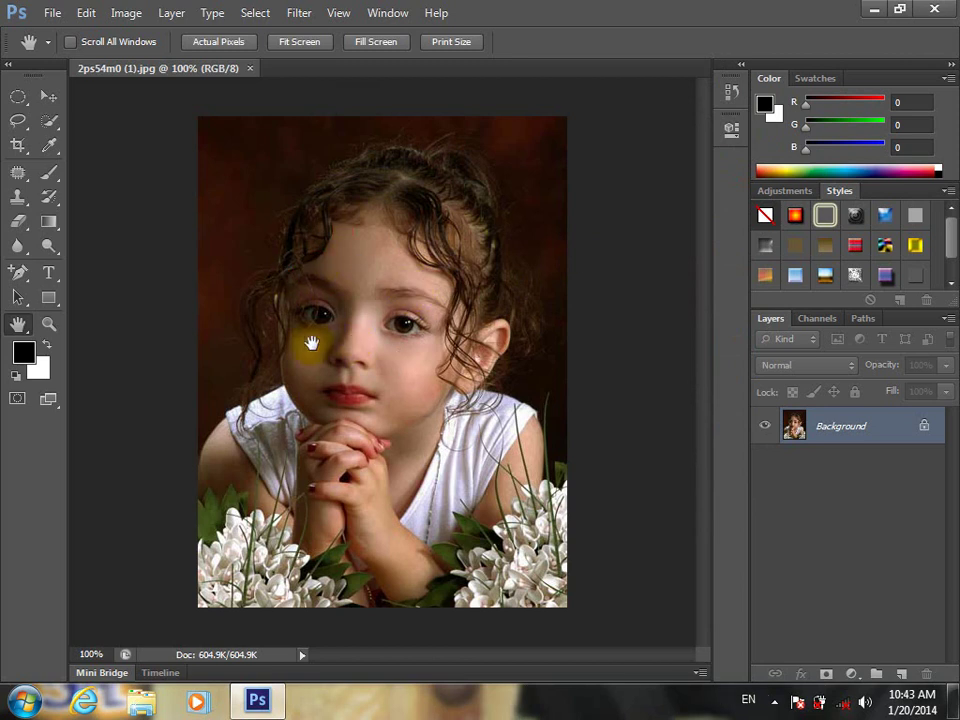
pyautogui.click(337, 234)
pyautogui.moveTo(340, 230)
pyautogui.mouseDown()
pyautogui.moveTo(365, 256)
pyautogui.moveTo(395, 325)
pyautogui.moveTo(477, 207)
pyautogui.mouseUp()
pyautogui.click(452, 387)
# Step: Activate the Elliptical Marquee tool and temporarily switch to the Hand tool over the girl's portrait
pyautogui.click(19, 97)
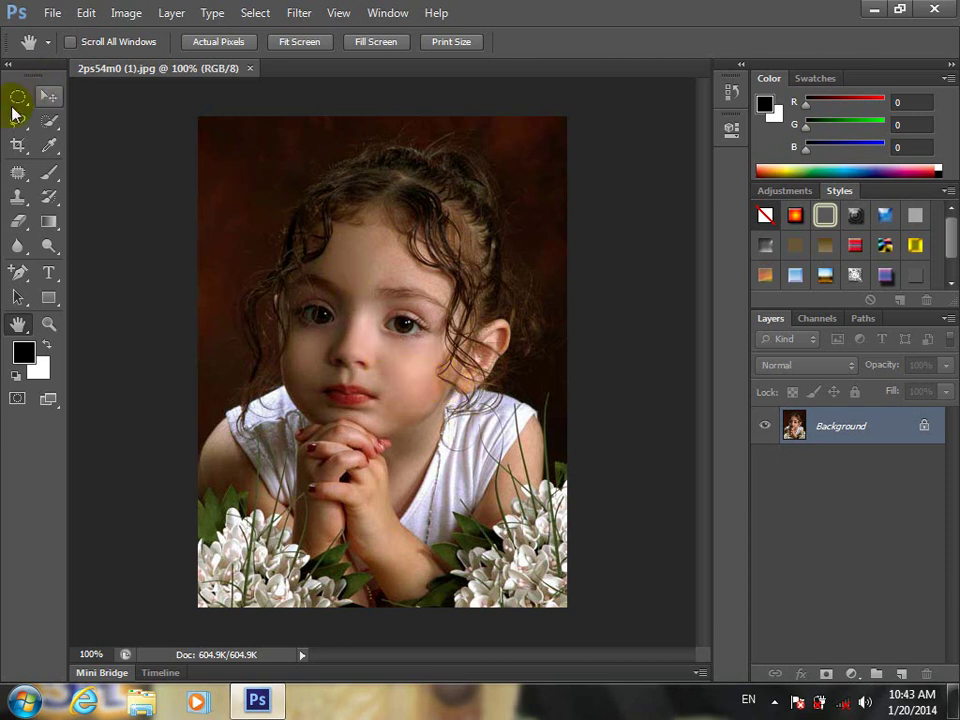
pyautogui.click(336, 261)
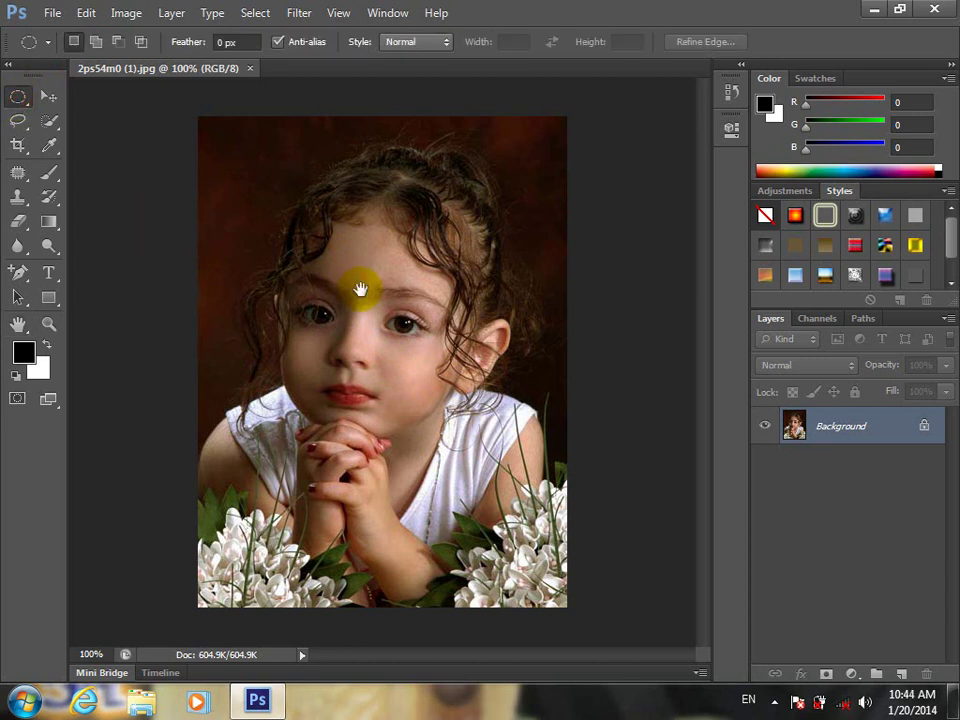
pyautogui.click(360, 287)
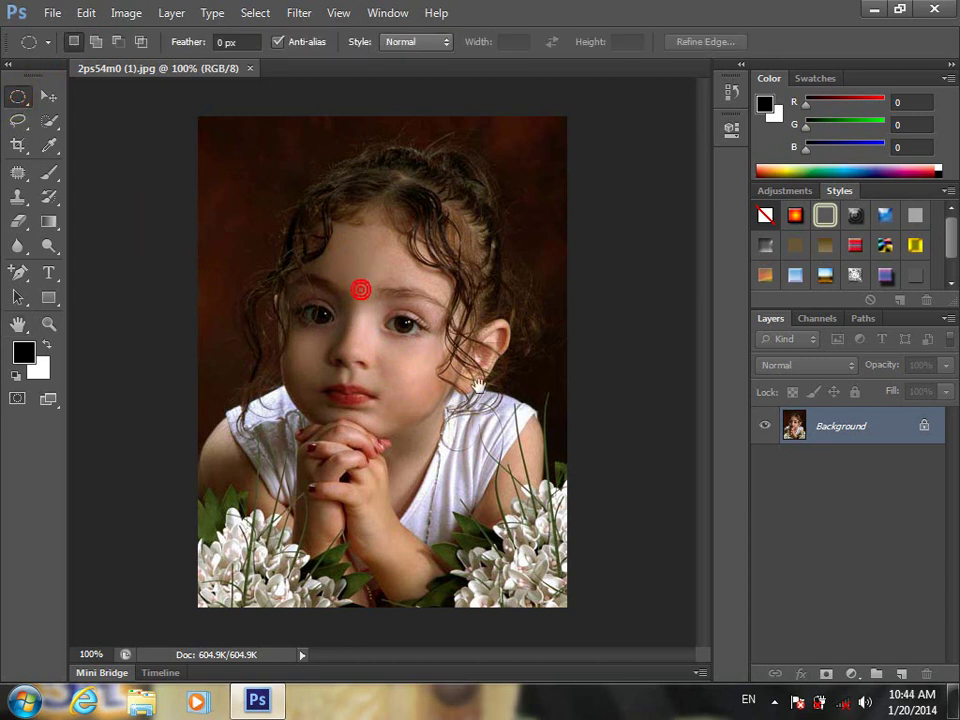
# Step: Magnify the girl's forehead to 400% with the Zoom tool
pyautogui.click(47, 323)
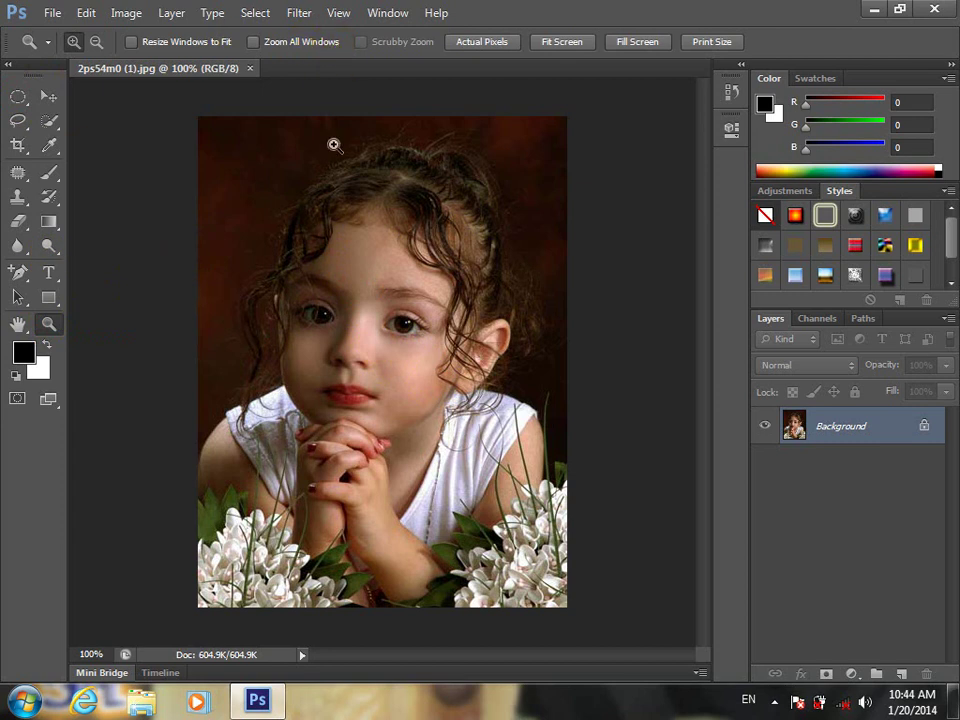
pyautogui.click(371, 237)
pyautogui.click(371, 237)
pyautogui.click(371, 237)
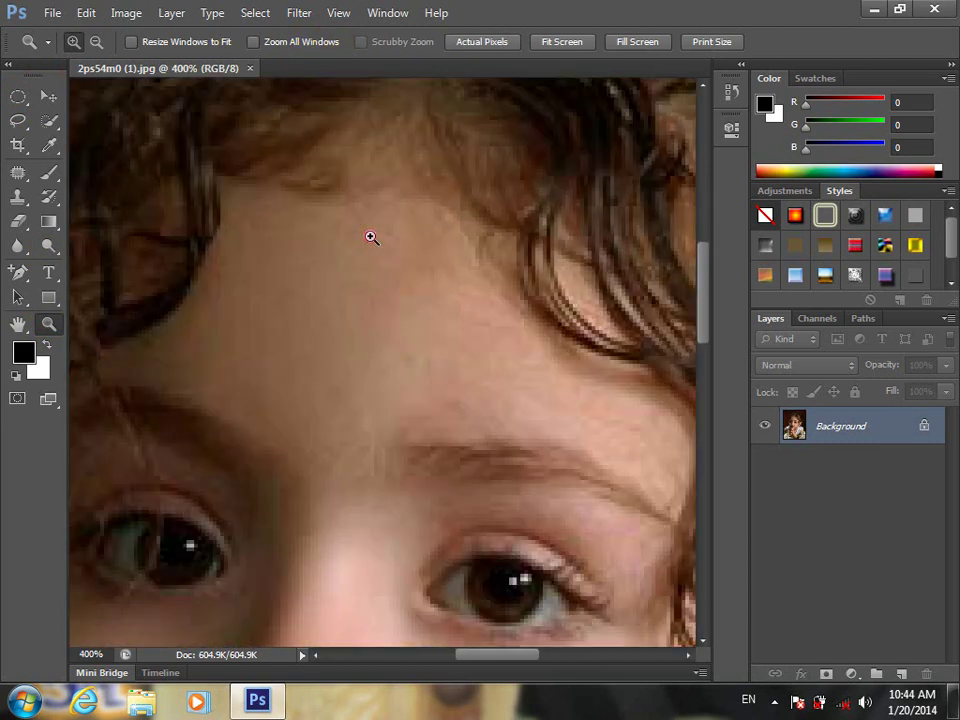
# Step: Switch the Zoom tool to zooming out and reduce the portrait view to 66.7%
pyautogui.click(97, 41)
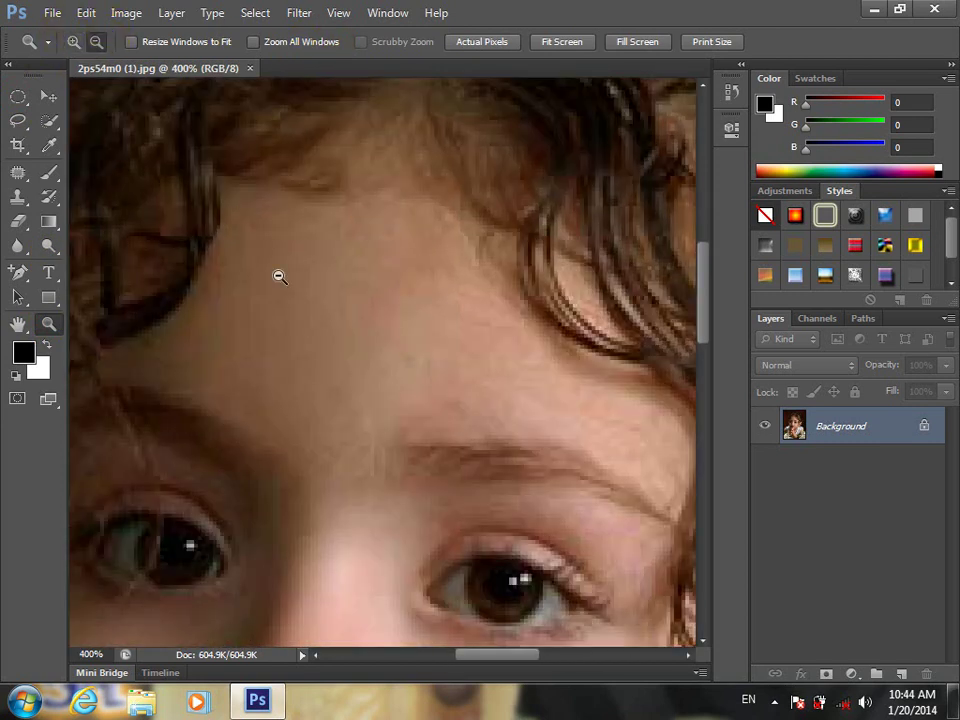
pyautogui.click(279, 276)
pyautogui.click(279, 276)
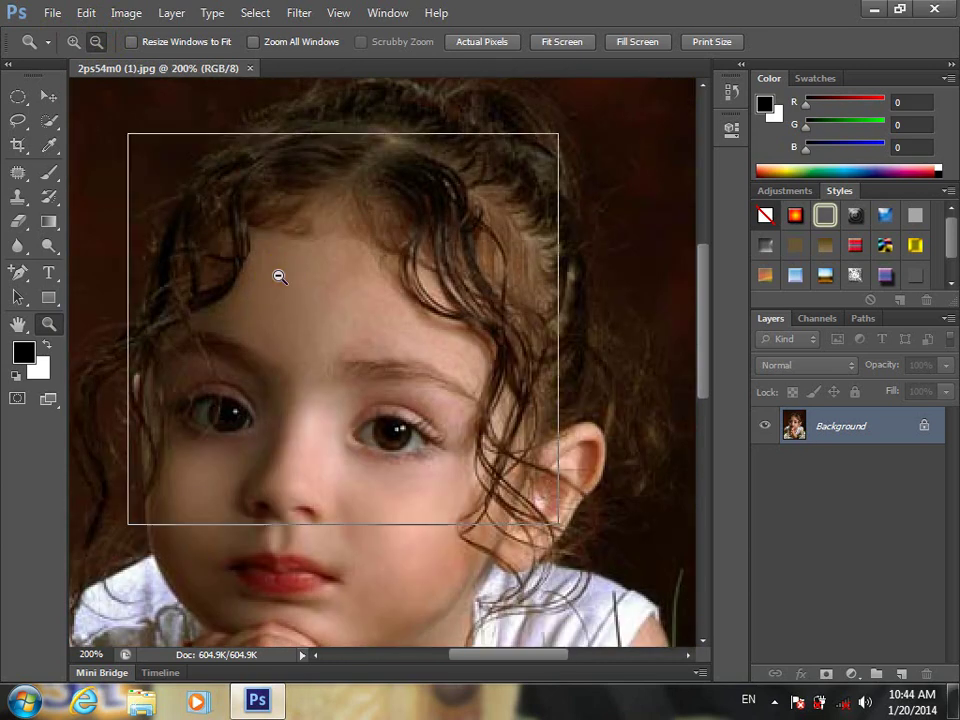
pyautogui.click(279, 276)
pyautogui.click(279, 276)
# Step: Zoom in on the face to 200%, temporarily reverse the Zoom tool to reach 66.7%, and return to 200%
pyautogui.click(73, 42)
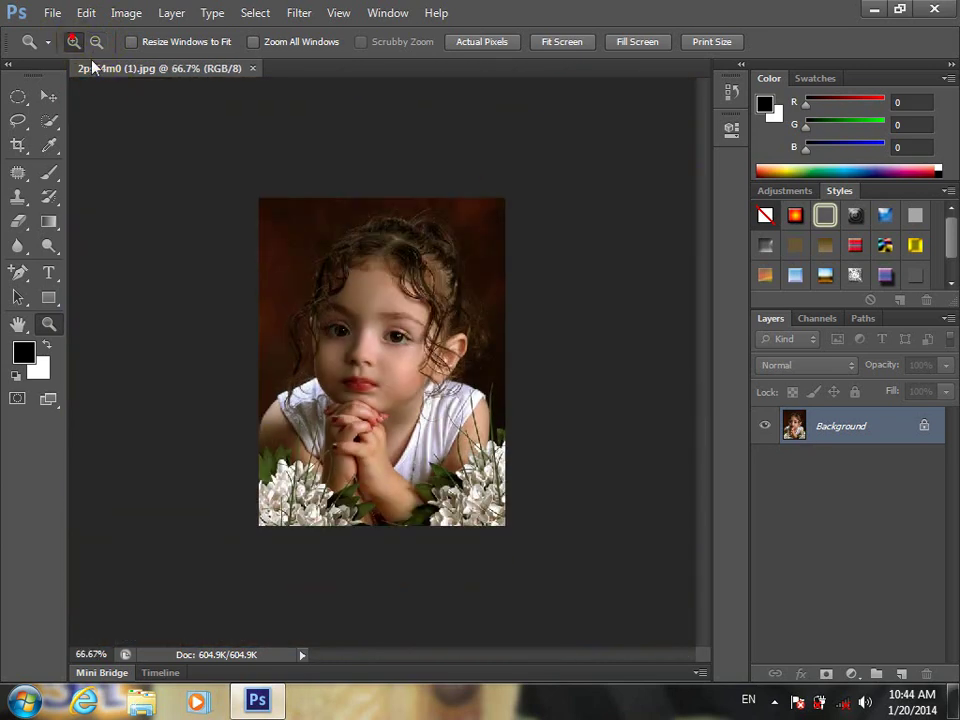
pyautogui.click(326, 276)
pyautogui.click(326, 277)
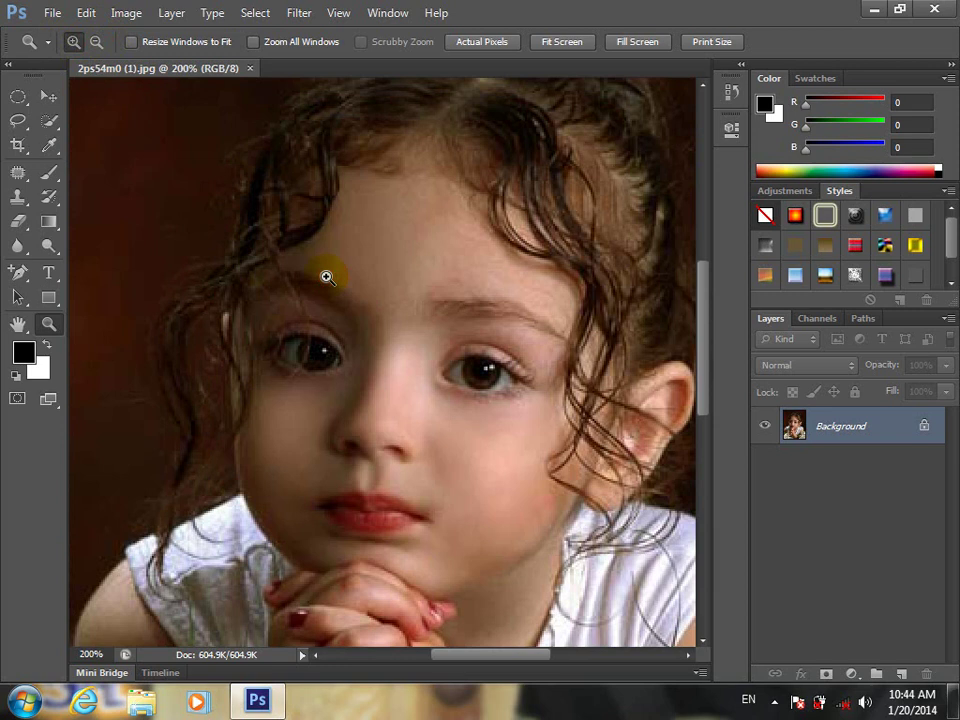
pyautogui.keyDown('alt'); pyautogui.click(326, 277); pyautogui.keyUp('alt')
pyautogui.keyDown('alt'); pyautogui.click(326, 277); pyautogui.keyUp('alt')
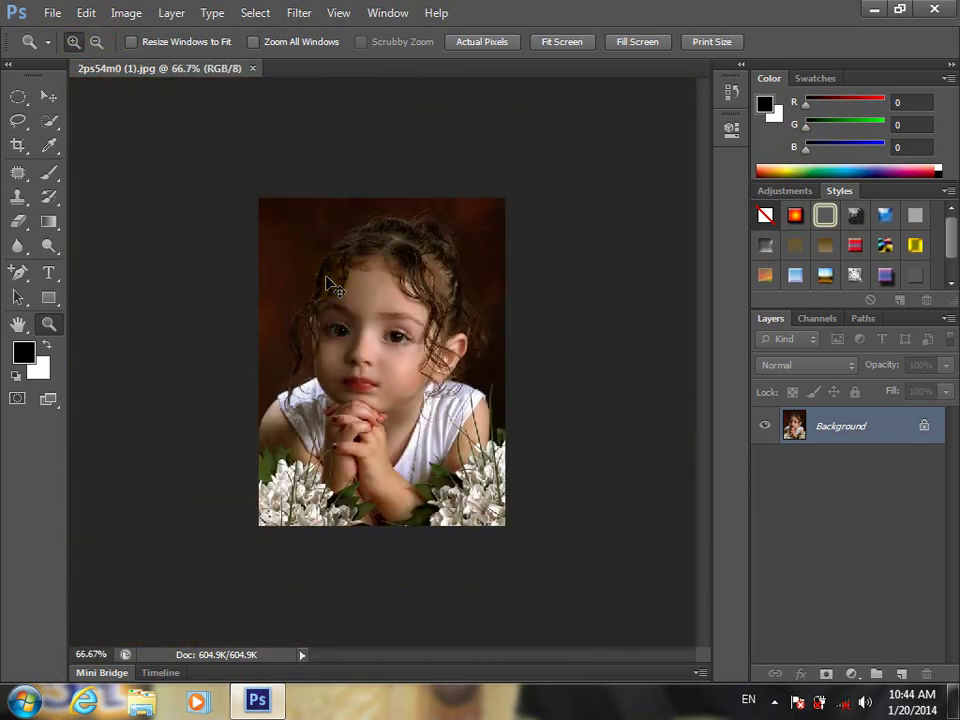
pyautogui.click(326, 278)
pyautogui.click(326, 278)
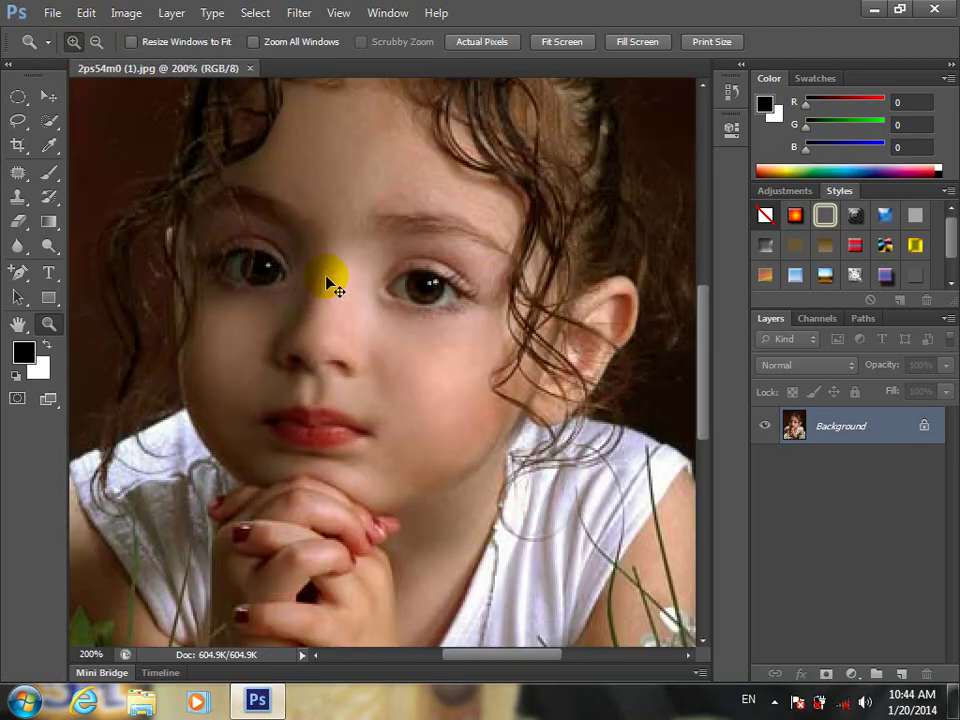
# Step: Magnify the face further, temporarily reverse the Zoom tool to reach 100%, and zoom back in to 200%
pyautogui.click(326, 277)
pyautogui.click(326, 277)
pyautogui.keyDown('alt'); pyautogui.click(326, 277); pyautogui.keyUp('alt')
pyautogui.keyDown('alt'); pyautogui.click(326, 277); pyautogui.keyUp('alt')
pyautogui.keyDown('alt'); pyautogui.click(326, 277); pyautogui.keyUp('alt')
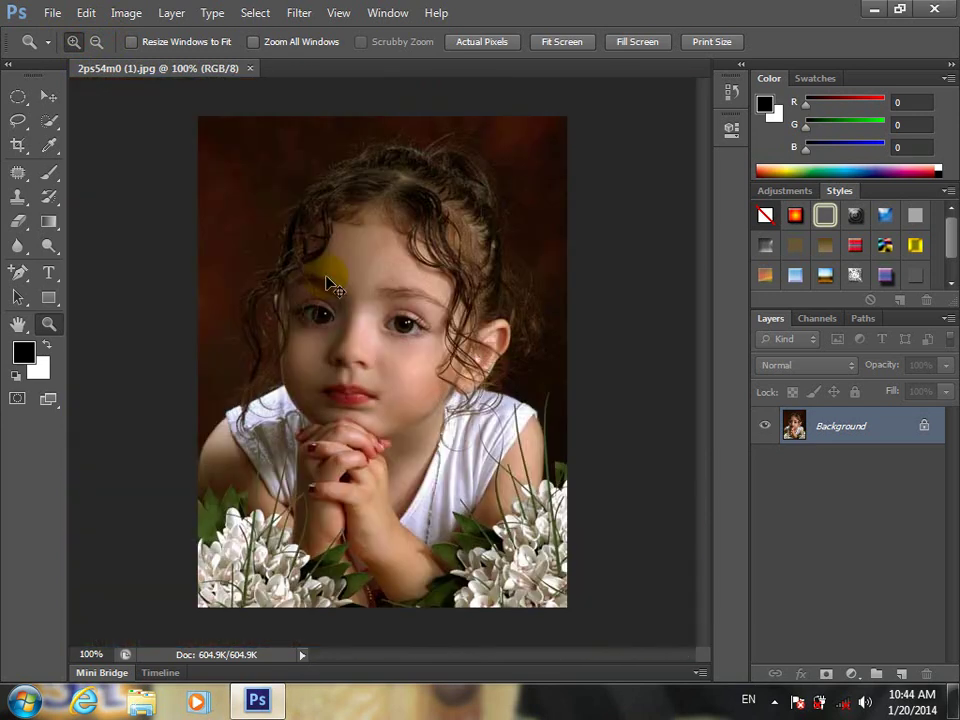
pyautogui.click(326, 278)
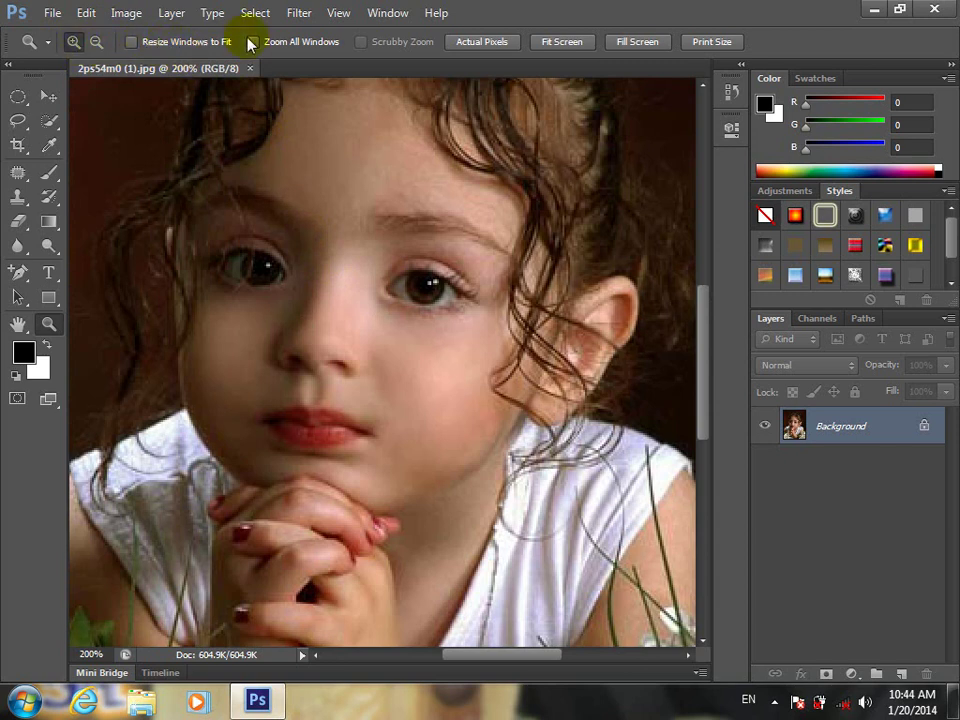
# Step: Float the portrait document in its own window
pyautogui.click(403, 20)
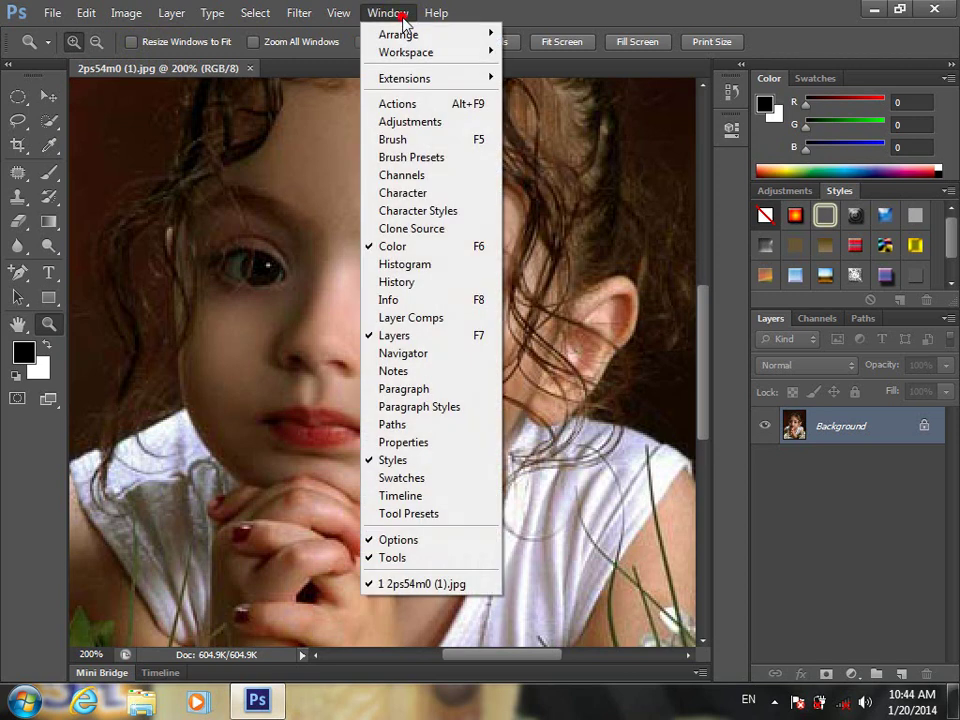
pyautogui.moveTo(466, 42)
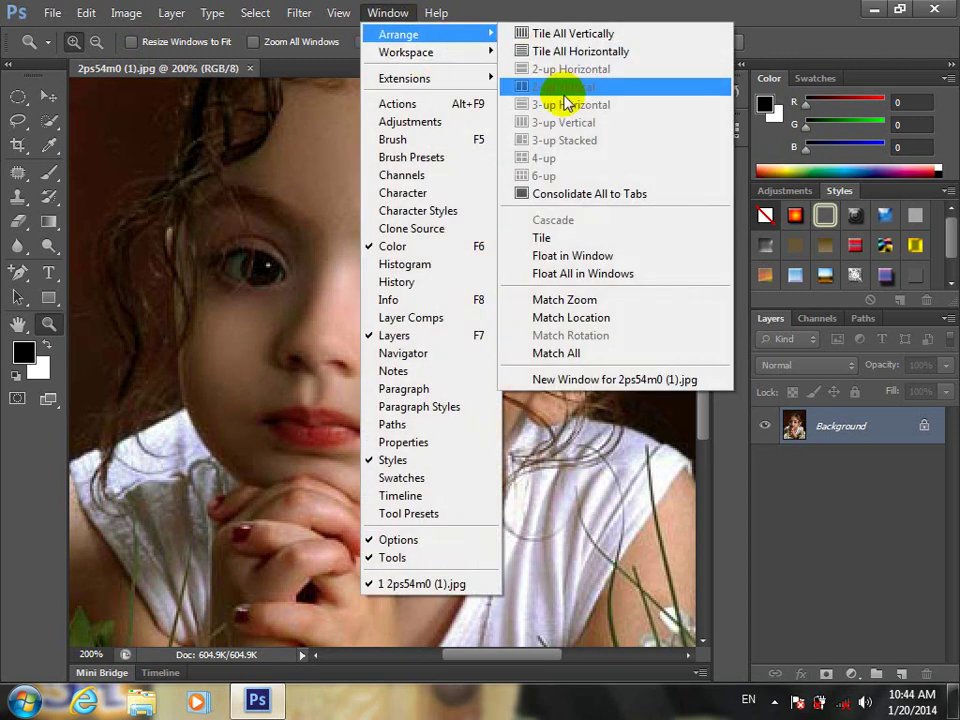
pyautogui.click(620, 262)
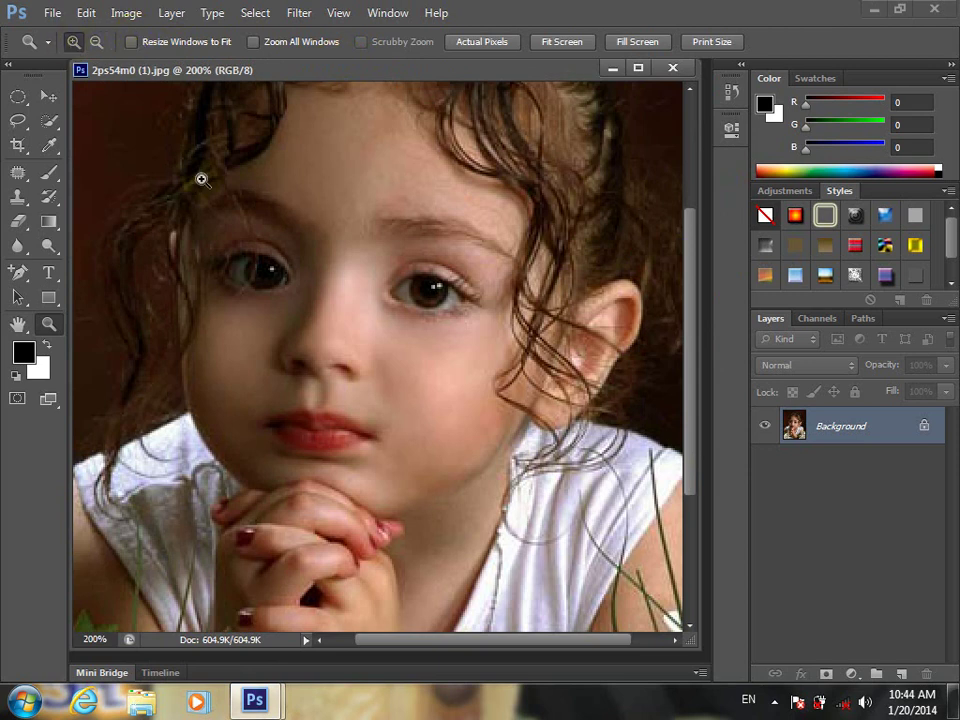
# Step: Zoom in on the girl's eye to 500% in the floating window
pyautogui.click(236, 210)
pyautogui.click(236, 210)
pyautogui.click(236, 210)
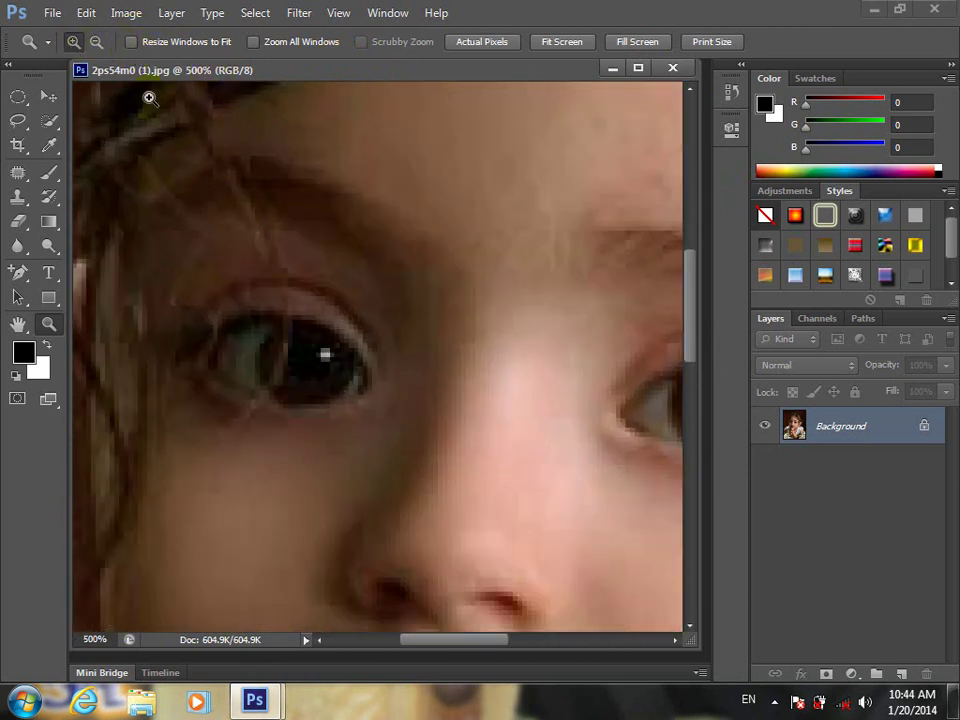
# Step: Zoom the floating portrait out to 33.3%
pyautogui.click(96, 42)
pyautogui.click(241, 237)
pyautogui.click(241, 237)
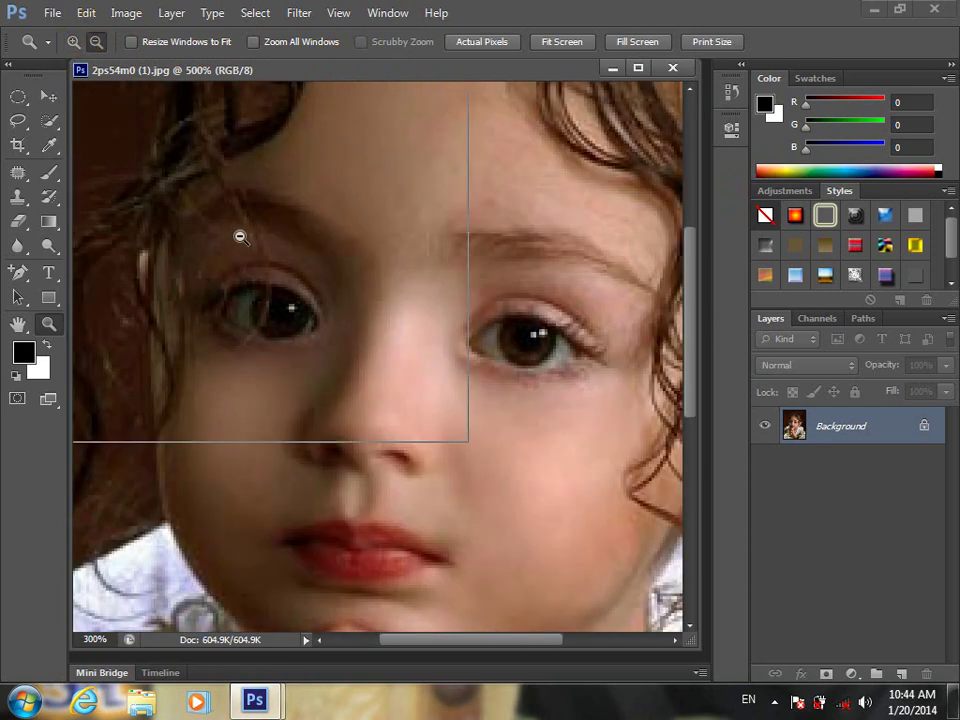
pyautogui.click(240, 234)
pyautogui.click(240, 234)
pyautogui.click(240, 234)
pyautogui.click(240, 234)
pyautogui.click(395, 178)
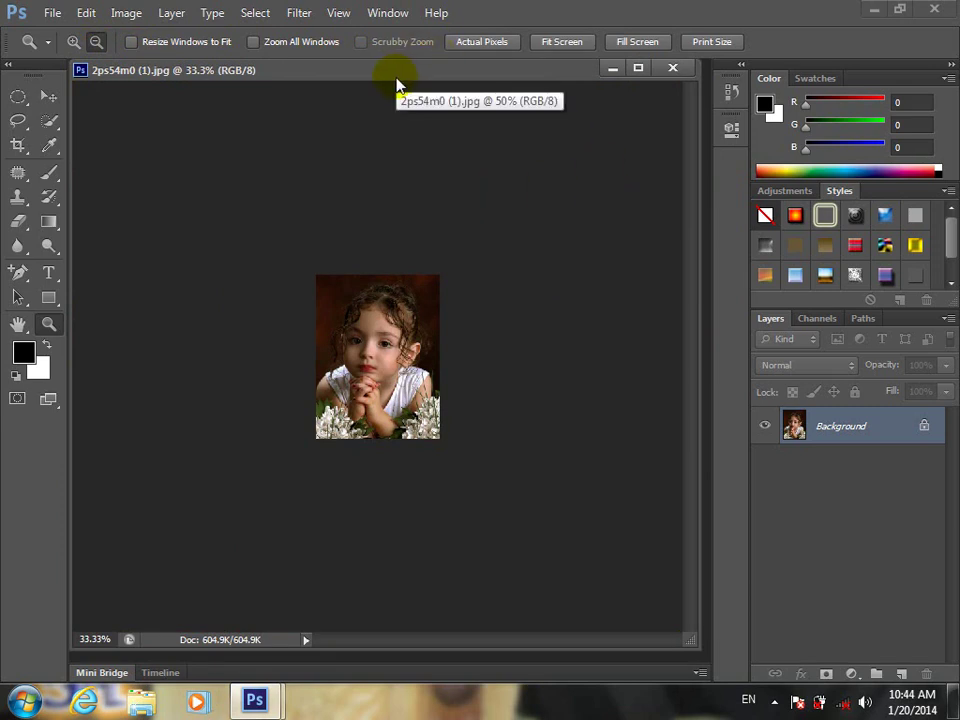
# Step: Enable Resize Windows to Fit and zoom out of the portrait so its window shrinks with the image
pyautogui.click(163, 41)
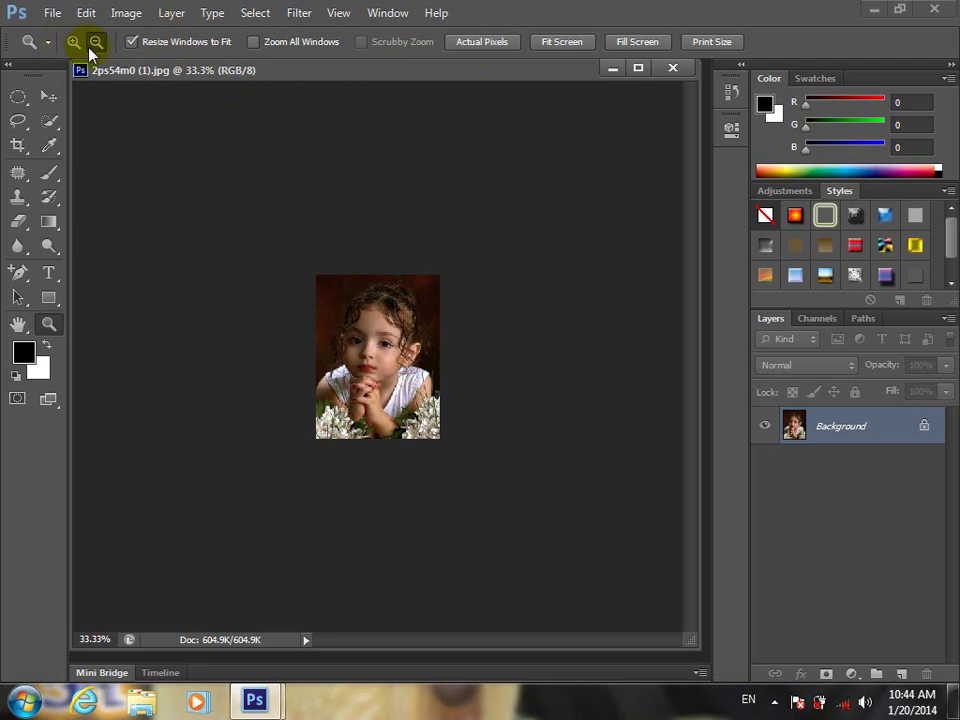
pyautogui.click(91, 46)
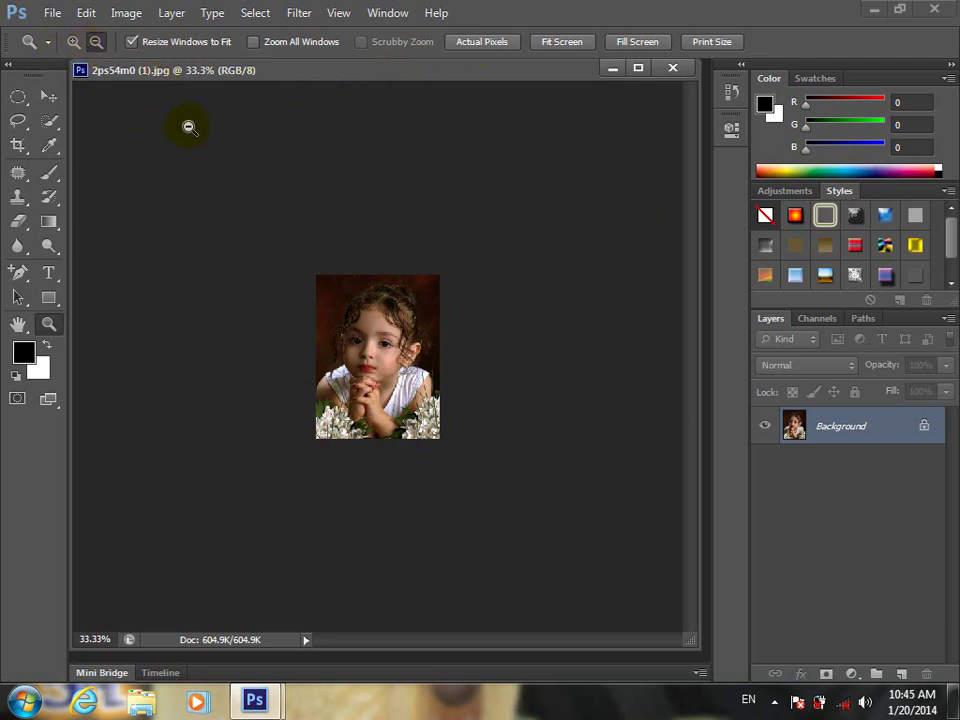
pyautogui.click(195, 236)
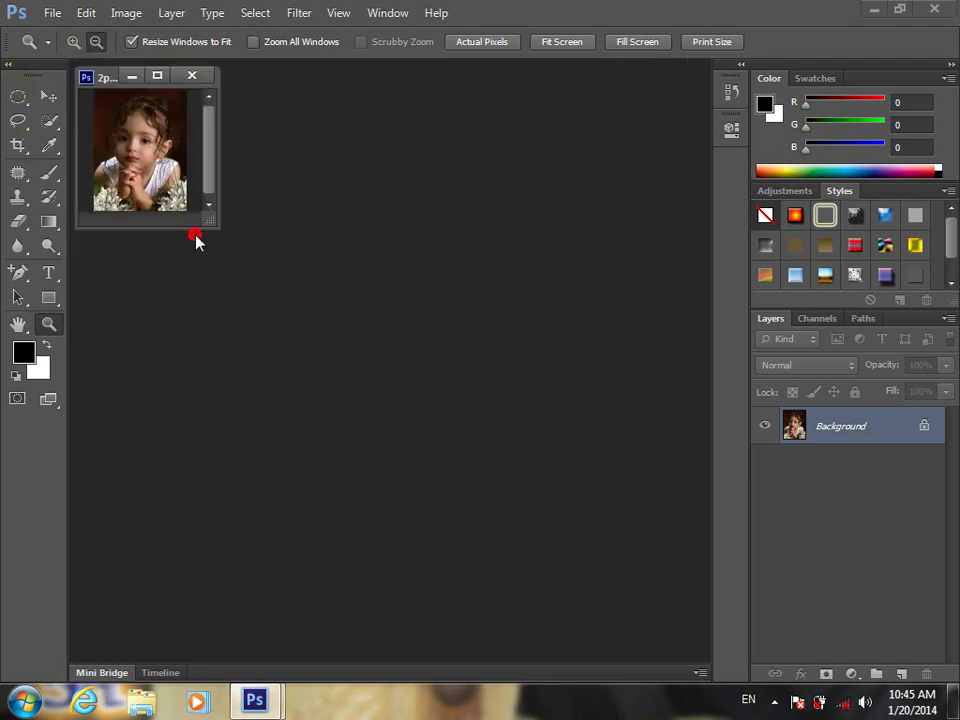
pyautogui.click(131, 164)
pyautogui.click(133, 133)
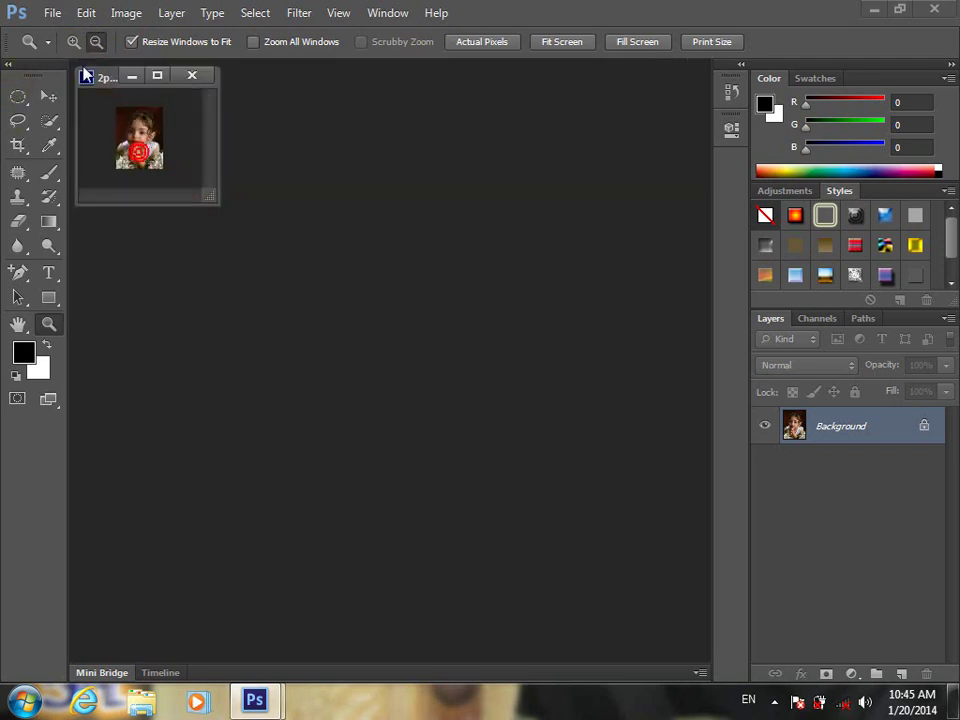
# Step: Zoom the portrait in to 100% with its window resizing to fit
pyautogui.click(73, 41)
pyautogui.click(146, 137)
pyautogui.click(146, 137)
pyautogui.click(148, 135)
pyautogui.click(148, 135)
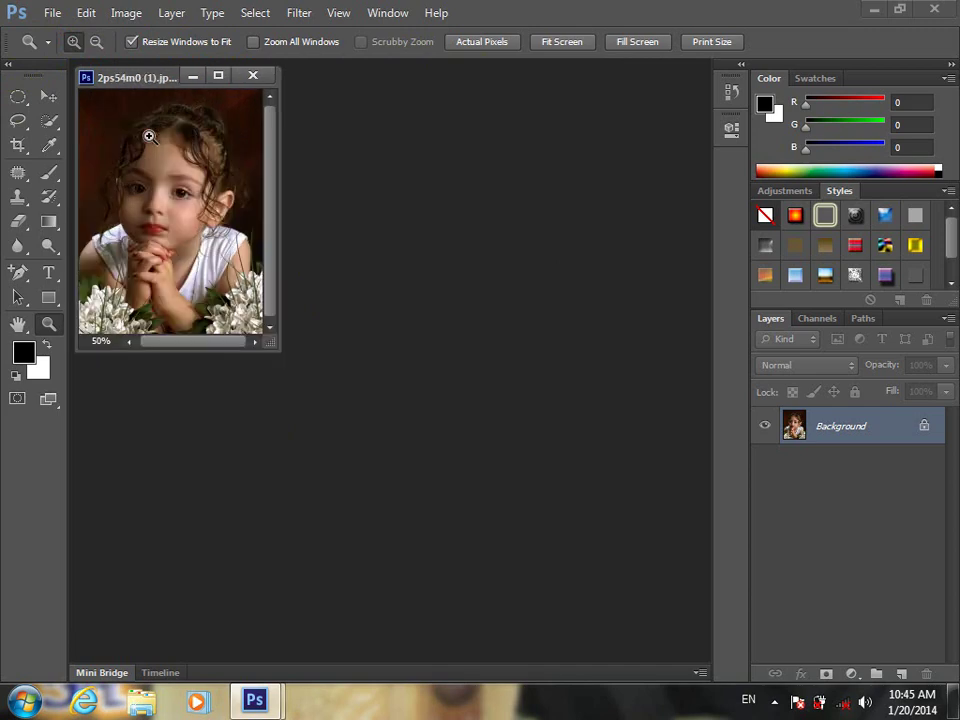
pyautogui.click(149, 136)
pyautogui.click(149, 136)
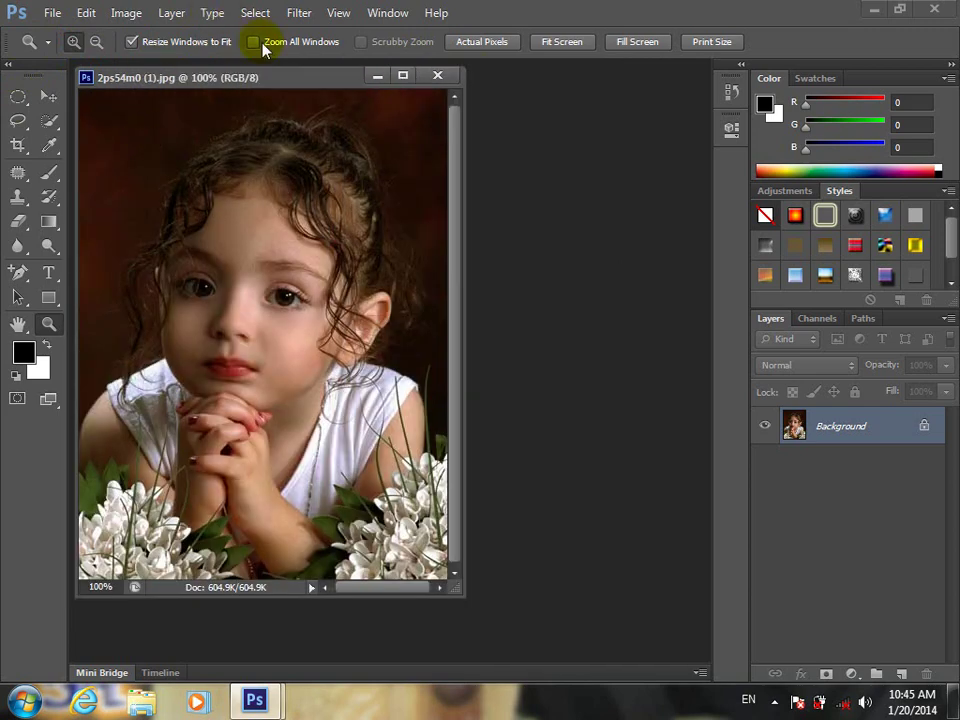
# Step: Turn off Resize Windows to Fit and open the image hjkk from the PICTRUES folder
pyautogui.click(180, 41)
pyautogui.hotkey('ctrl', 'o')
pyautogui.moveTo(722, 204); pyautogui.dragTo(744, 386)
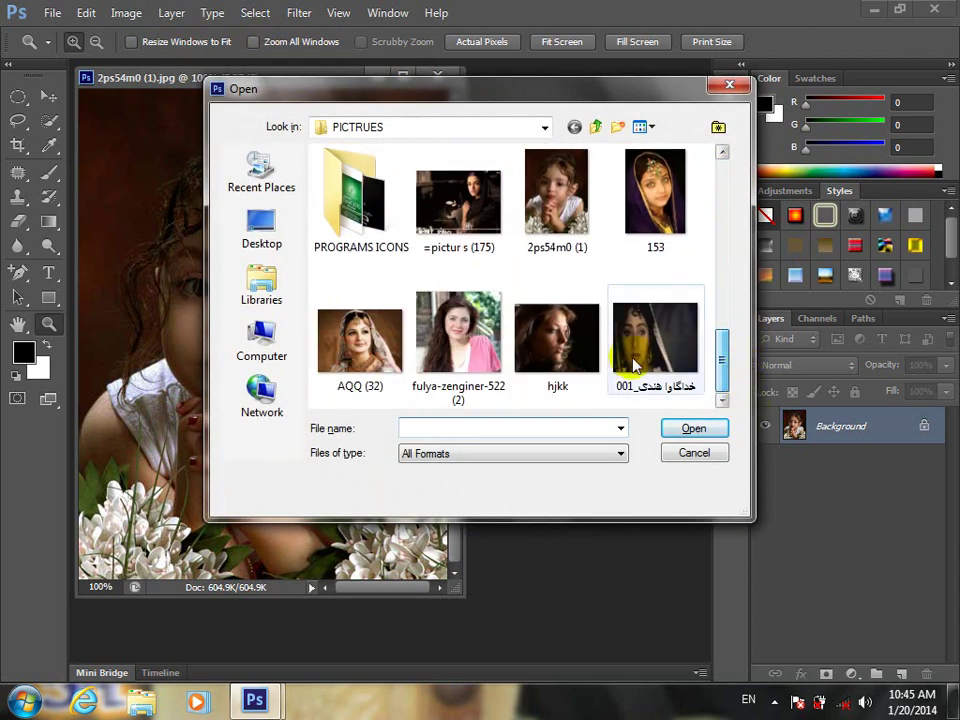
pyautogui.doubleClick(567, 316)
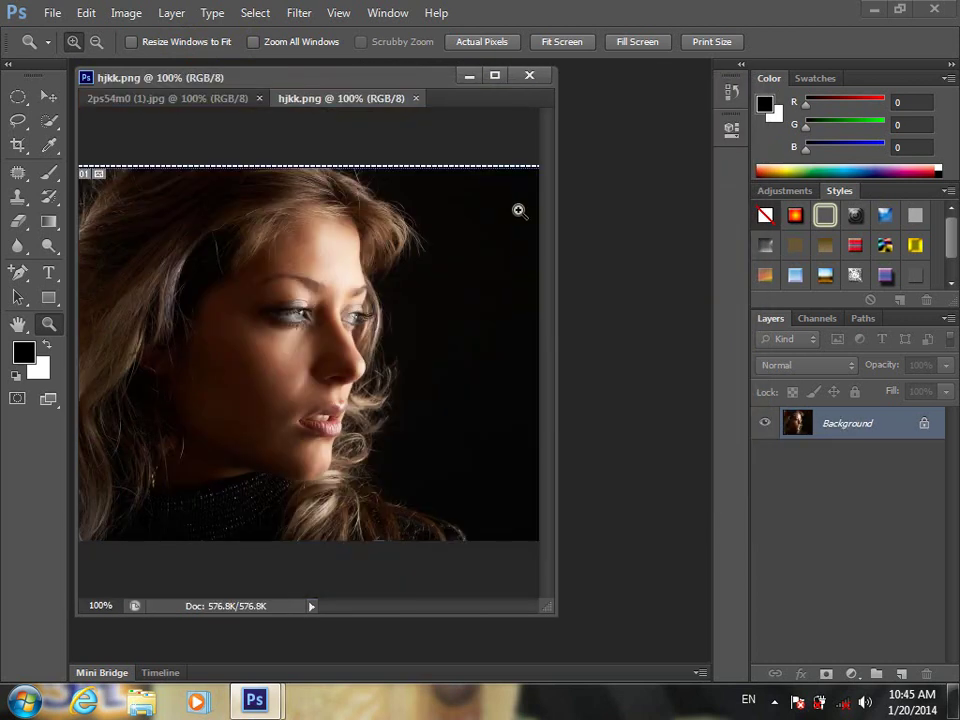
# Step: Arrange the two open documents in a 2-up Horizontal layout
pyautogui.click(390, 12)
pyautogui.moveTo(435, 38)
pyautogui.click(590, 68)
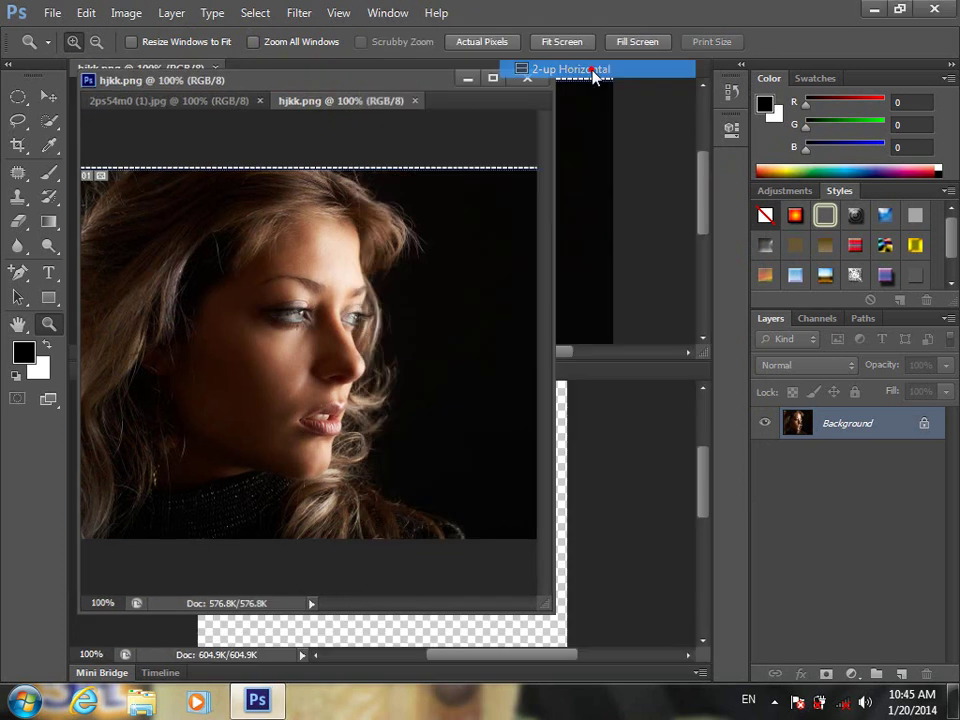
# Step: Arrange the two open documents in a 2-up Vertical layout
pyautogui.click(385, 12)
pyautogui.moveTo(455, 63)
pyautogui.moveTo(454, 38)
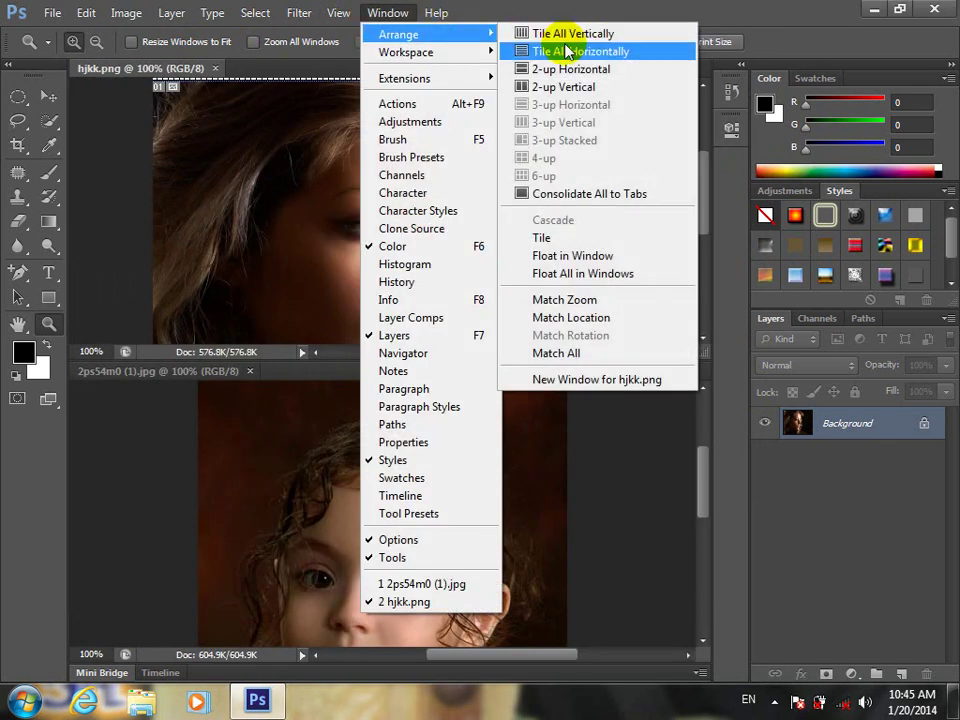
pyautogui.click(585, 86)
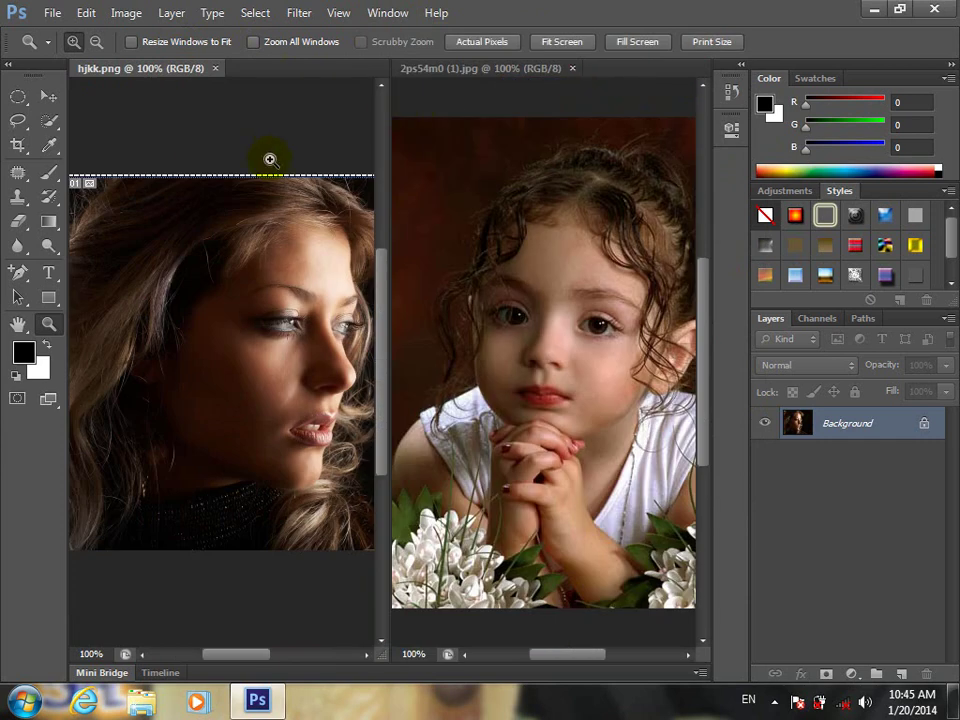
# Step: Zoom only hjkk.png in to 300% and back out to 100% with the Zoom tool
pyautogui.click(211, 214)
pyautogui.click(211, 214)
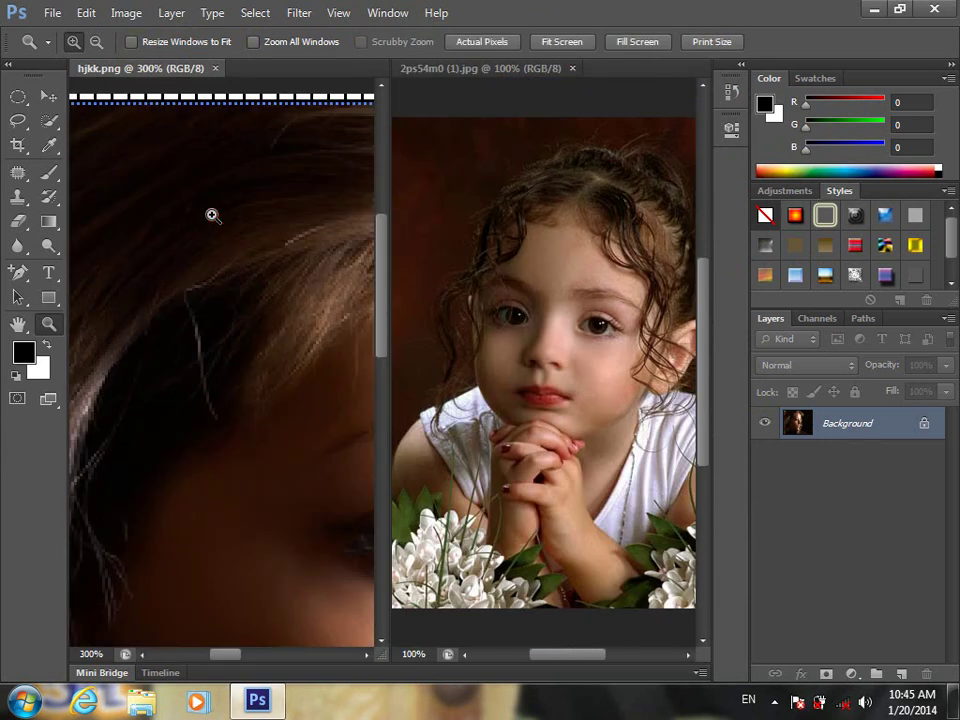
pyautogui.click(96, 42)
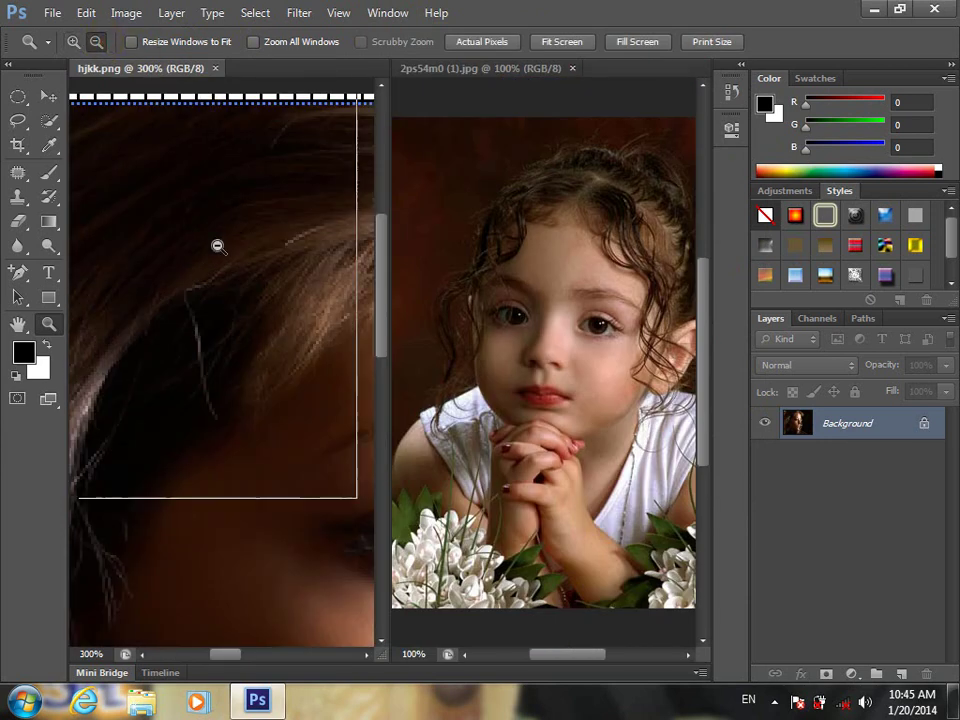
pyautogui.click(218, 246)
pyautogui.click(216, 246)
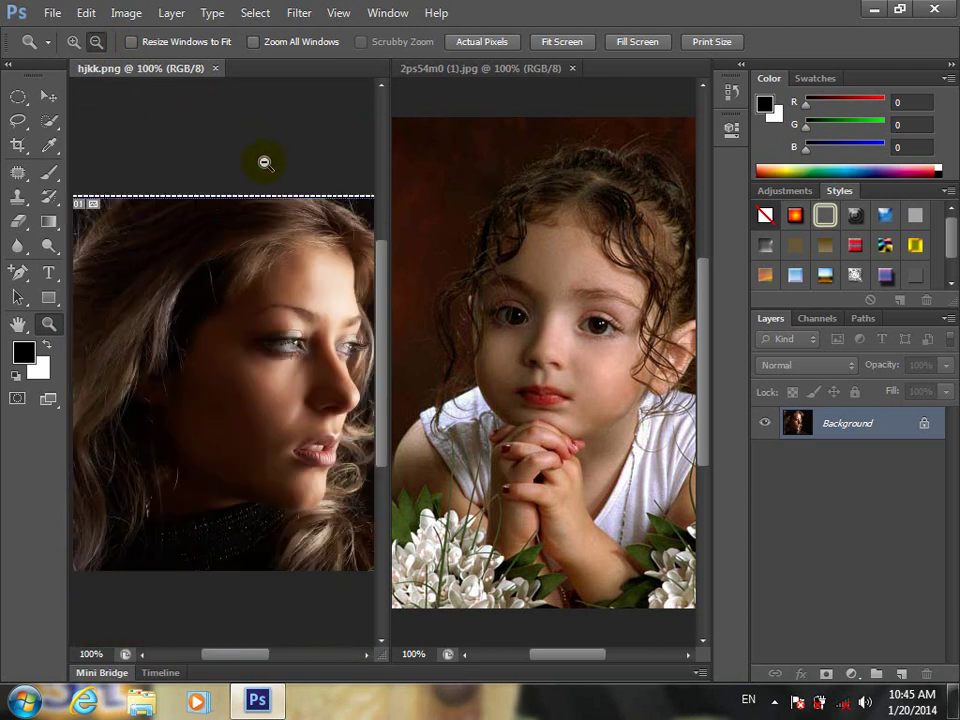
# Step: Enable Zoom All Windows and zoom both images in to 200% together
pyautogui.click(254, 42)
pyautogui.click(74, 42)
pyautogui.click(148, 132)
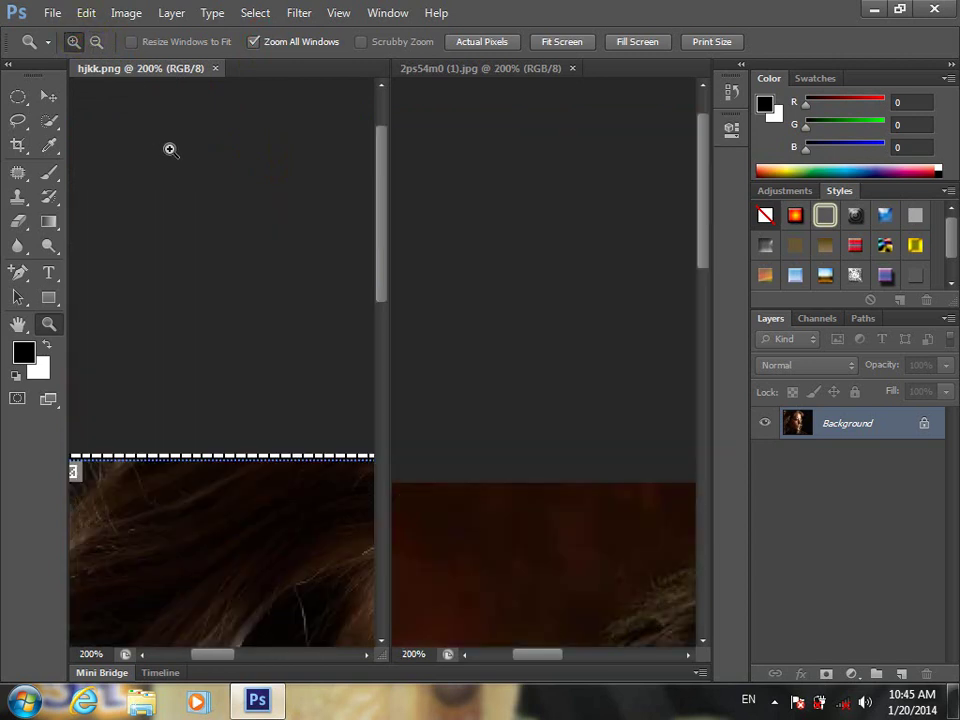
# Step: Zoom both images out together to 25%
pyautogui.click(98, 42)
pyautogui.click(197, 208)
pyautogui.click(197, 208)
pyautogui.click(197, 208)
pyautogui.click(197, 208)
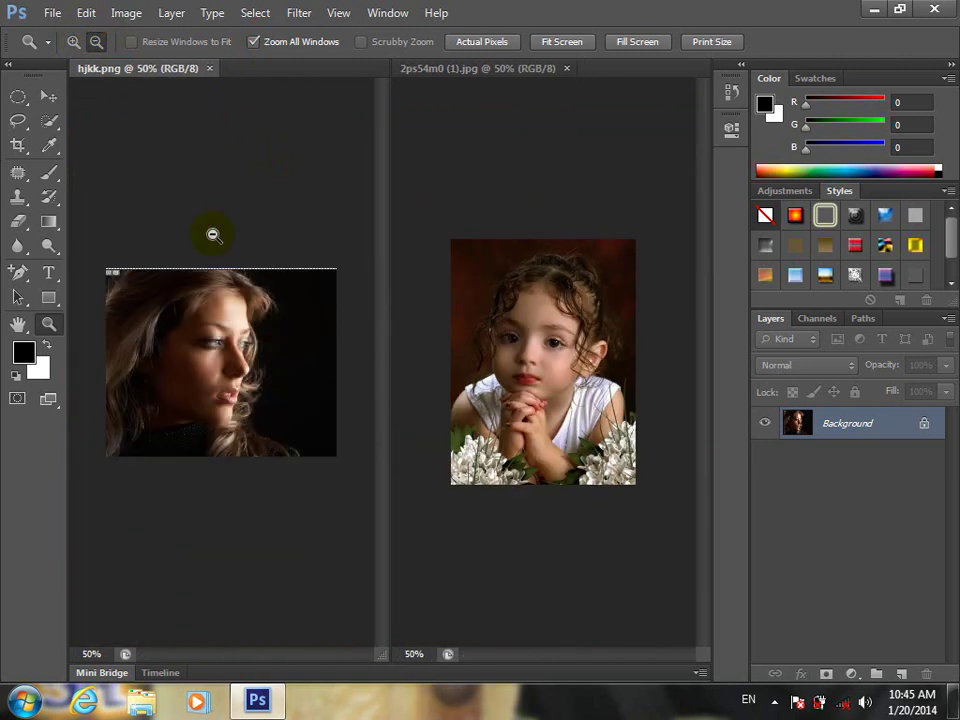
pyautogui.click(205, 205)
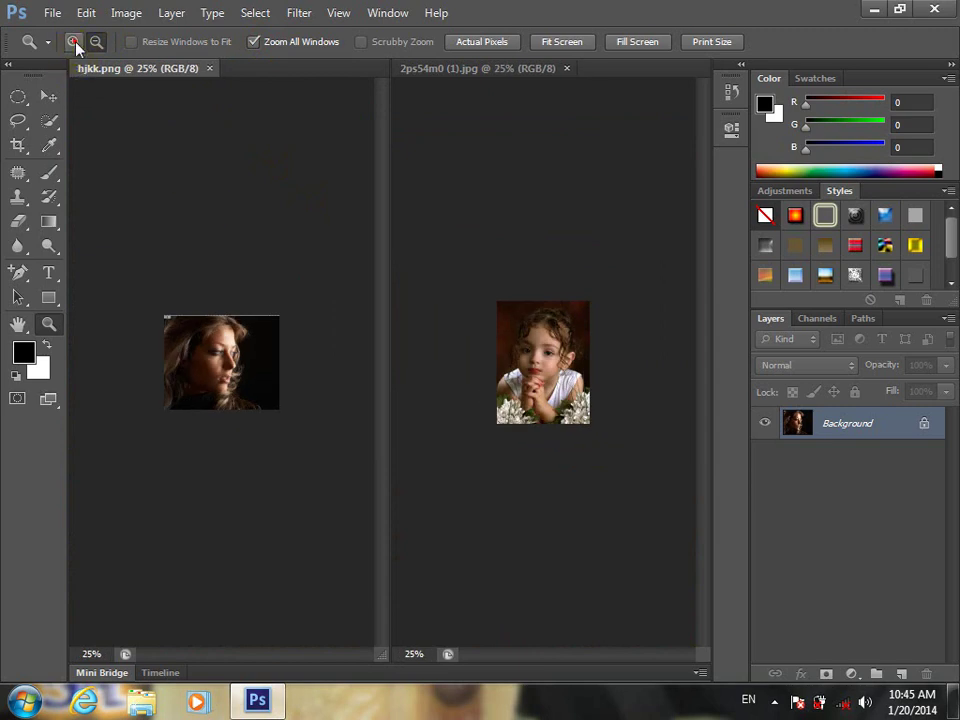
# Step: Zoom both images in together to 66.7%
pyautogui.click(212, 192)
pyautogui.click(212, 192)
pyautogui.click(212, 192)
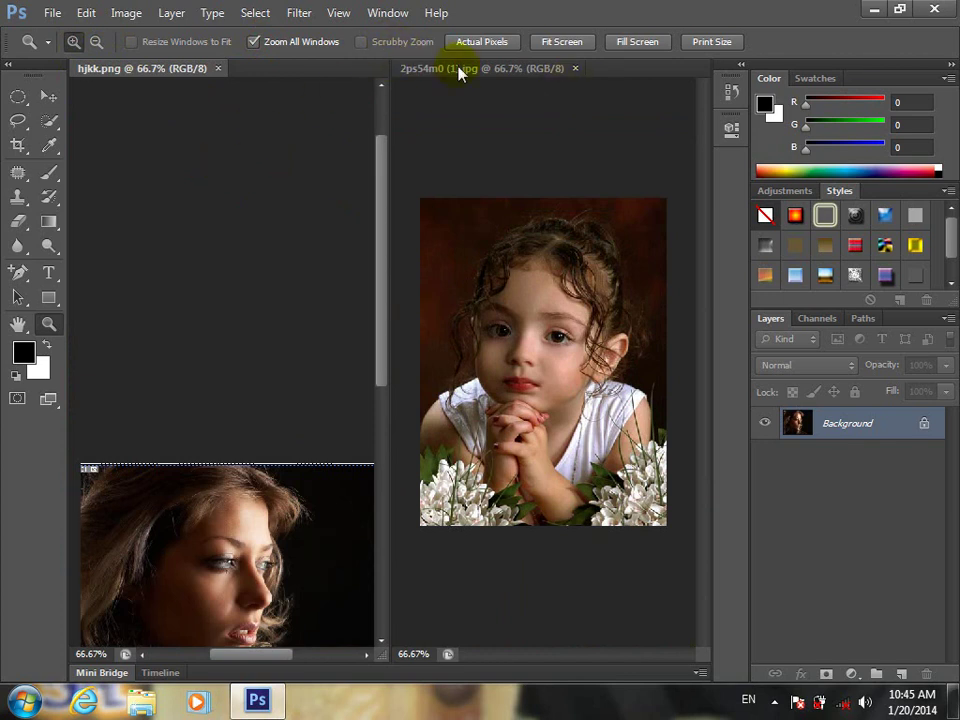
# Step: Consolidate all documents to tabs and zoom the images in to 100%
pyautogui.click(382, 13)
pyautogui.moveTo(378, 13)
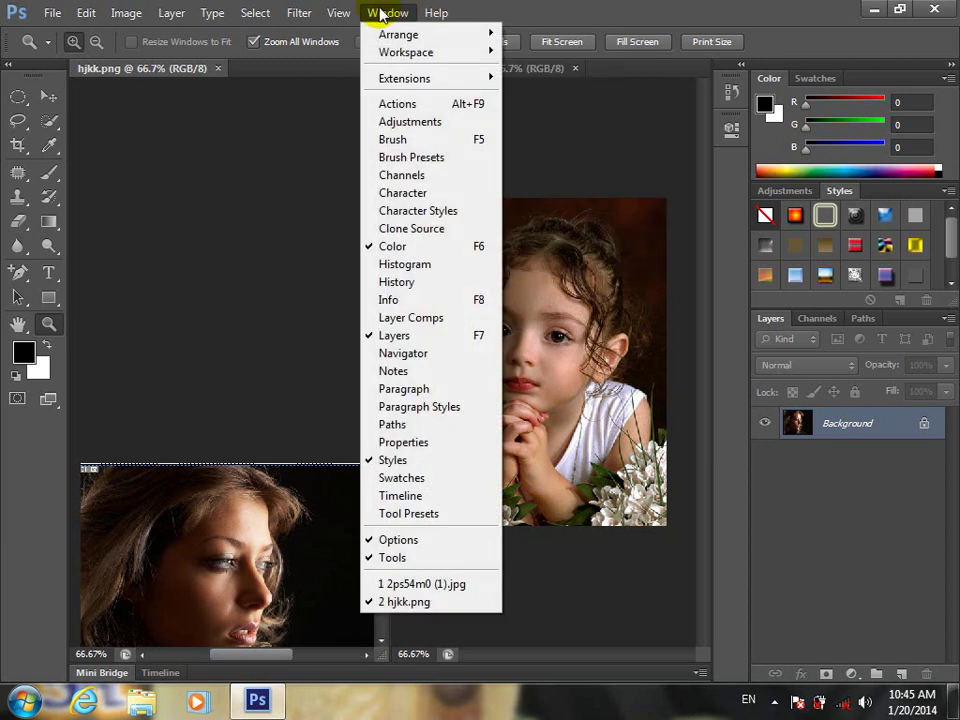
pyautogui.moveTo(403, 33)
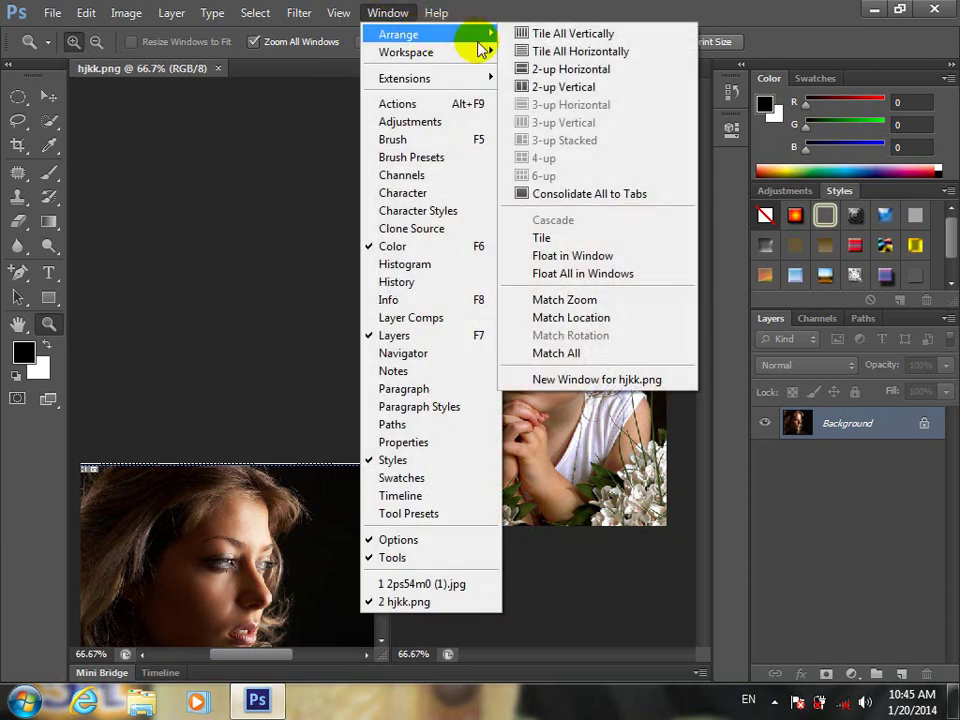
pyautogui.click(622, 193)
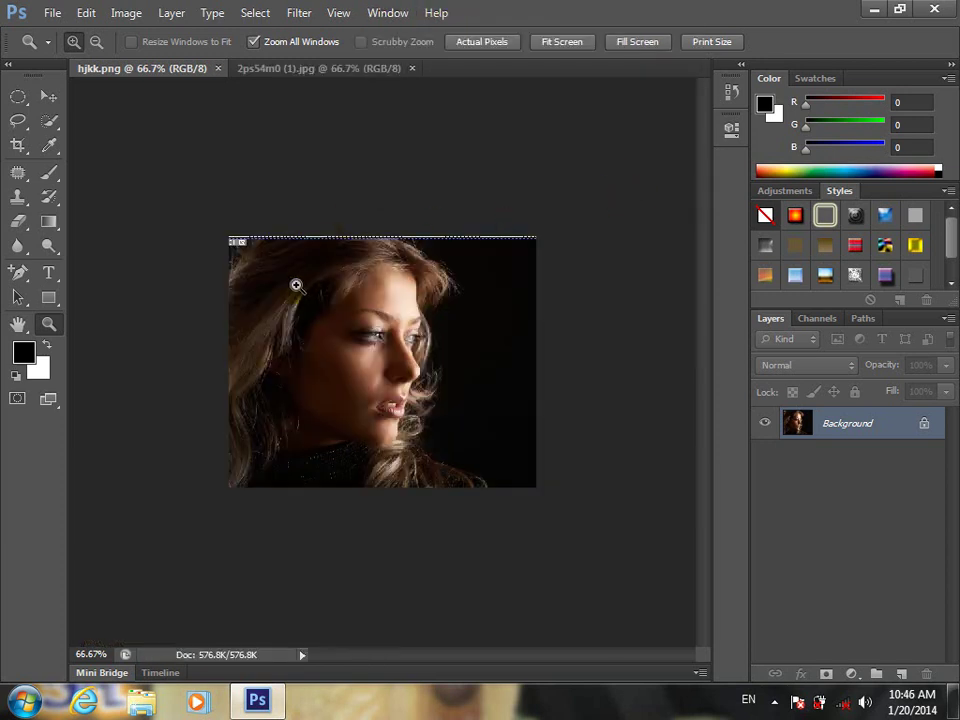
pyautogui.click(328, 275)
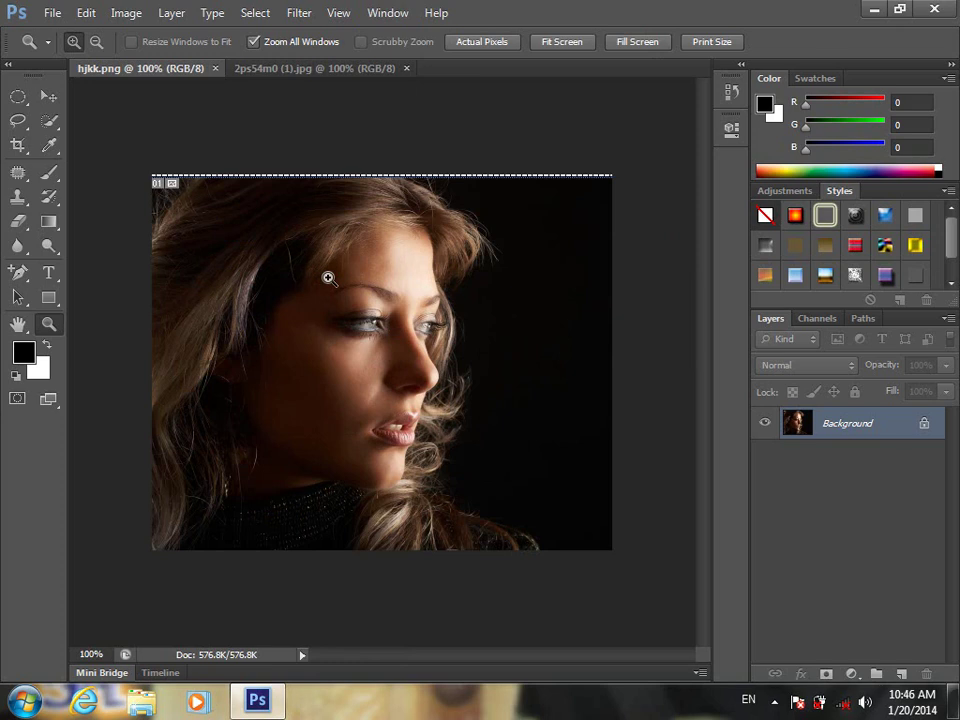
# Step: Turn off Zoom All Windows and use Actual Pixels to return hjkk.png from a 500% close-up of the eye to 100%
pyautogui.click(254, 41)
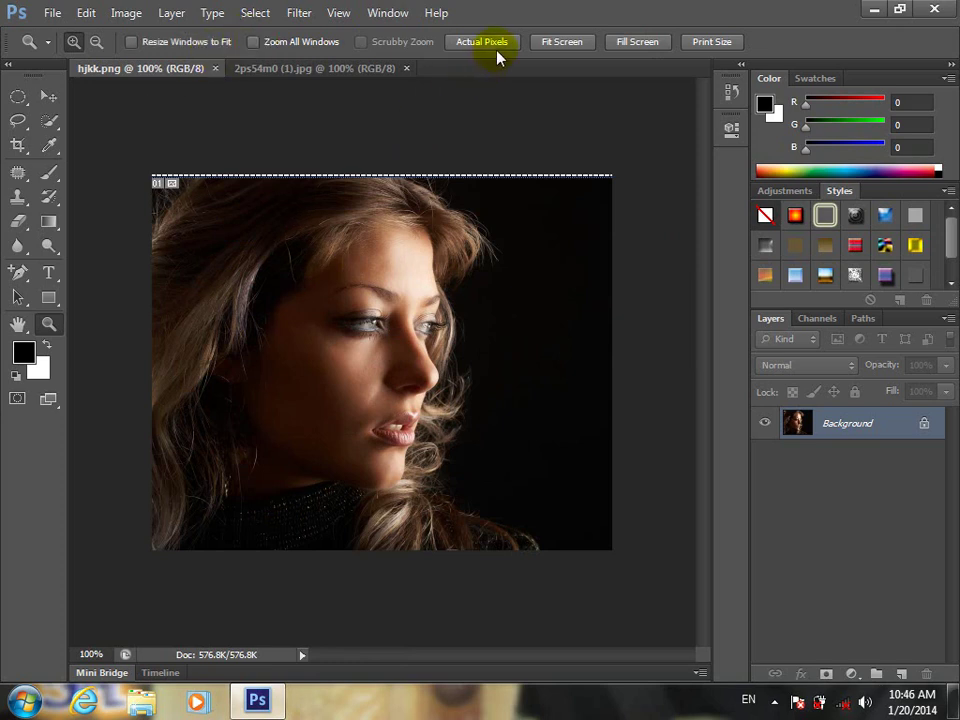
pyautogui.moveTo(373, 320); pyautogui.dragTo(368, 321)
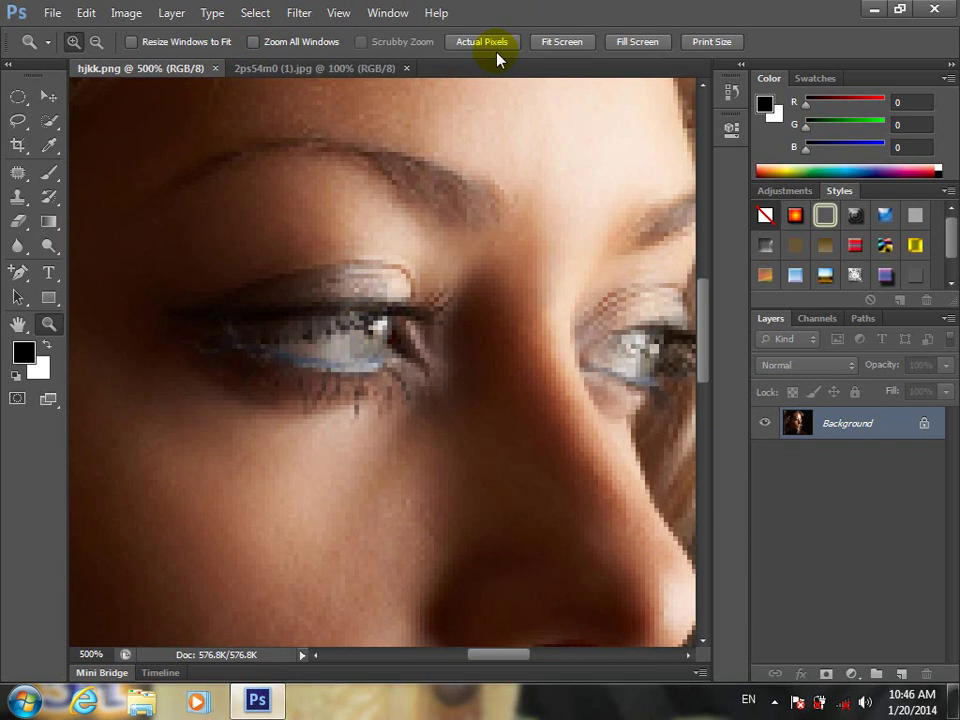
pyautogui.click(496, 45)
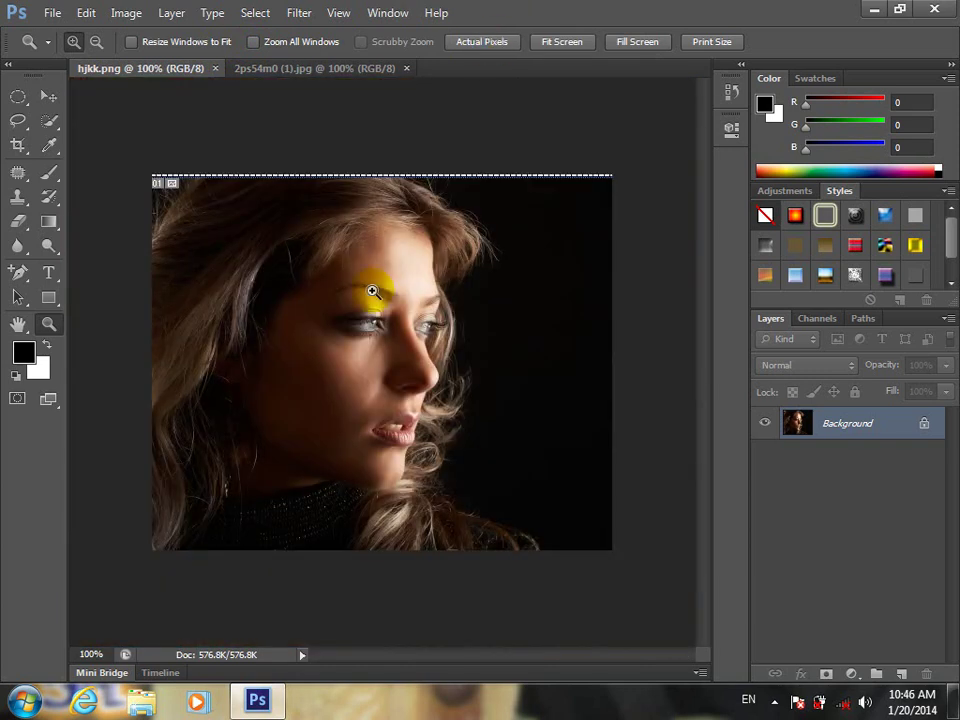
# Step: Zoom hjkk.png in to 500% near the mouth and restore it to Actual Pixels
pyautogui.click(337, 443)
pyautogui.click(337, 443)
pyautogui.click(337, 443)
pyautogui.click(337, 443)
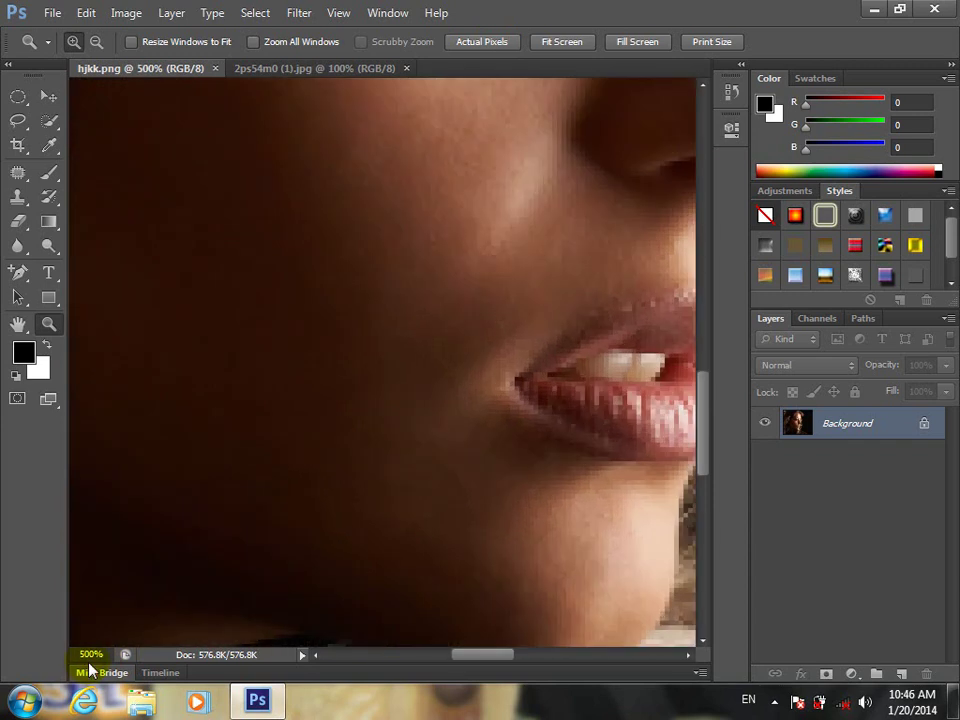
pyautogui.click(485, 45)
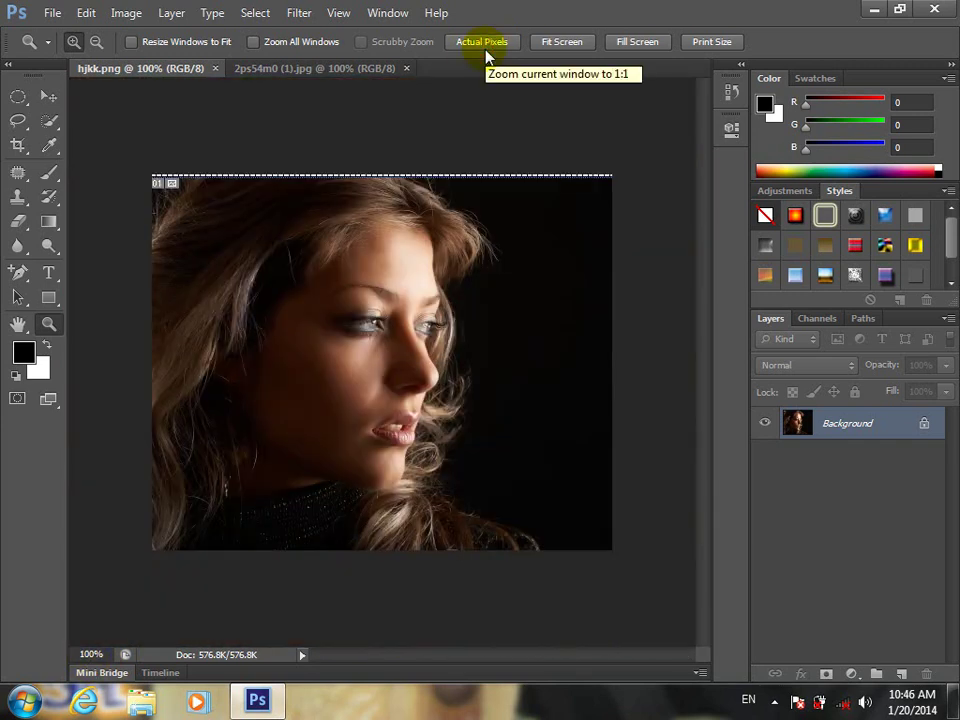
# Step: Display hjkk.png at Fit Screen, Fill Screen and finally Print Size
pyautogui.click(567, 45)
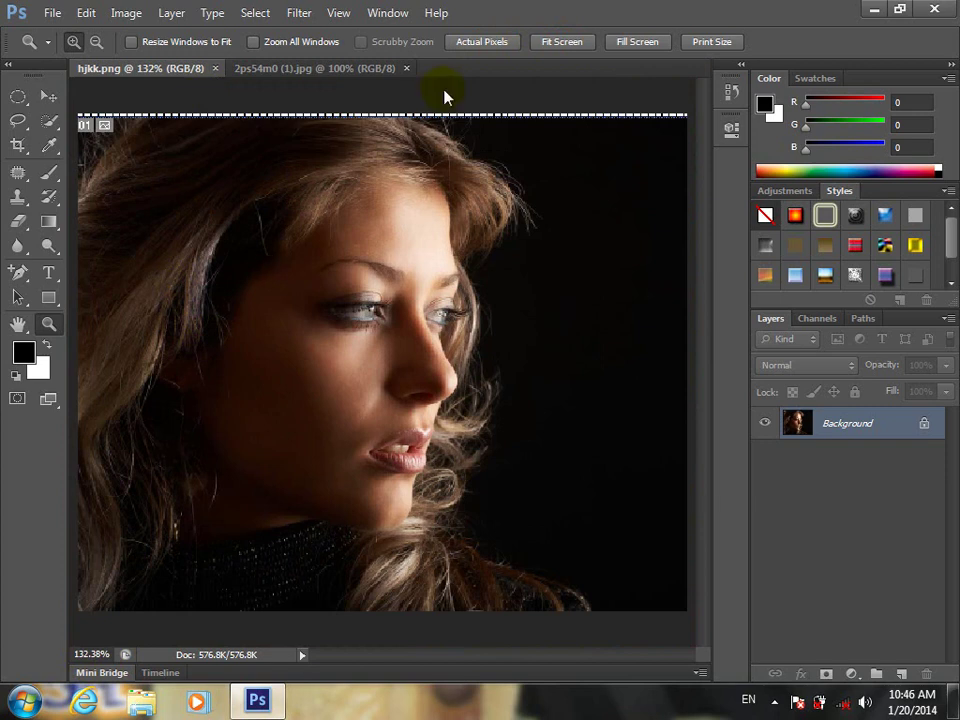
pyautogui.click(661, 43)
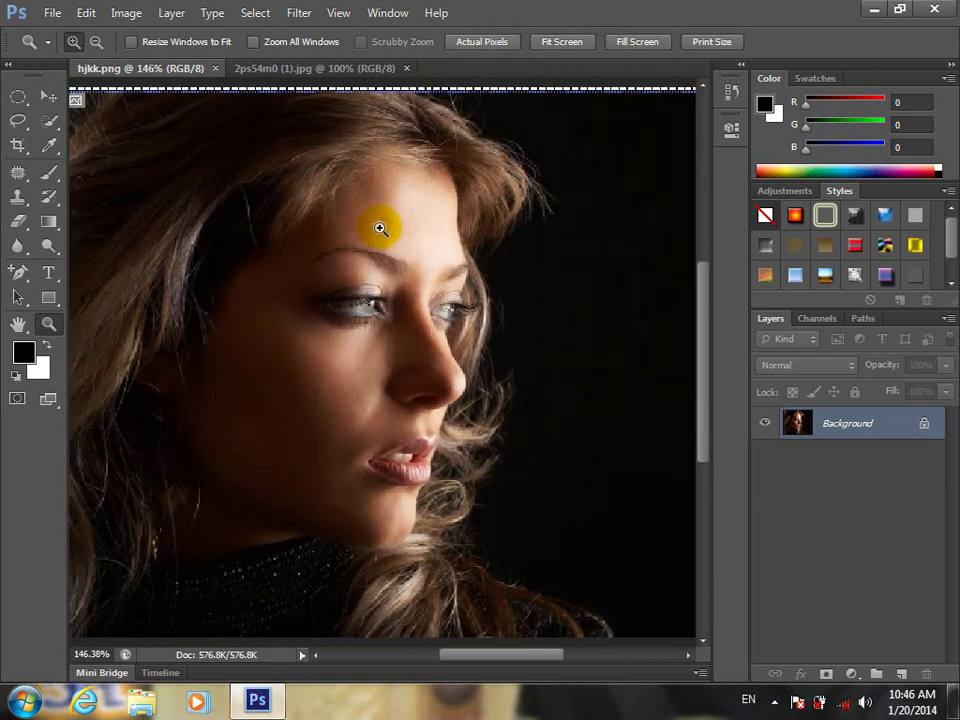
pyautogui.click(707, 44)
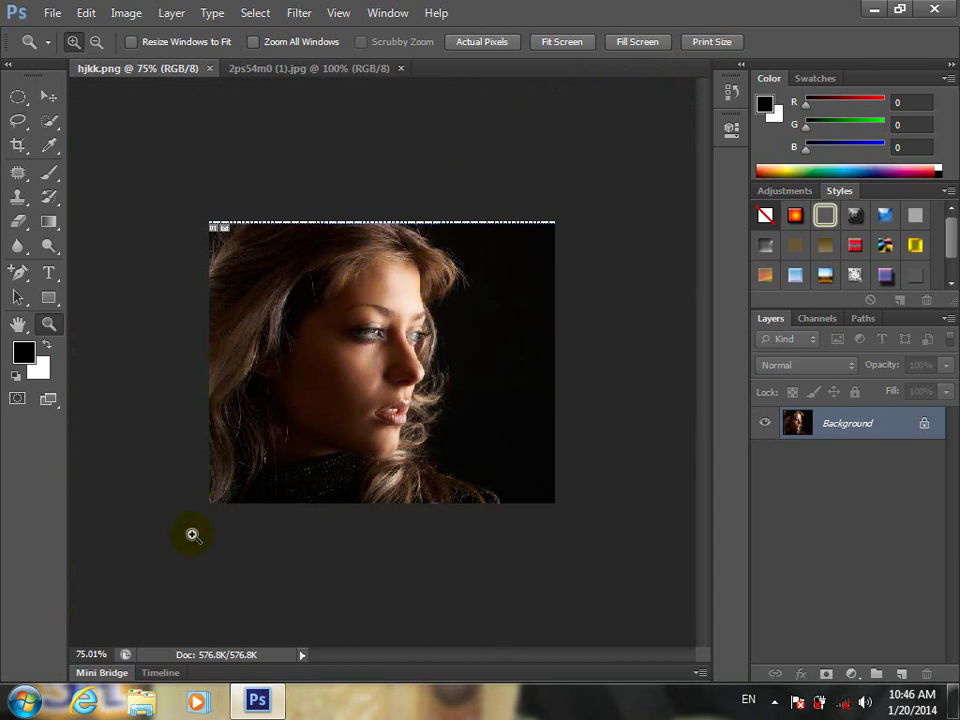
# Step: Enter an exact zoom level of 300% for hjkk.png
pyautogui.click(111, 650)
pyautogui.write('3')
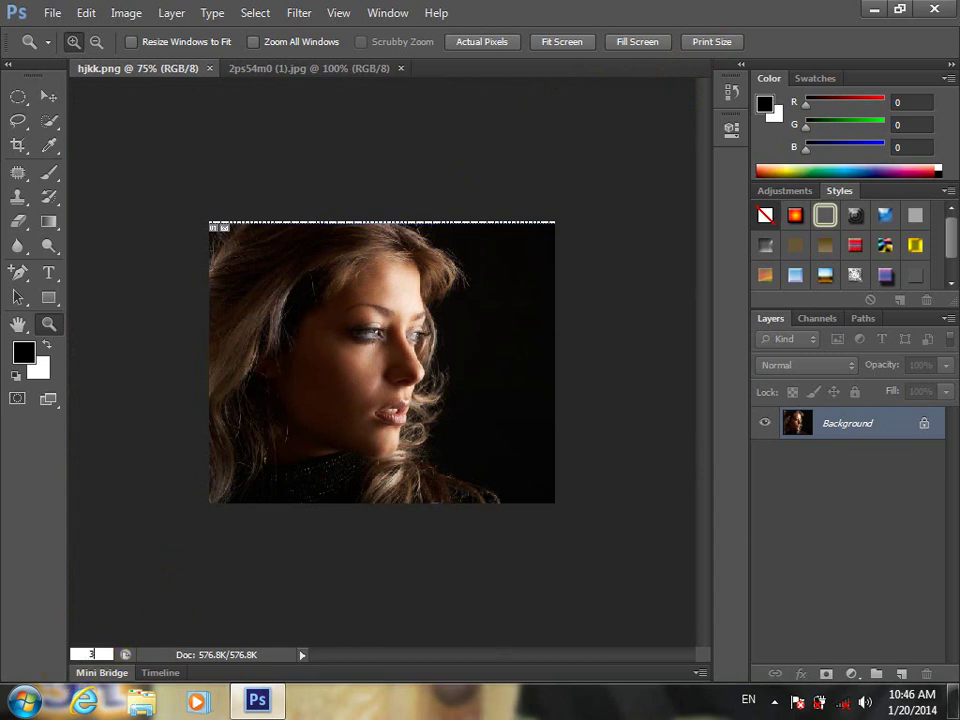
pyautogui.write('00')
pyautogui.press('Return')
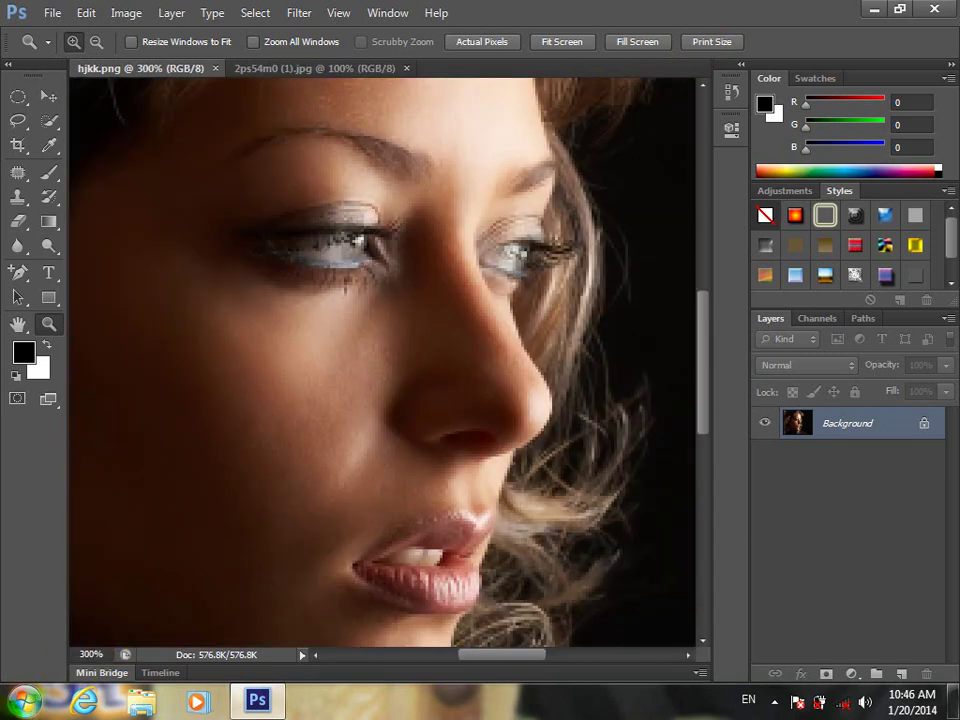
# Step: Enter exact zoom levels of 120% and finally 20% for hjkk.png
pyautogui.click(100, 655)
pyautogui.write('120')
pyautogui.press('Return')
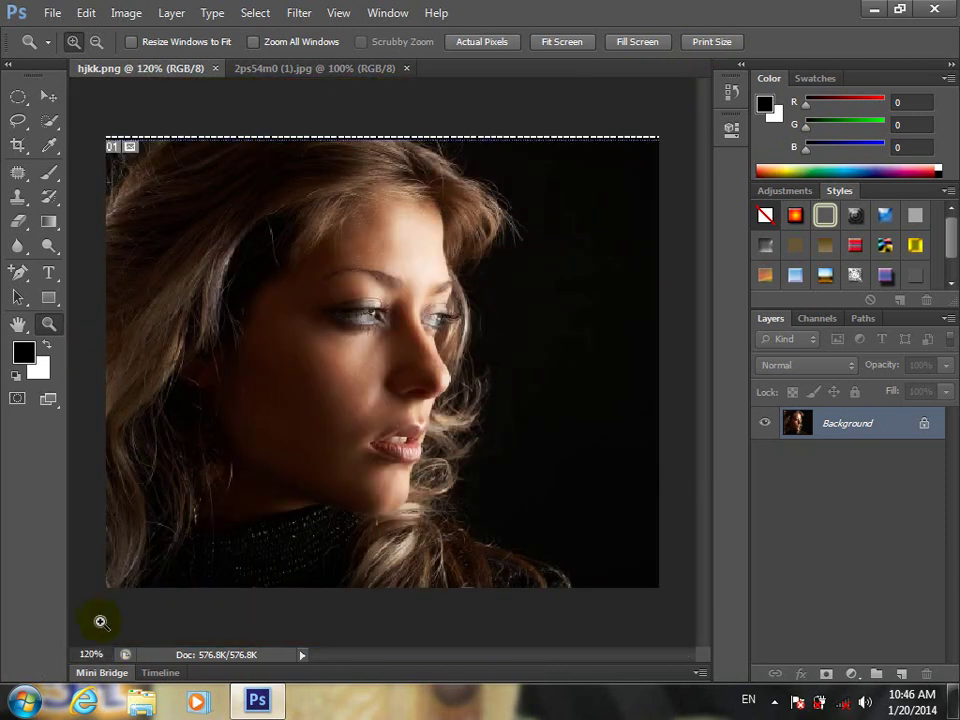
pyautogui.click(104, 654)
pyautogui.write('20')
pyautogui.press('Return')
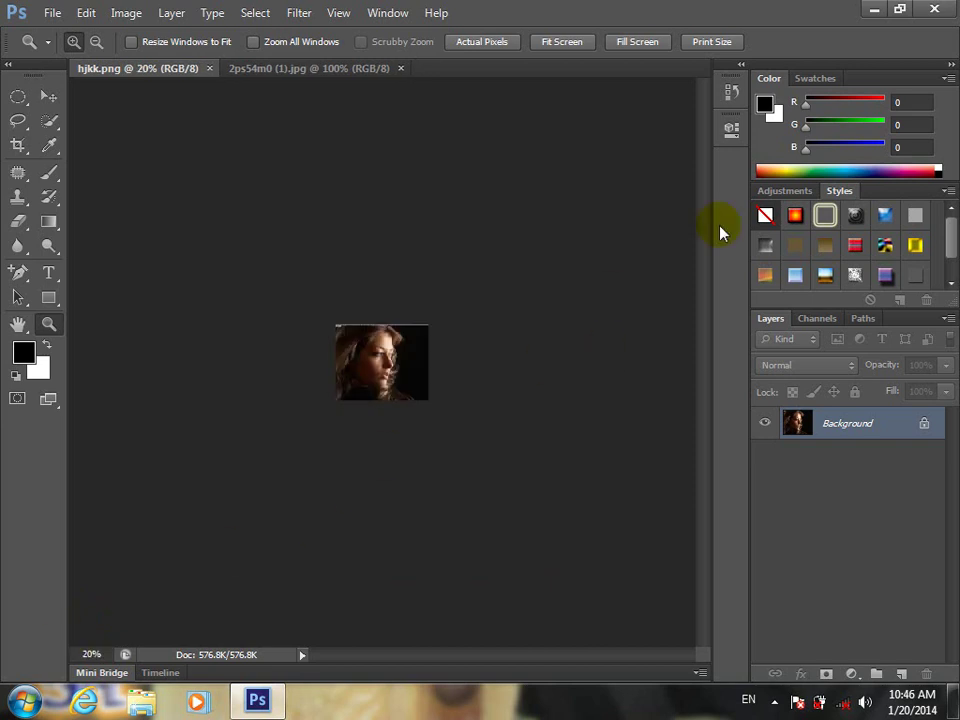
# Step: Bring the Adjustments panel to the front, view Swatches briefly and return to Color
pyautogui.click(790, 191)
pyautogui.click(812, 78)
pyautogui.click(774, 79)
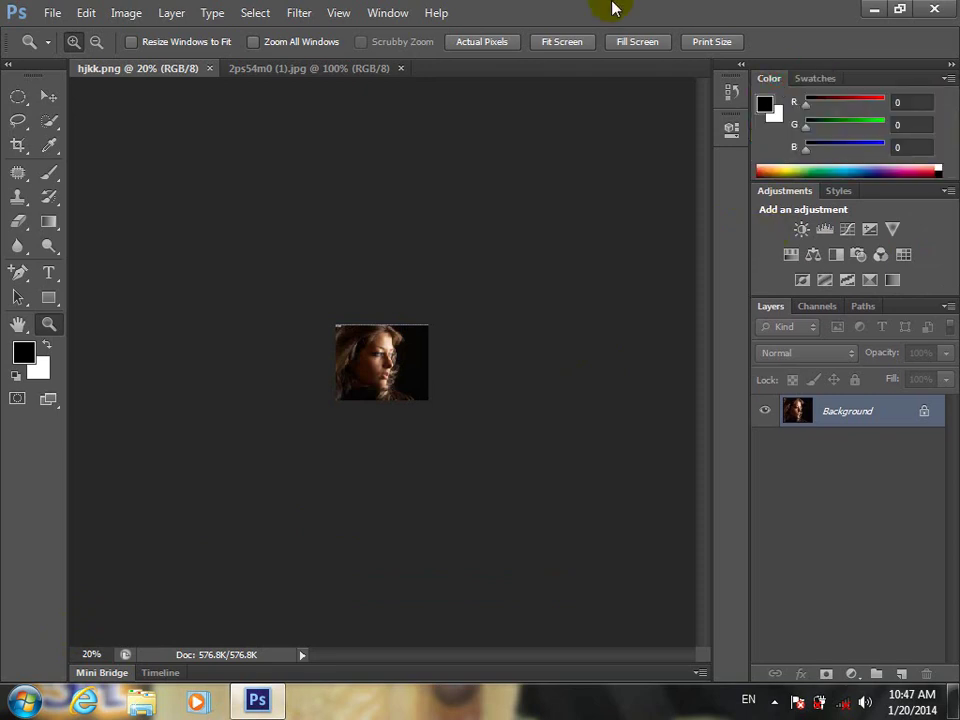
# Step: Show the Navigator panel and use its slider to zoom hjkk.png in to about 367%
pyautogui.click(331, 14)
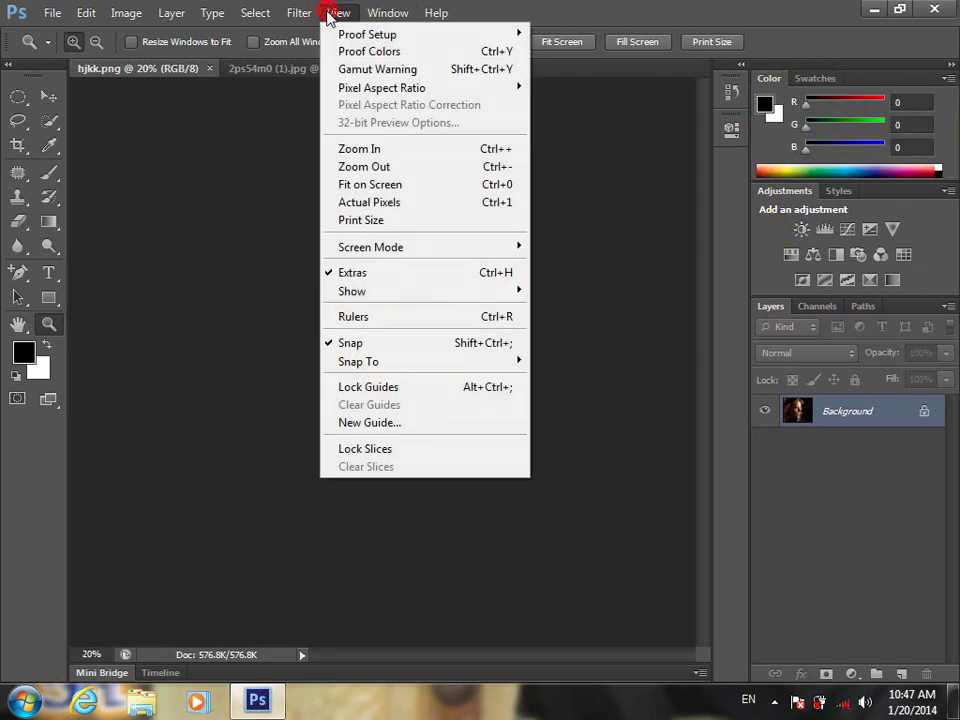
pyautogui.moveTo(378, 12)
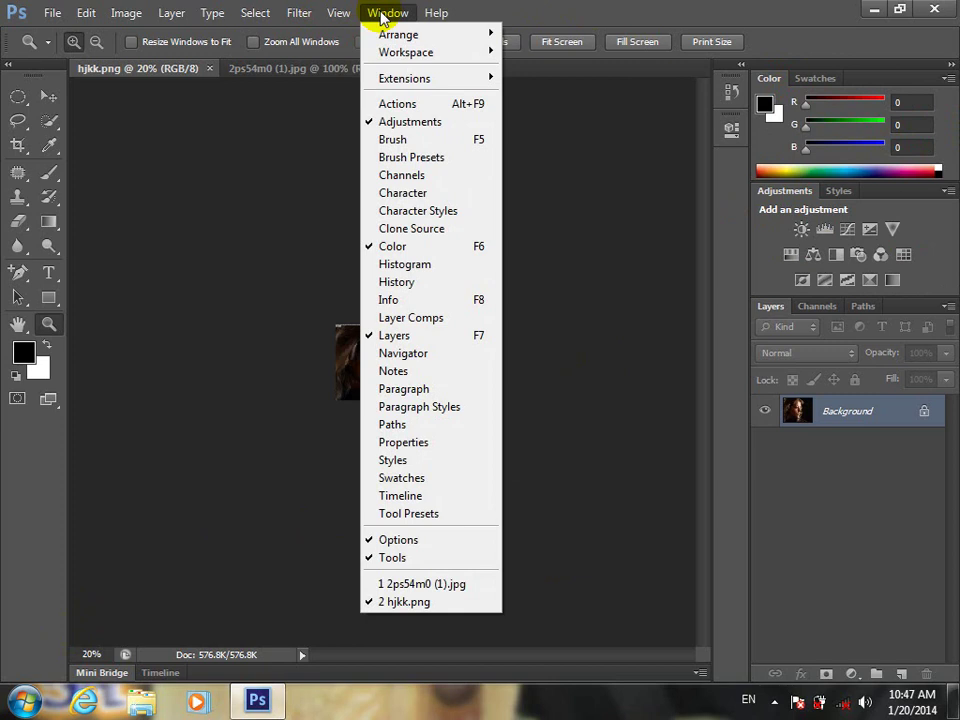
pyautogui.click(425, 356)
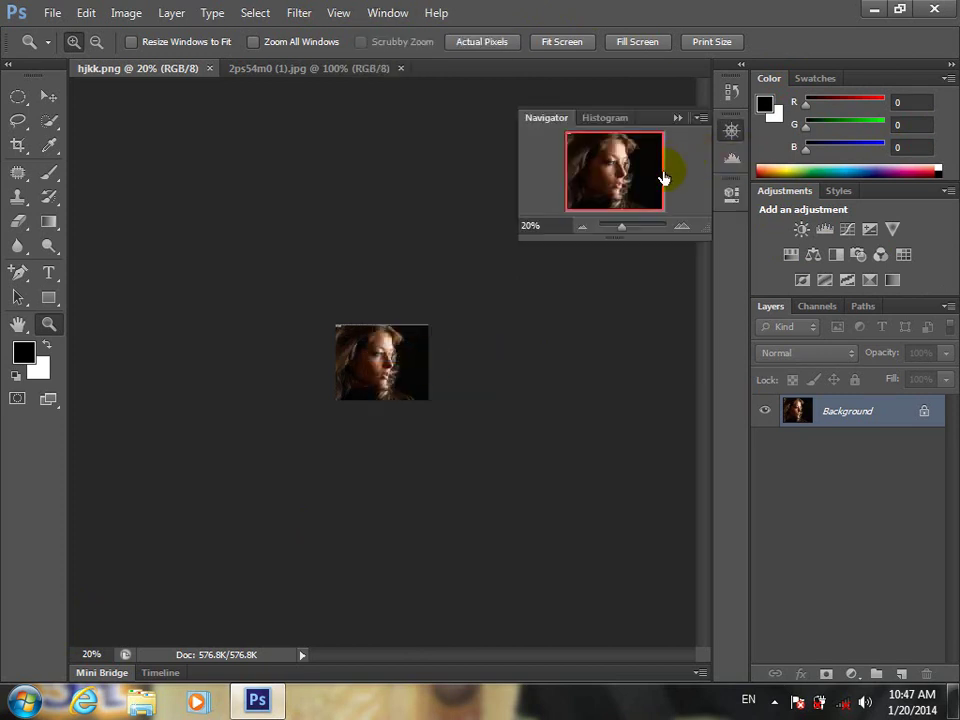
pyautogui.moveTo(624, 233); pyautogui.dragTo(643, 227)
# Step: Dock the Navigator panel above the Color panel and collapse the Histogram panel
pyautogui.moveTo(549, 112); pyautogui.dragTo(800, 78)
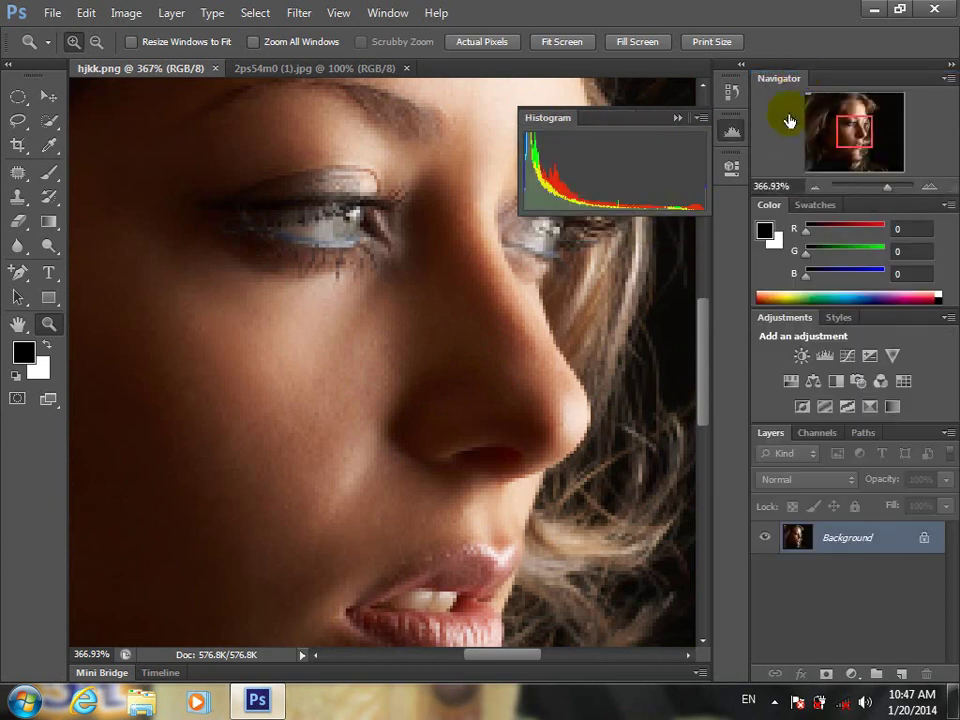
pyautogui.click(674, 118)
# Step: Zoom in to about 406% with the Navigator slider and move its view box over the face
pyautogui.moveTo(889, 190)
pyautogui.mouseDown()
pyautogui.moveTo(910, 192)
pyautogui.moveTo(864, 191)
pyautogui.moveTo(874, 191)
pyautogui.moveTo(873, 140)
pyautogui.moveTo(888, 189)
pyautogui.mouseUp()
pyautogui.click(872, 131)
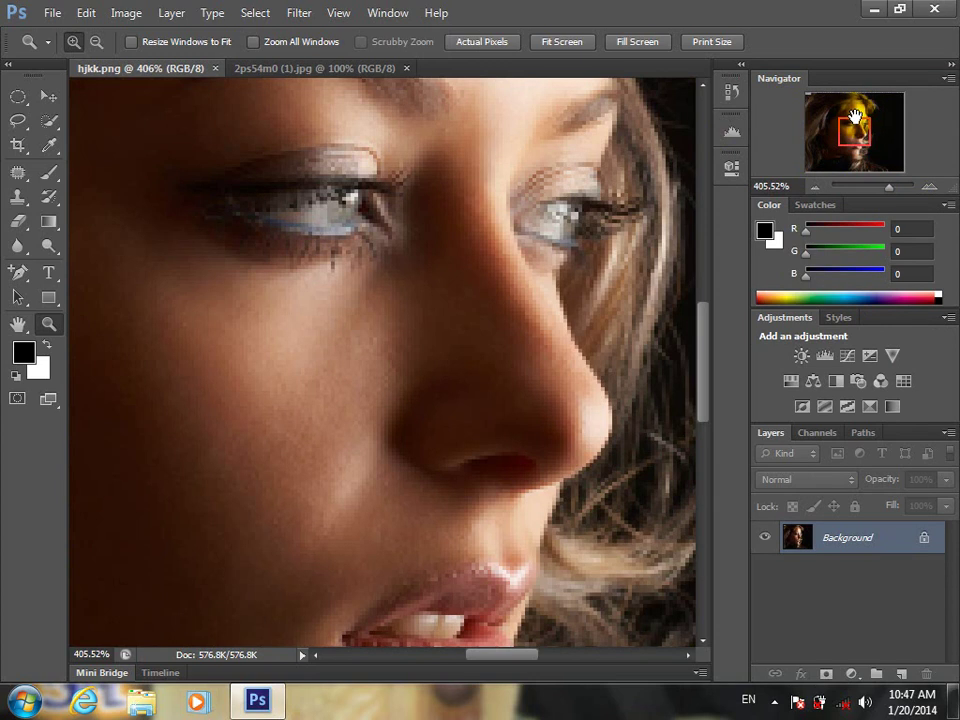
pyautogui.click(853, 141)
pyautogui.moveTo(853, 141)
pyautogui.mouseDown()
pyautogui.moveTo(840, 146)
pyautogui.moveTo(833, 132)
pyautogui.moveTo(830, 120)
pyautogui.moveTo(846, 117)
pyautogui.moveTo(836, 140)
pyautogui.moveTo(825, 124)
pyautogui.moveTo(861, 116)
pyautogui.moveTo(855, 127)
pyautogui.mouseUp()
# Step: Step the zoom in and back out with the Navigator controls, ending at 66.67%
pyautogui.click(930, 187)
pyautogui.click(930, 187)
pyautogui.click(930, 187)
pyautogui.click(931, 187)
pyautogui.click(815, 187)
pyautogui.click(815, 187)
pyautogui.click(815, 187)
pyautogui.click(815, 187)
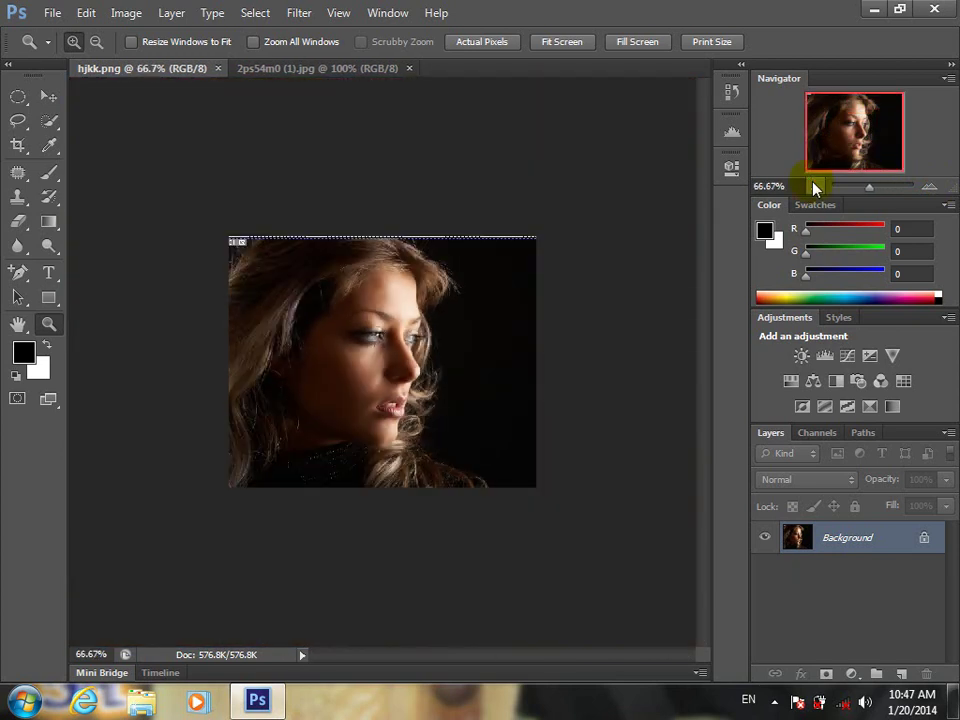
# Step: Zoom hjkk.png in to 600% around the nose and eye with the Zoom tool
pyautogui.click(453, 336)
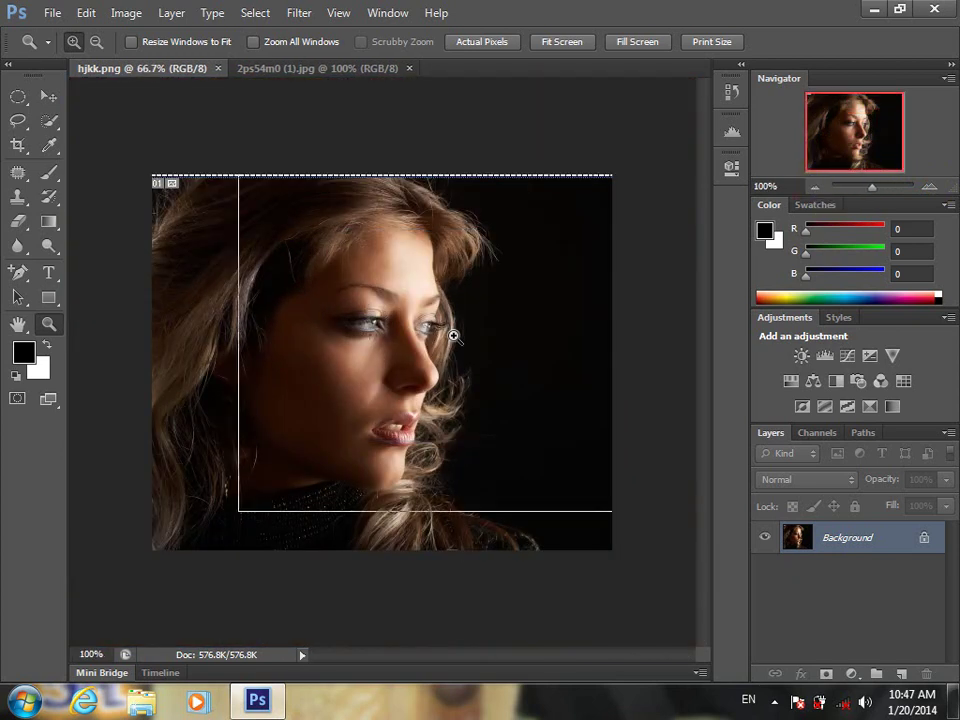
pyautogui.click(452, 335)
pyautogui.click(364, 404)
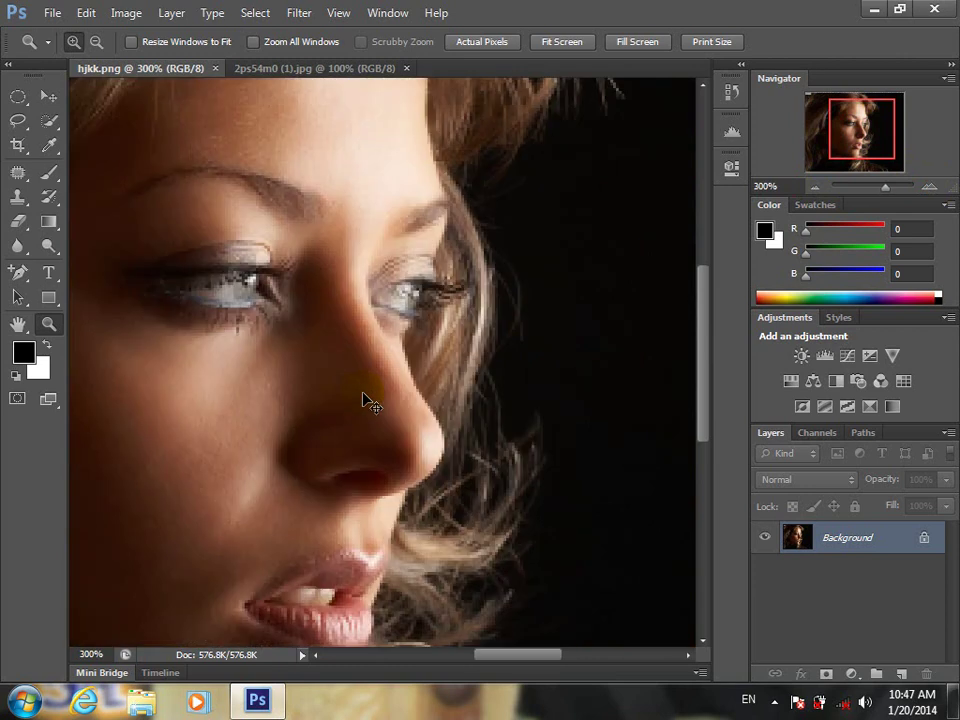
pyautogui.click(366, 399)
pyautogui.click(366, 399)
pyautogui.click(366, 399)
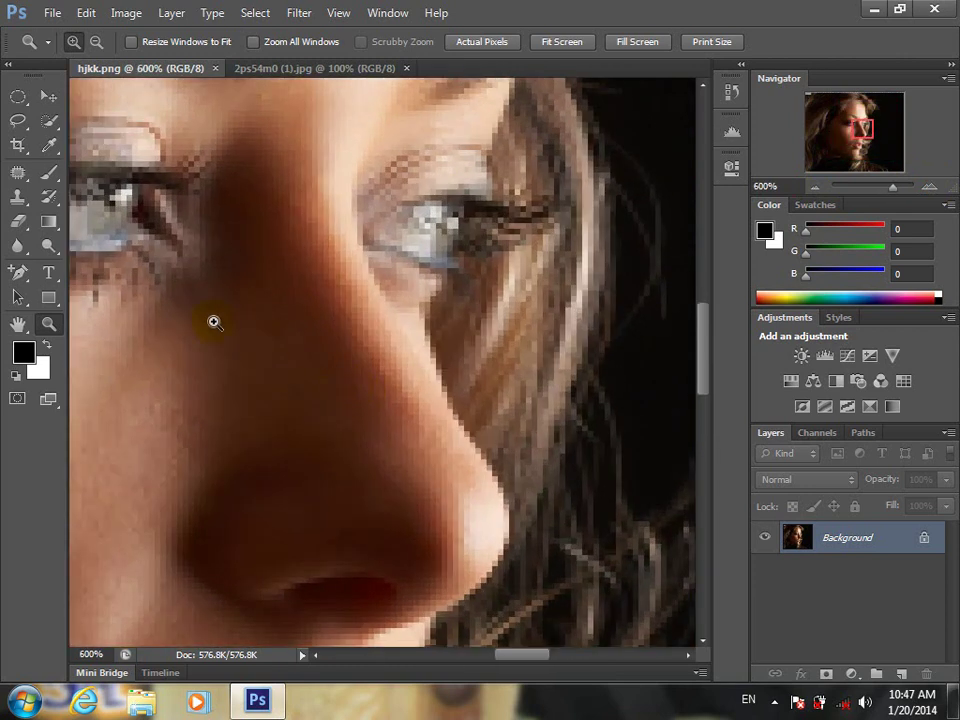
# Step: Pan around hjkk.png at 600% zoom, examining the hair, forehead, eyes and nose
pyautogui.moveTo(221, 379); pyautogui.dragTo(321, 448)
pyautogui.moveTo(210, 343); pyautogui.dragTo(326, 489)
pyautogui.moveTo(206, 330); pyautogui.dragTo(328, 461)
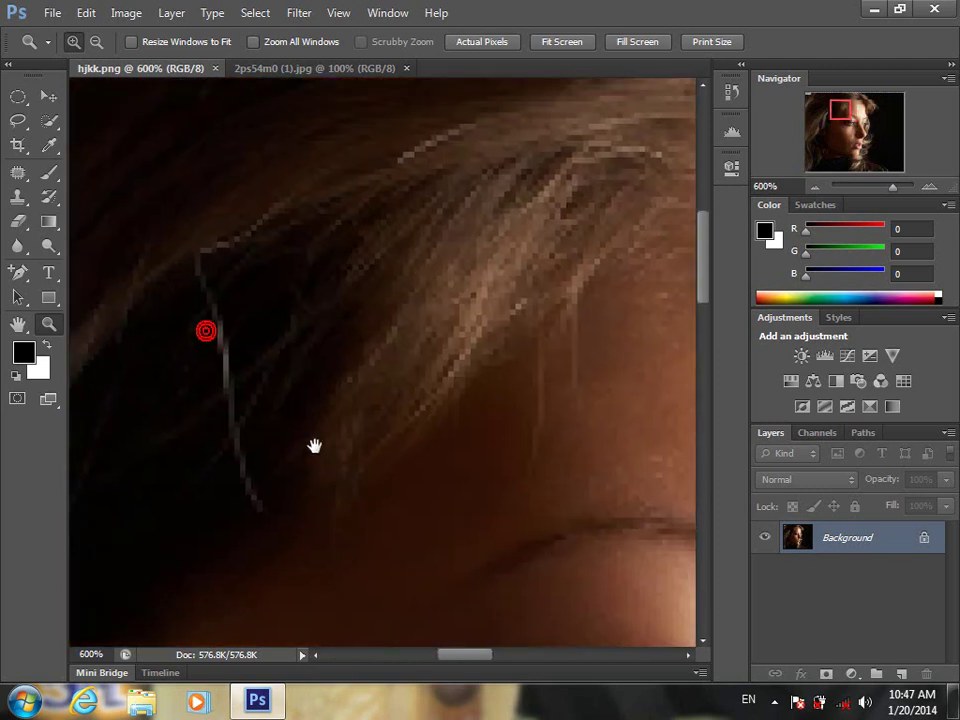
pyautogui.moveTo(381, 480); pyautogui.dragTo(225, 358)
pyautogui.moveTo(326, 491); pyautogui.dragTo(257, 431)
pyautogui.moveTo(405, 547); pyautogui.dragTo(259, 439)
pyautogui.moveTo(320, 620); pyautogui.dragTo(249, 401)
pyautogui.moveTo(338, 513)
pyautogui.mouseDown()
pyautogui.moveTo(248, 398)
pyautogui.moveTo(348, 527)
pyautogui.mouseUp()
pyautogui.moveTo(312, 460); pyautogui.dragTo(387, 582)
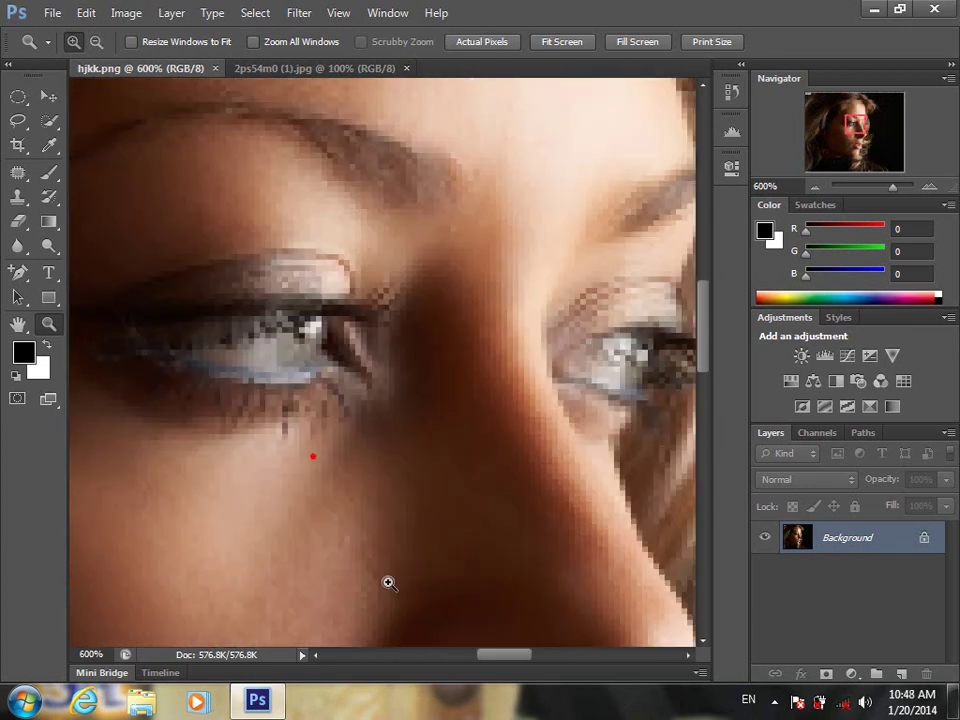
# Step: Zoom hjkk.png in to 800% on the cheek below the eye, panning between zoom steps
pyautogui.click(388, 582)
pyautogui.moveTo(261, 361); pyautogui.dragTo(332, 266)
pyautogui.keyDown('alt'); pyautogui.click(405, 438); pyautogui.keyUp('alt')
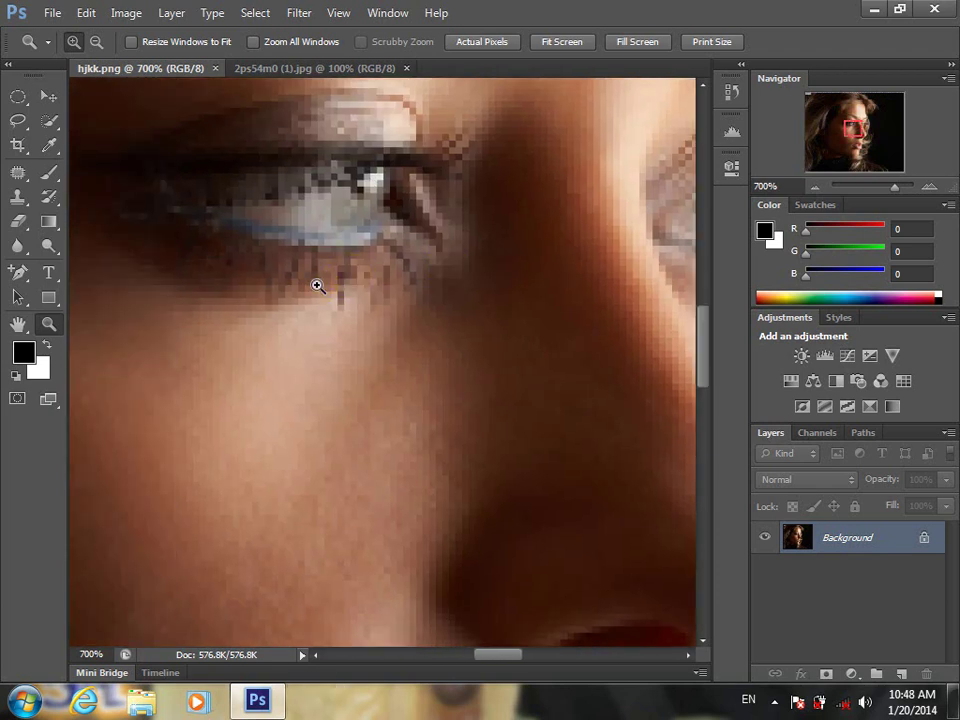
pyautogui.click(317, 285)
pyautogui.moveTo(410, 330); pyautogui.dragTo(386, 193)
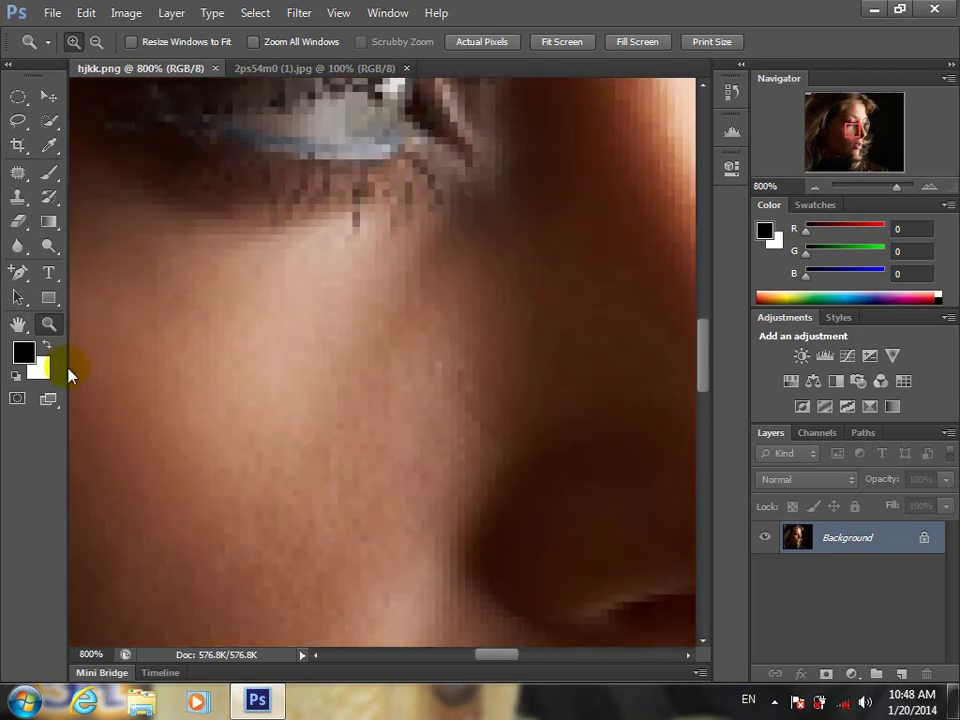
# Step: With the Hand tool, view hjkk.png at Actual Pixels, Fit Screen, Fill Screen and Print Size
pyautogui.click(18, 323)
pyautogui.click(228, 41)
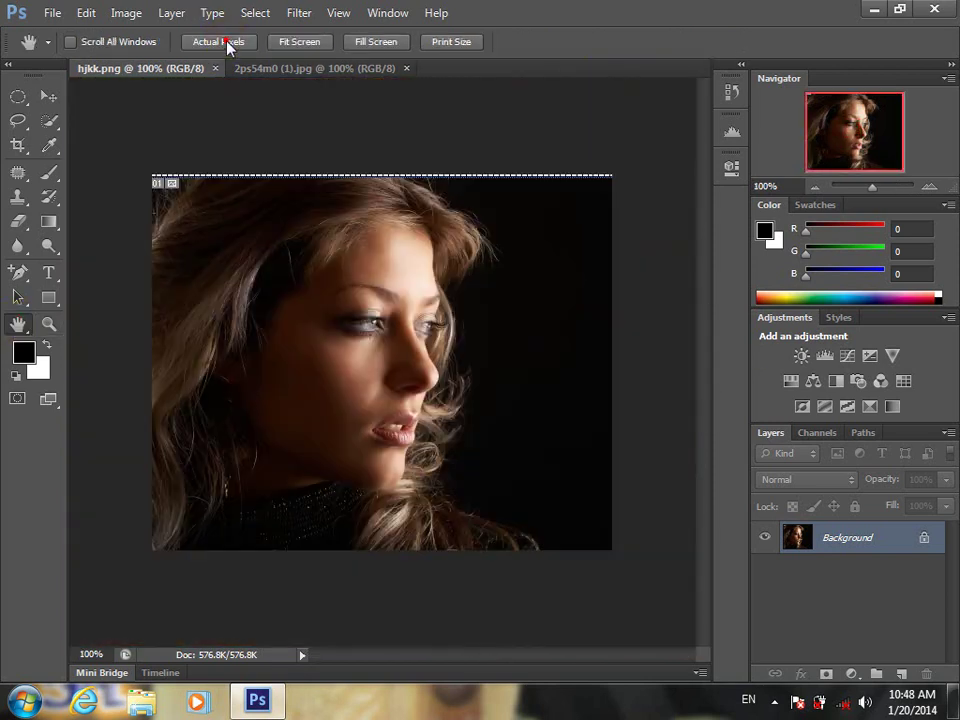
pyautogui.click(281, 41)
pyautogui.click(372, 41)
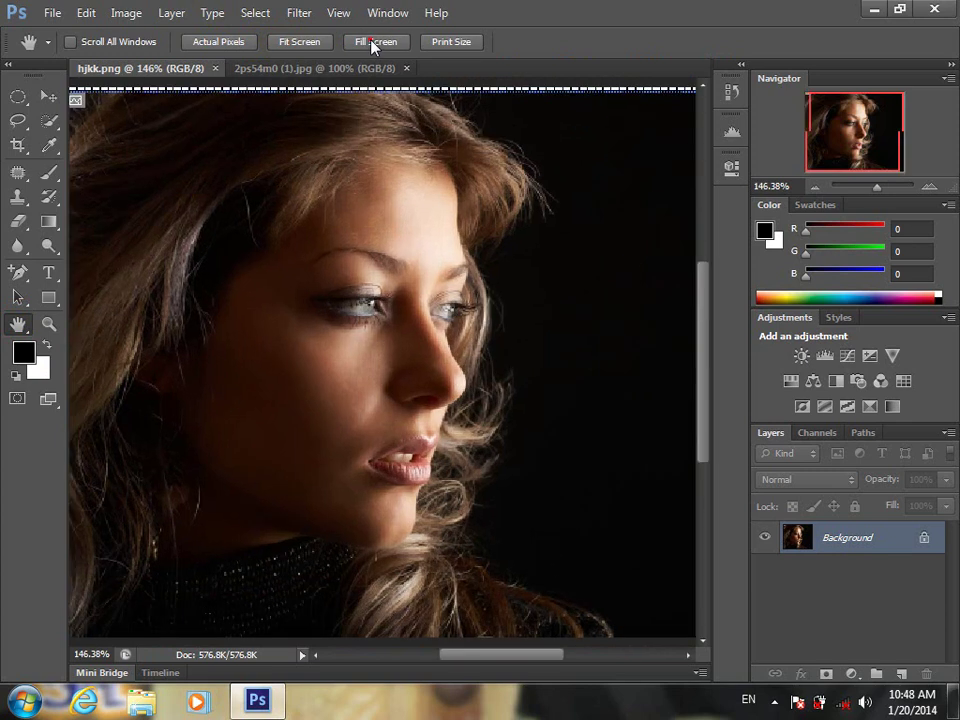
pyautogui.click(450, 41)
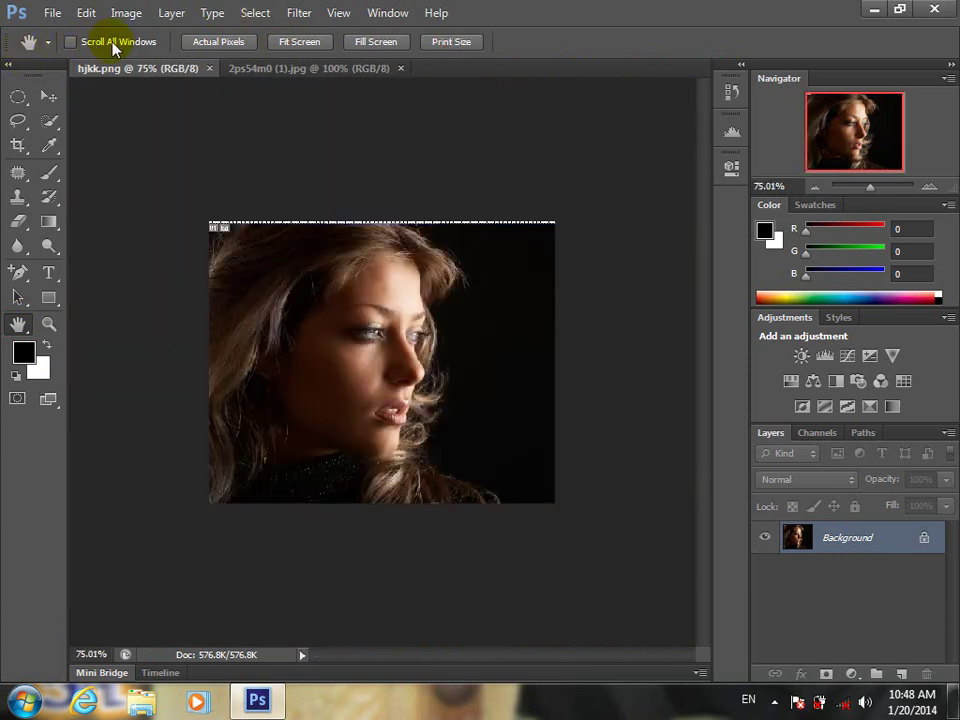
# Step: Go back through the Hand tool's preset views in reverse order and finish at Fit Screen
pyautogui.click(432, 41)
pyautogui.click(378, 41)
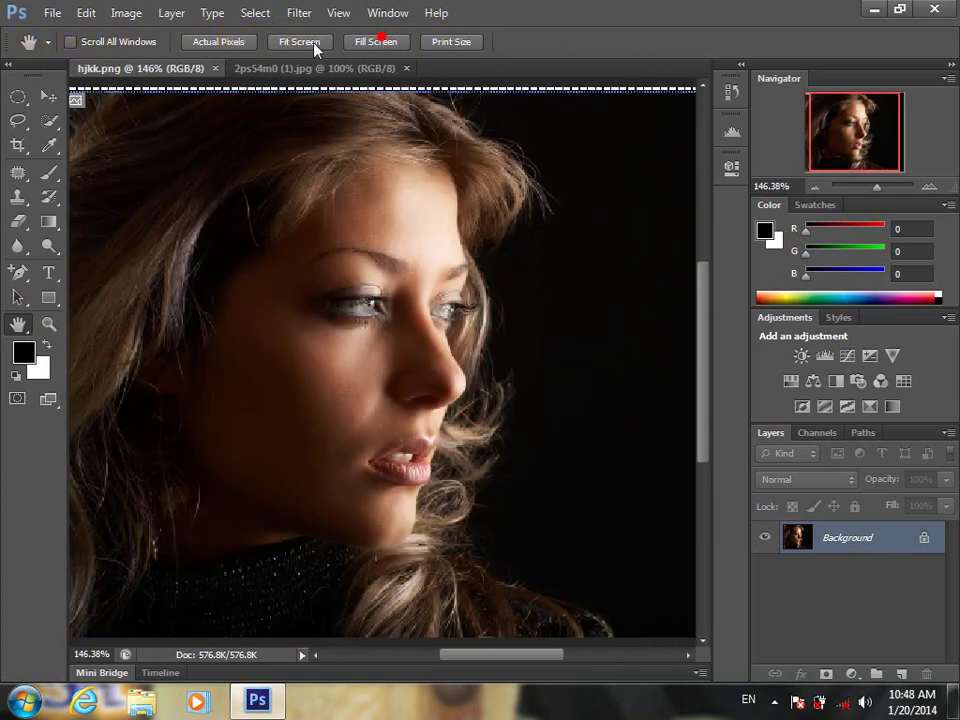
pyautogui.click(299, 41)
pyautogui.click(212, 41)
pyautogui.click(297, 42)
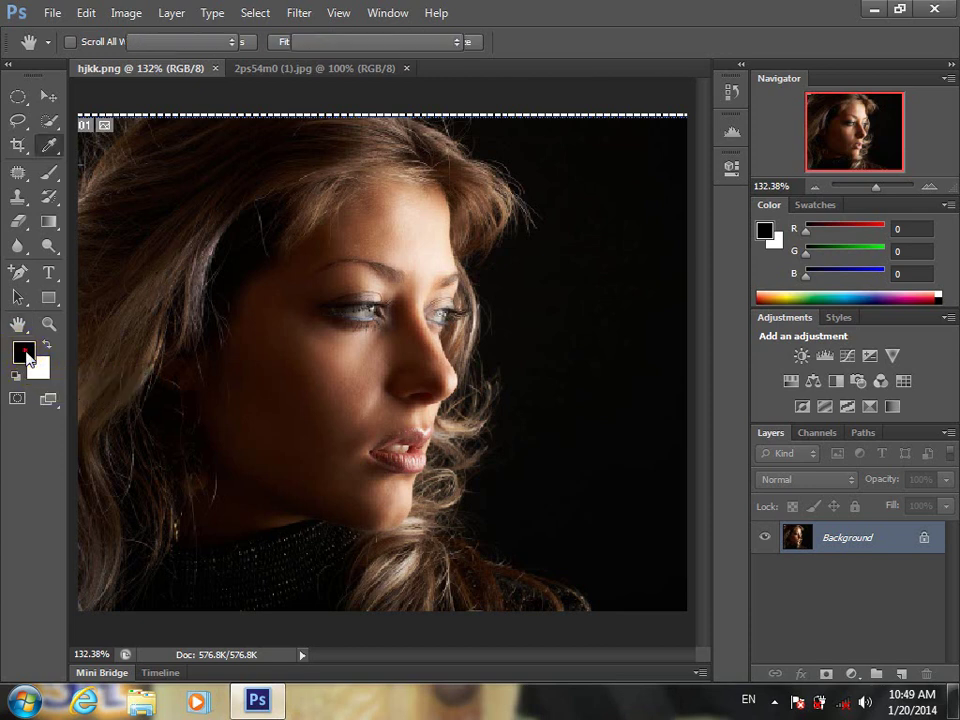
# Step: Set the foreground color to red (#ed0000) and return to the Hand tool
pyautogui.click(24, 353)
pyautogui.click(430, 207)
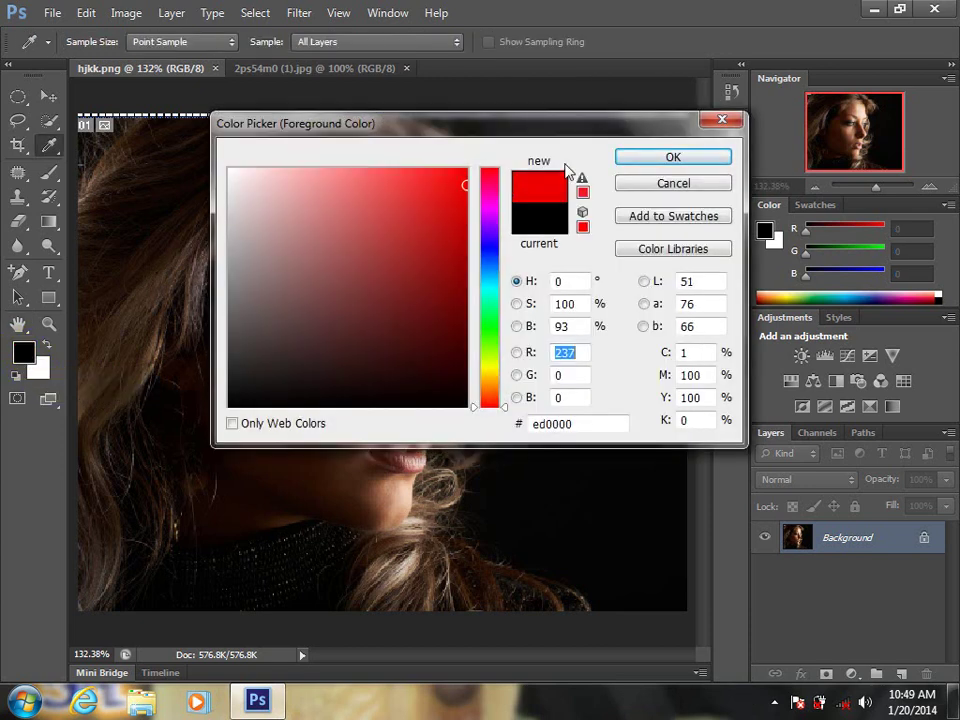
pyautogui.click(648, 160)
pyautogui.press('h')
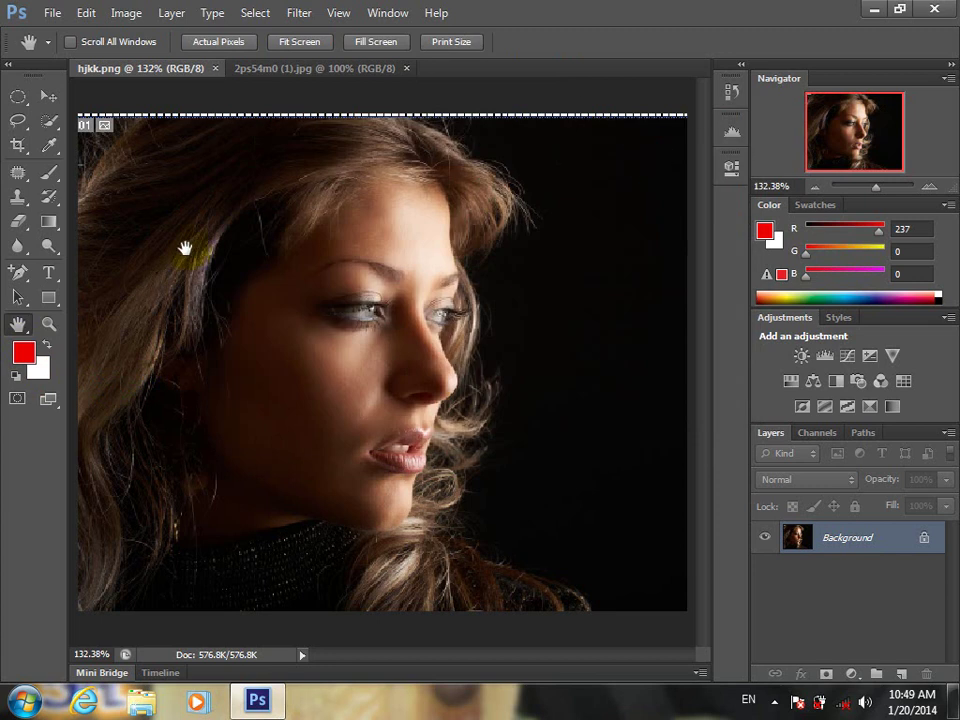
# Step: Paint a red Brush stroke diagonally across the face, and undo it
pyautogui.click(49, 175)
pyautogui.moveTo(493, 269)
pyautogui.mouseDown()
pyautogui.moveTo(313, 460)
pyautogui.moveTo(400, 318)
pyautogui.moveTo(477, 276)
pyautogui.mouseUp()
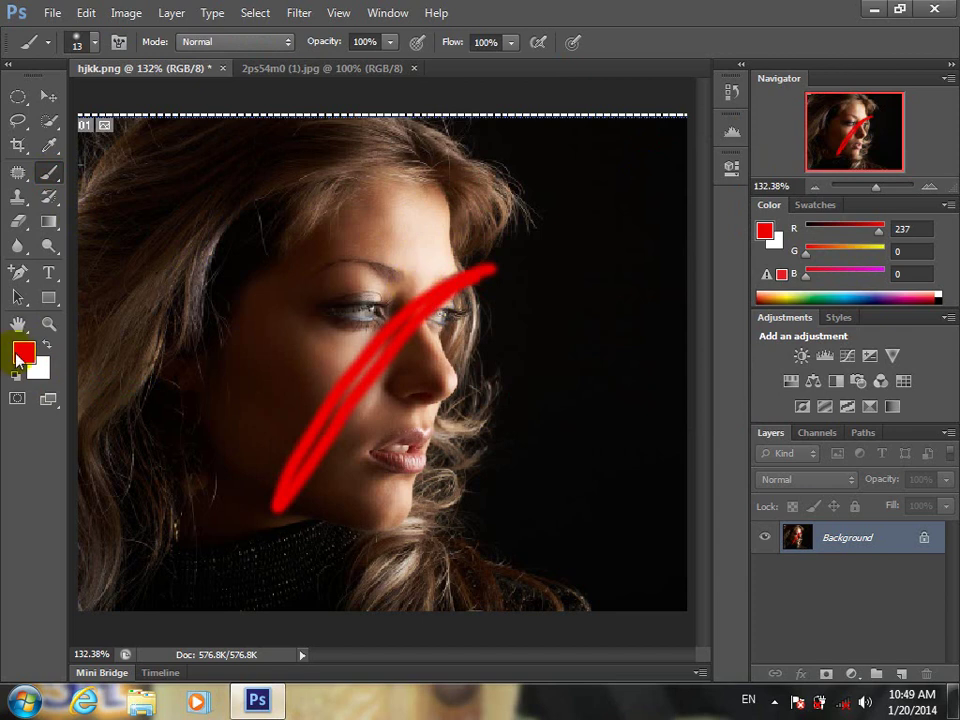
pyautogui.hotkey('ctrl', 'z')
# Step: Set the foreground color to green (#11ed00)
pyautogui.click(20, 354)
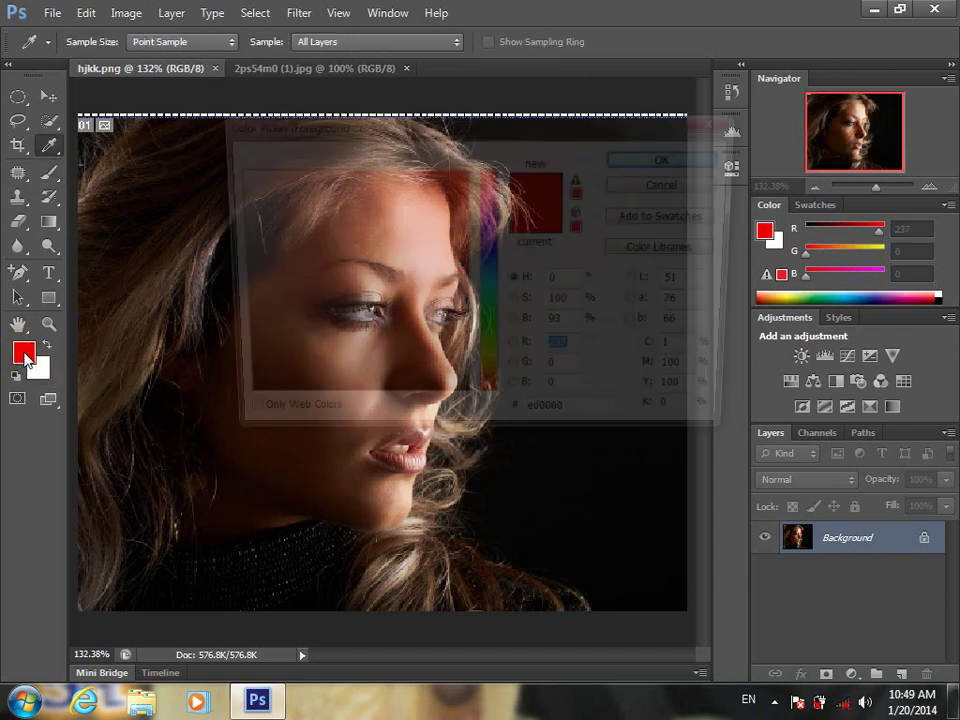
pyautogui.click(489, 330)
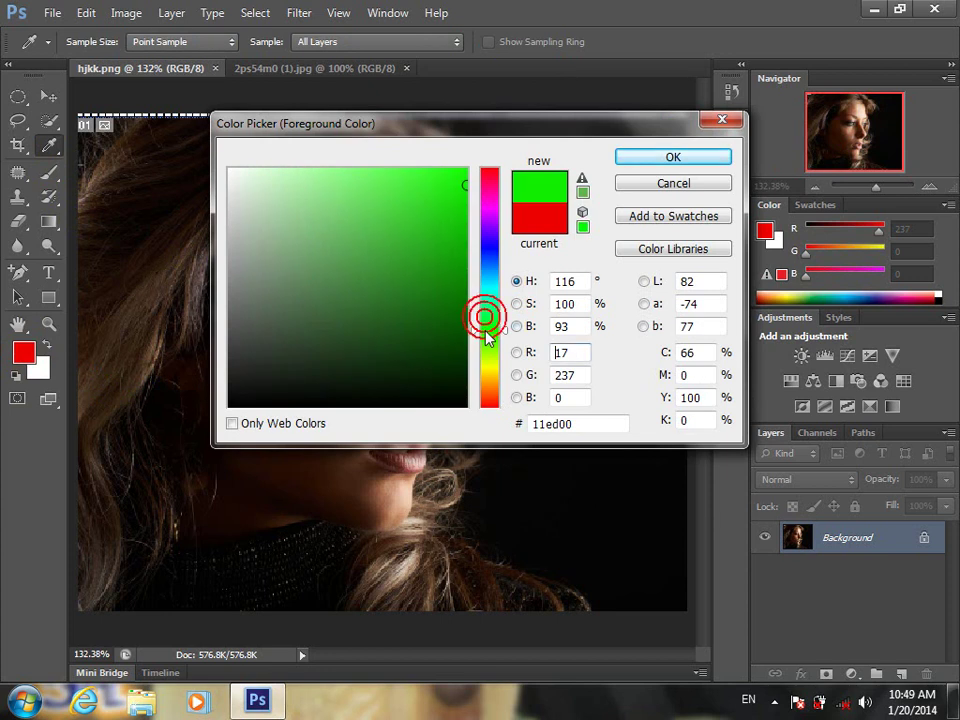
pyautogui.click(670, 157)
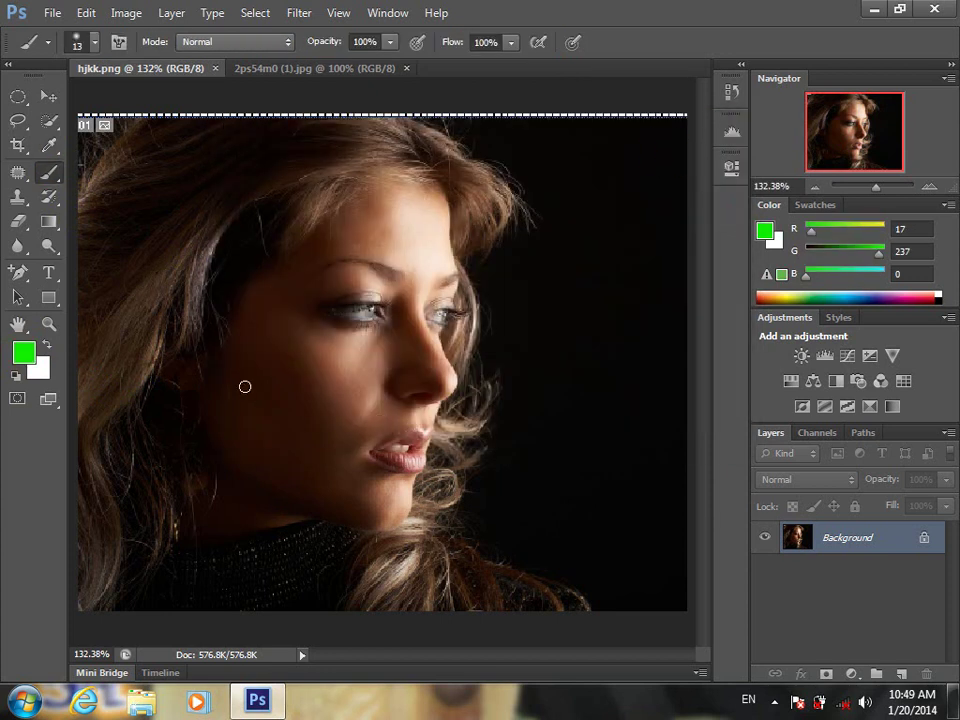
# Step: Enlarge the brush to size 70 and paint a green check mark over the face
pyautogui.press(']')
pyautogui.press(']')
pyautogui.press(']')
pyautogui.press(']')
pyautogui.press(']')
pyautogui.press(']')
pyautogui.press(']')
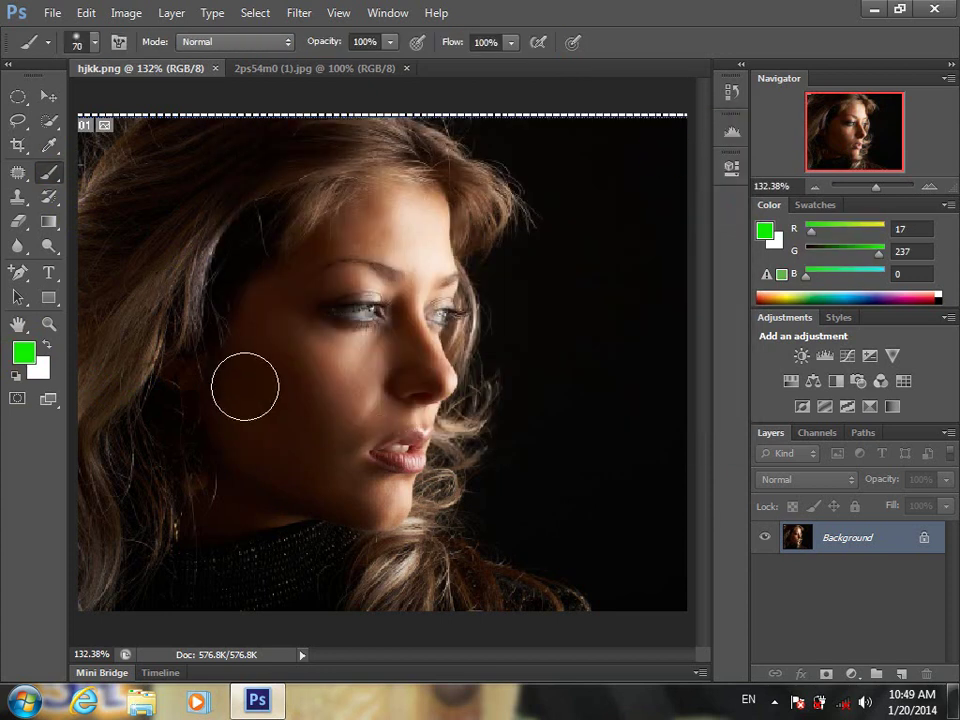
pyautogui.moveTo(268, 306)
pyautogui.mouseDown()
pyautogui.moveTo(286, 428)
pyautogui.moveTo(415, 185)
pyautogui.mouseUp()
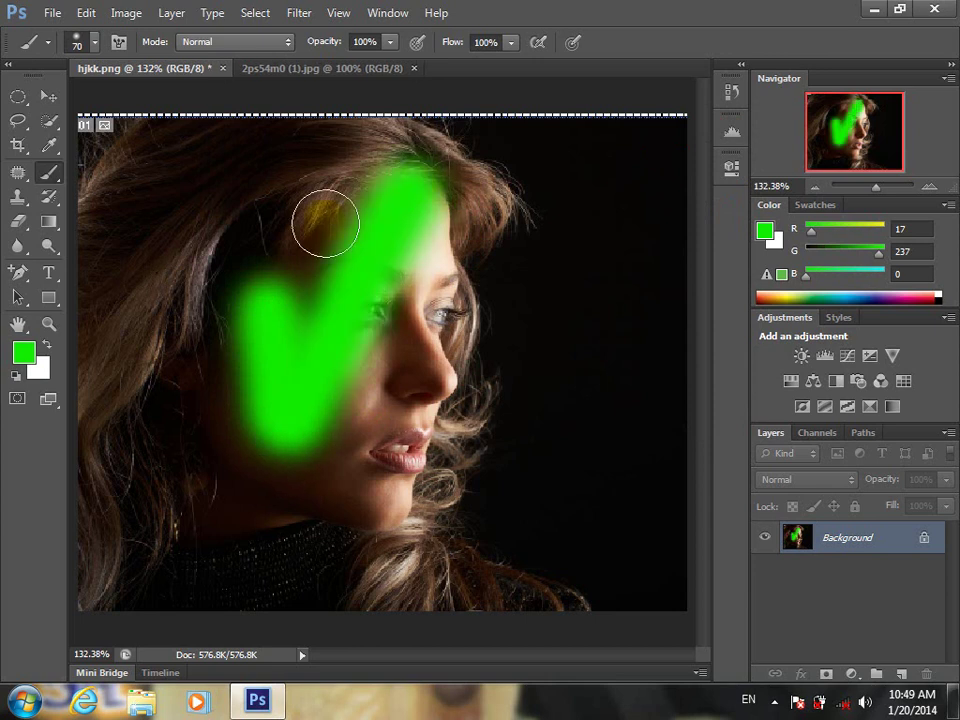
# Step: Erase vertical strips over the left part of the green check mark with the Eraser tool, and undo the erasing
pyautogui.click(22, 224)
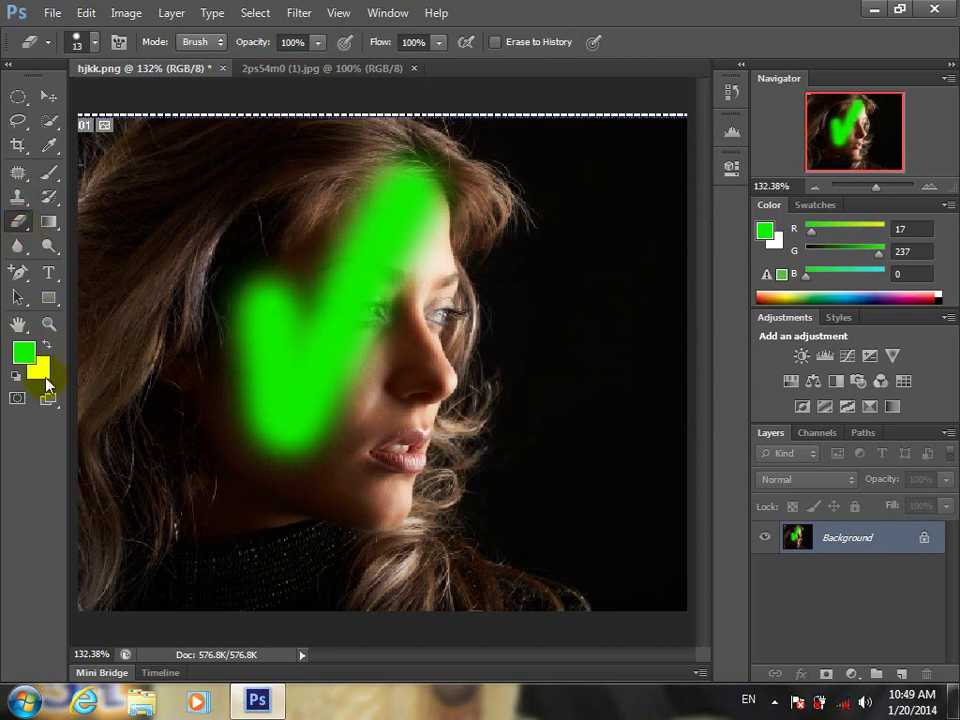
pyautogui.moveTo(251, 285)
pyautogui.mouseDown()
pyautogui.moveTo(256, 474)
pyautogui.moveTo(256, 241)
pyautogui.moveTo(266, 466)
pyautogui.moveTo(240, 188)
pyautogui.moveTo(246, 360)
pyautogui.mouseUp()
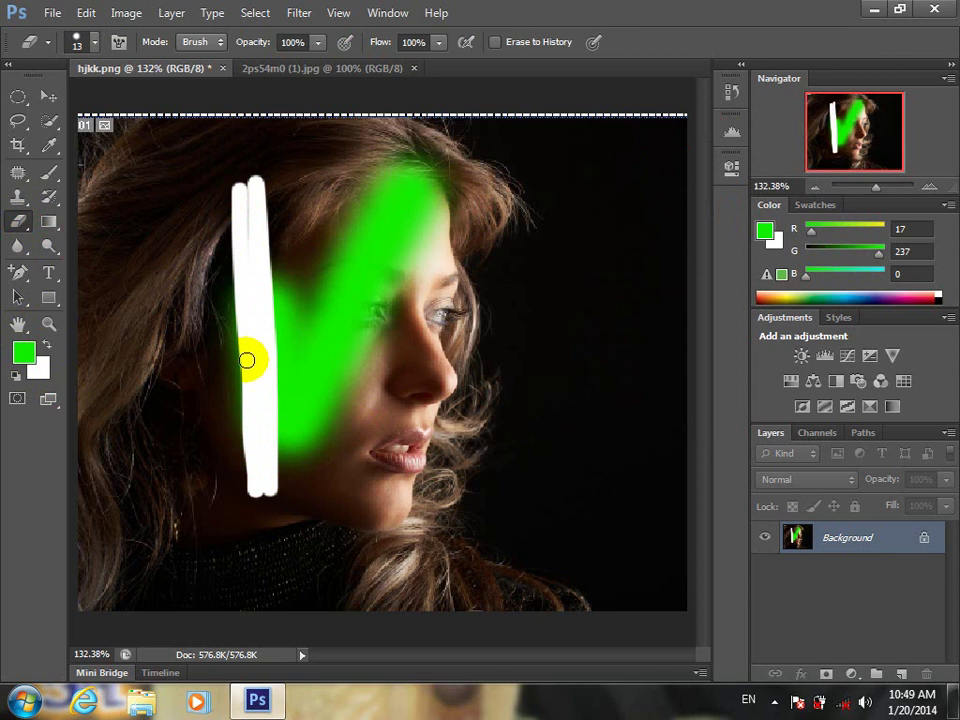
pyautogui.hotkey('ctrl', 'alt', 'z')
pyautogui.hotkey('ctrl', 'alt', 'z')
pyautogui.hotkey('ctrl', 'alt', 'z')
# Step: Set the background color to orange (#ff5400)
pyautogui.click(37, 369)
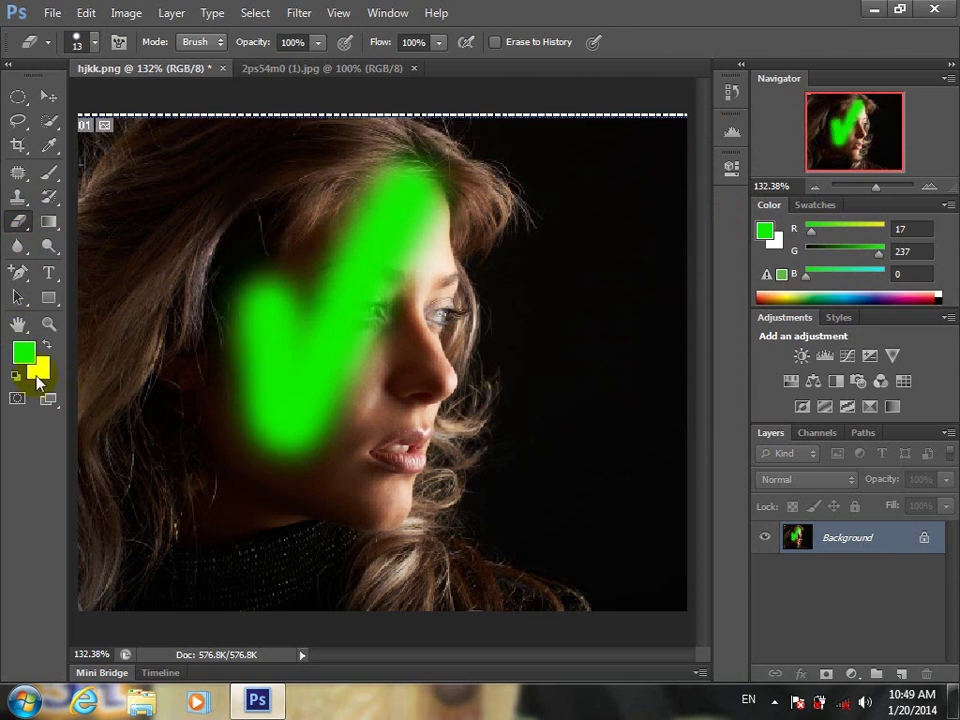
pyautogui.moveTo(462, 185)
pyautogui.mouseDown()
pyautogui.moveTo(540, 156)
pyautogui.moveTo(476, 315)
pyautogui.moveTo(497, 332)
pyautogui.mouseUp()
pyautogui.moveTo(493, 382); pyautogui.dragTo(494, 396)
pyautogui.moveTo(440, 240); pyautogui.dragTo(583, 156)
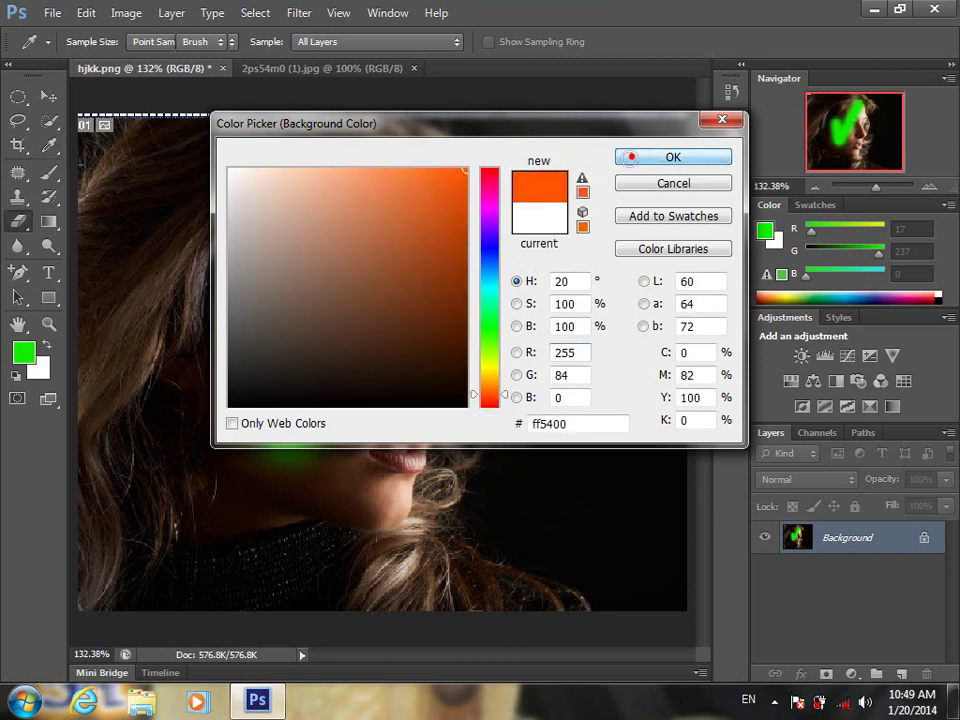
pyautogui.click(636, 160)
# Step: Enlarge the eraser to size 40 and erase a curved stroke over the face and a diagonal one beside it in orange
pyautogui.moveTo(360, 450); pyautogui.dragTo(369, 444)
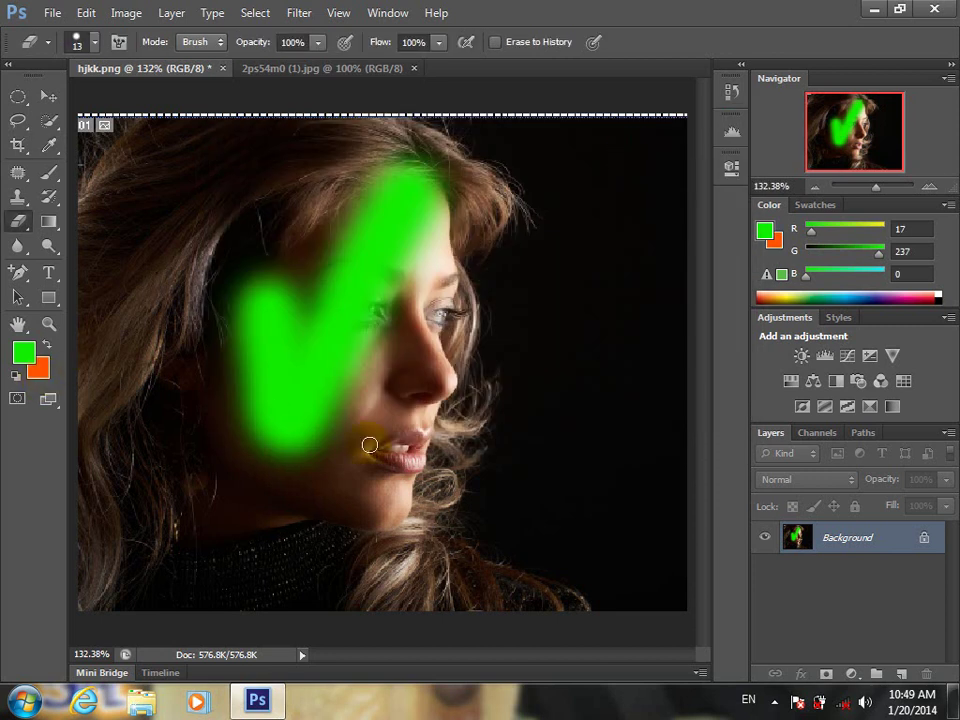
pyautogui.press(']')
pyautogui.press(']')
pyautogui.press(']')
pyautogui.press(']')
pyautogui.press(']')
pyautogui.hotkey('ctrl', 'z')
pyautogui.moveTo(354, 236)
pyautogui.mouseDown()
pyautogui.moveTo(329, 500)
pyautogui.moveTo(510, 320)
pyautogui.mouseUp()
pyautogui.moveTo(643, 340); pyautogui.dragTo(429, 536)
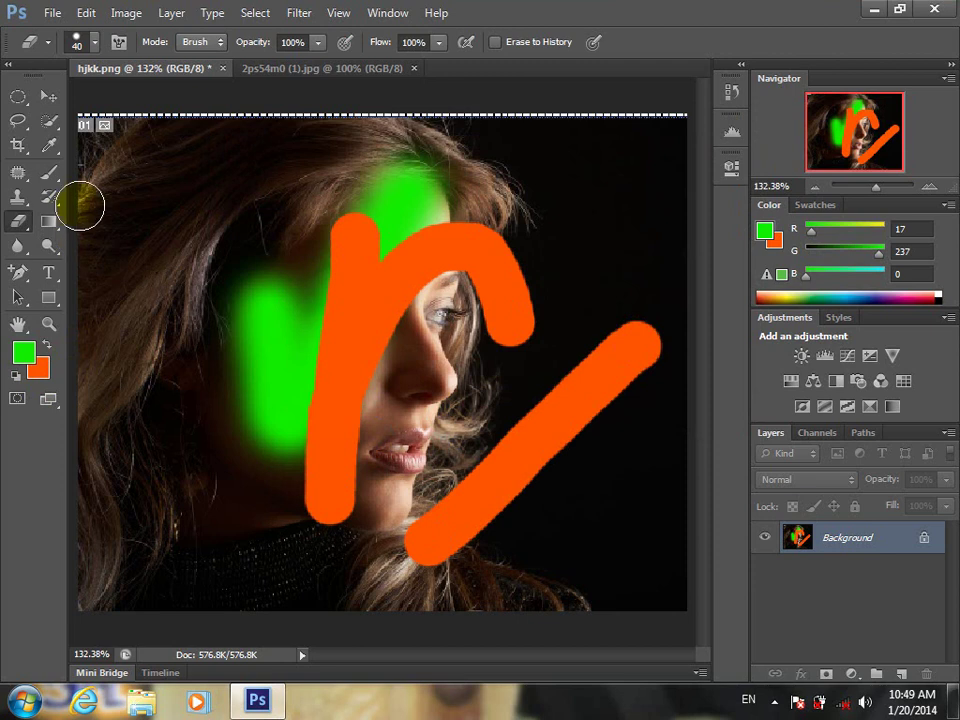
# Step: Paint two green Brush strokes over the dark area beside the face, crossing the orange strokes
pyautogui.click(48, 172)
pyautogui.moveTo(570, 195); pyautogui.dragTo(662, 339)
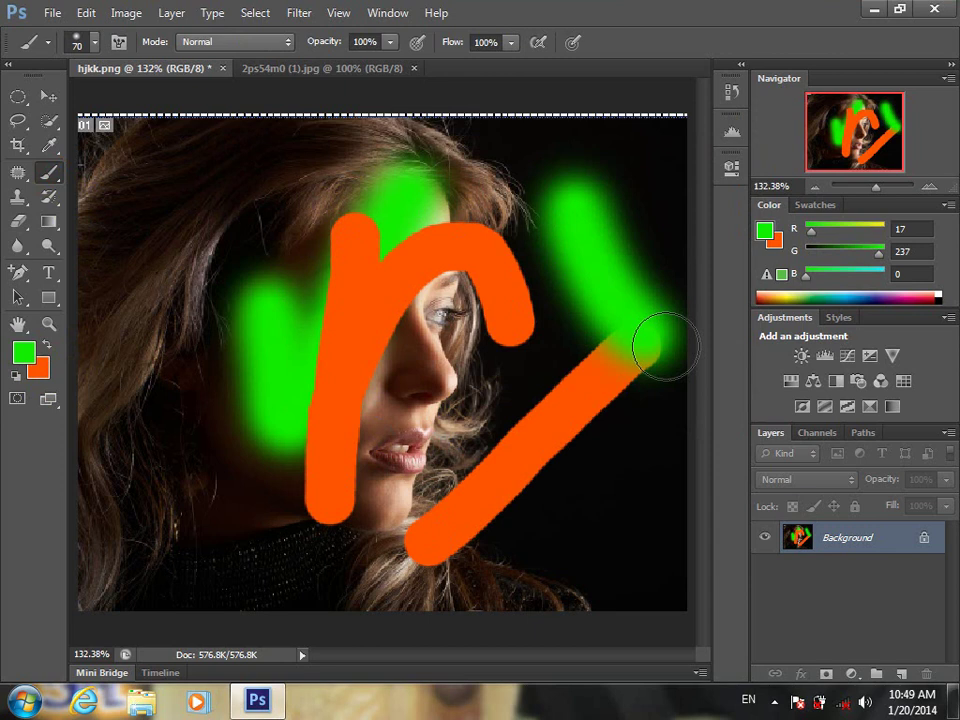
pyautogui.moveTo(536, 189); pyautogui.dragTo(471, 446)
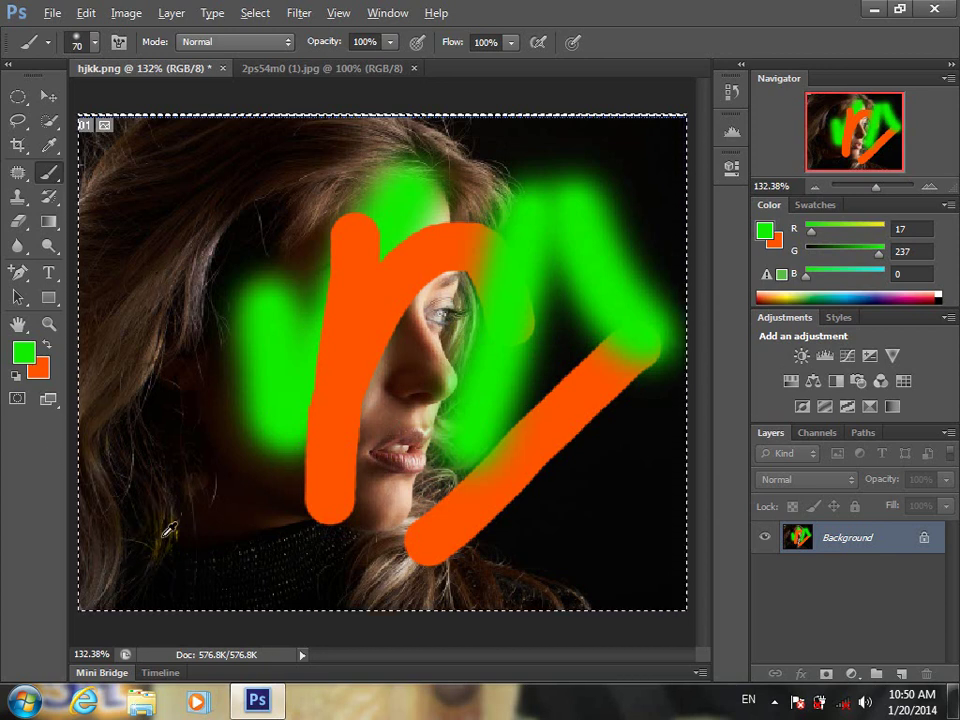
# Step: Fill the entire canvas alternately with the green foreground and orange background colors, and revert the image to the original photo
pyautogui.hotkey('alt', 'BackSpace')
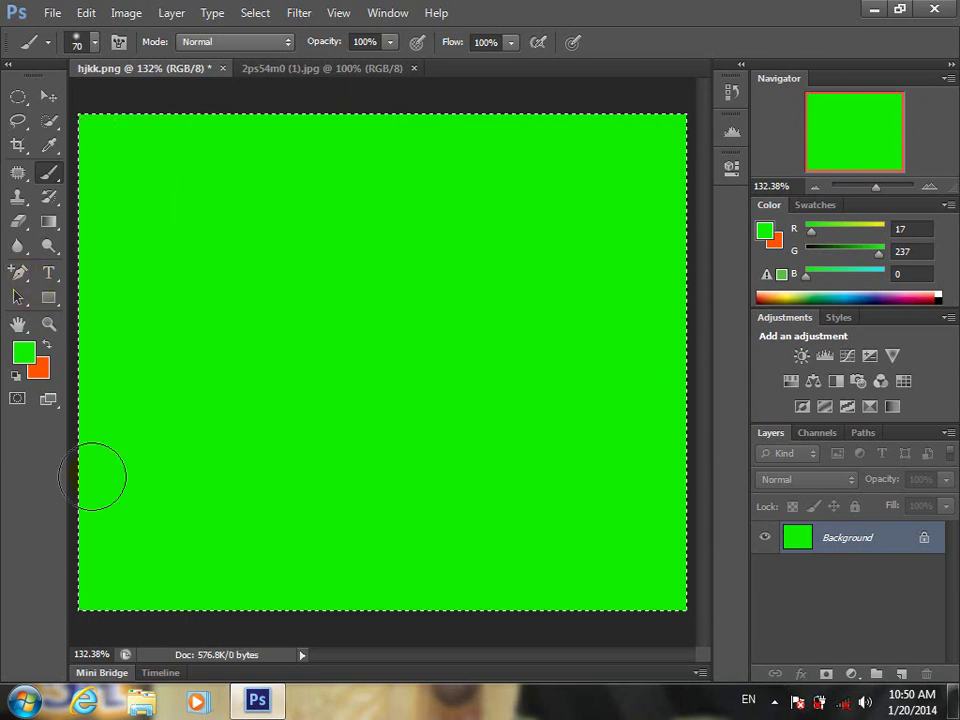
pyautogui.hotkey('ctrl', 'BackSpace')
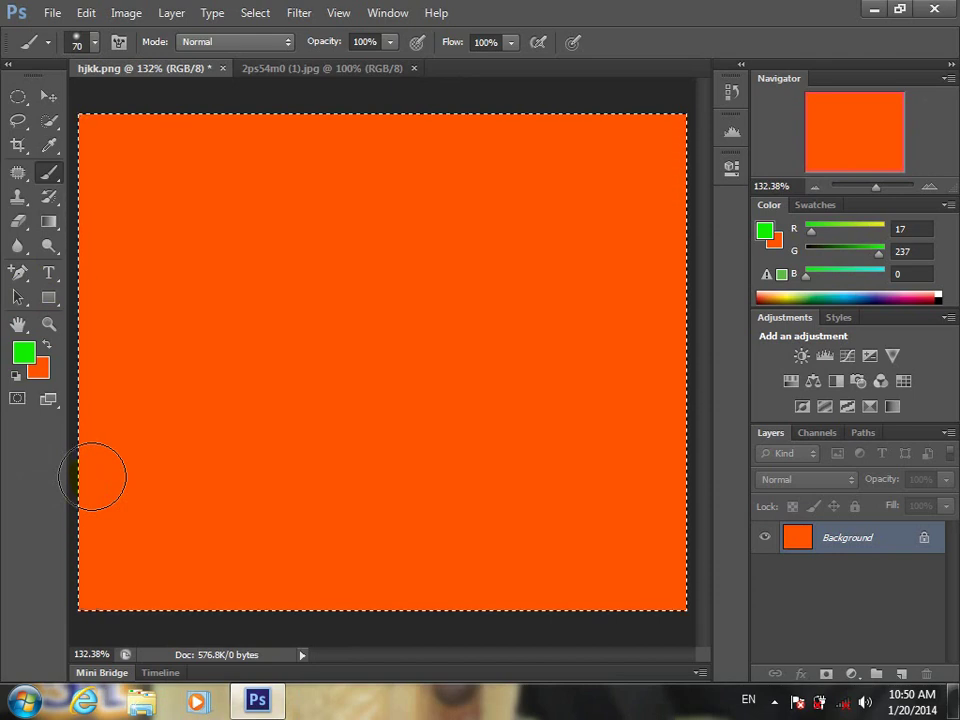
pyautogui.hotkey('alt', 'BackSpace')
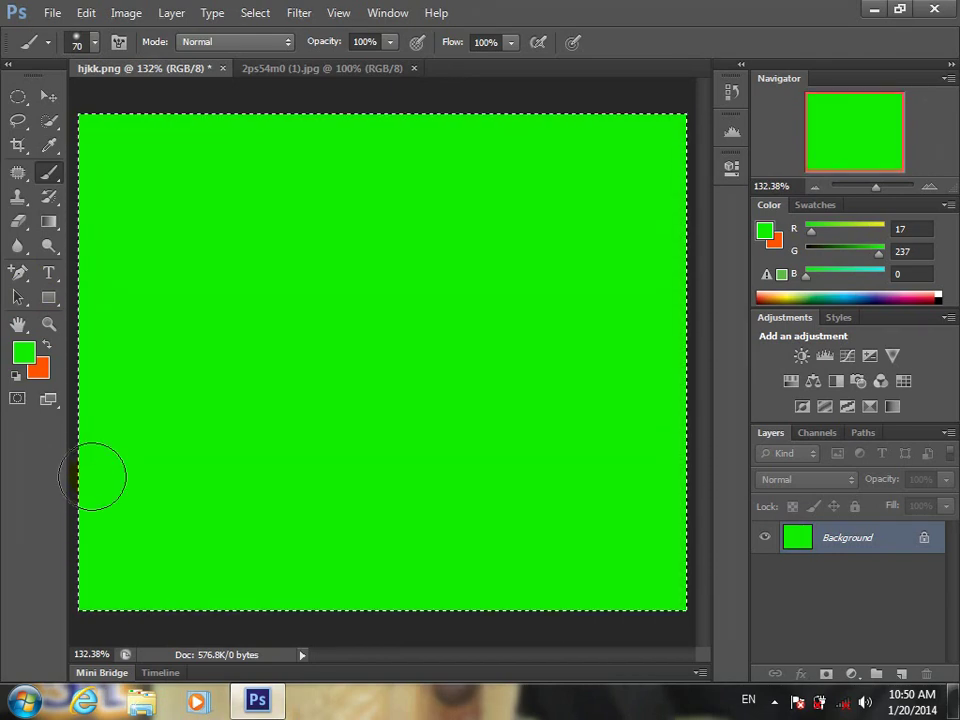
pyautogui.hotkey('ctrl', 'BackSpace')
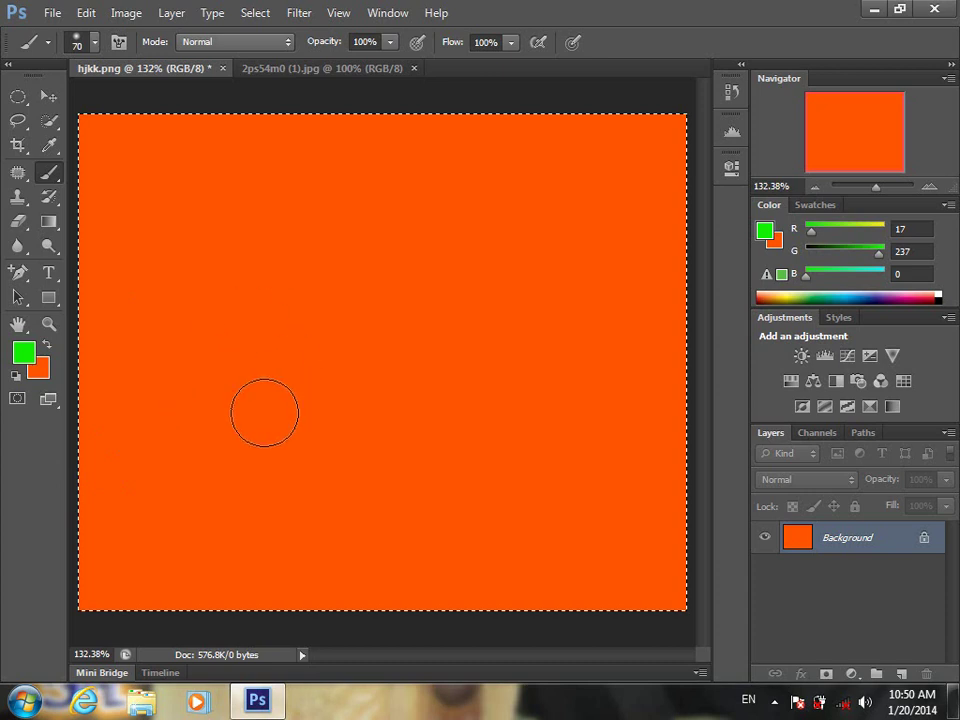
pyautogui.hotkey('ctrl', 'z')
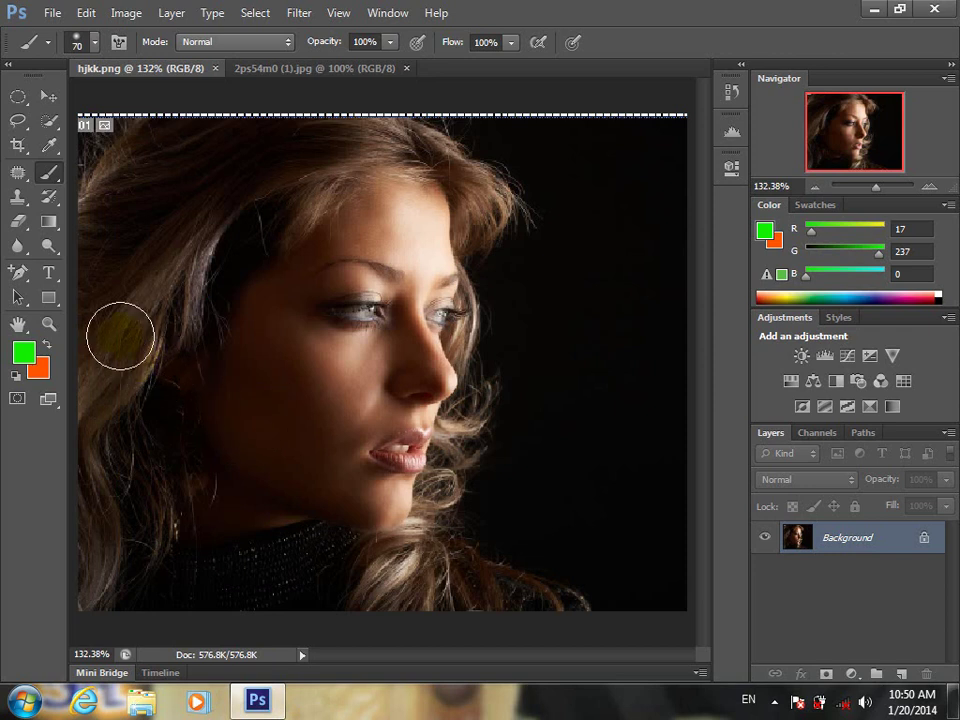
# Step: Swap the foreground and background colors repeatedly, ending with orange as foreground and green as background
pyautogui.click(42, 345)
pyautogui.click(44, 345)
pyautogui.click(44, 345)
pyautogui.click(44, 345)
pyautogui.click(44, 345)
pyautogui.click(44, 345)
pyautogui.click(44, 345)
pyautogui.click(44, 345)
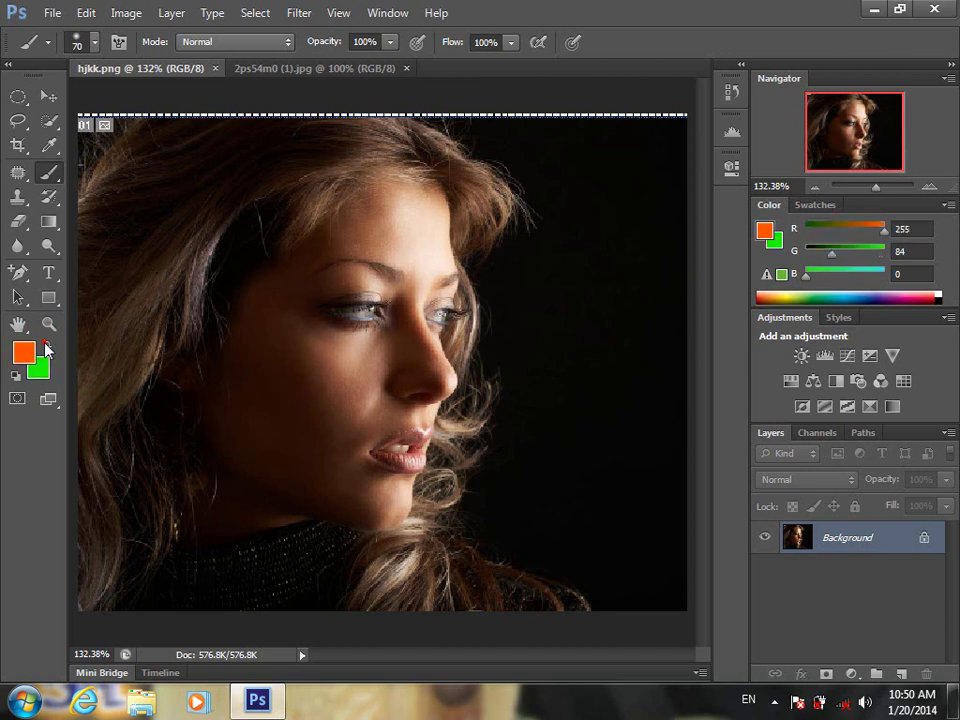
pyautogui.click(44, 345)
pyautogui.click(44, 345)
pyautogui.click(44, 345)
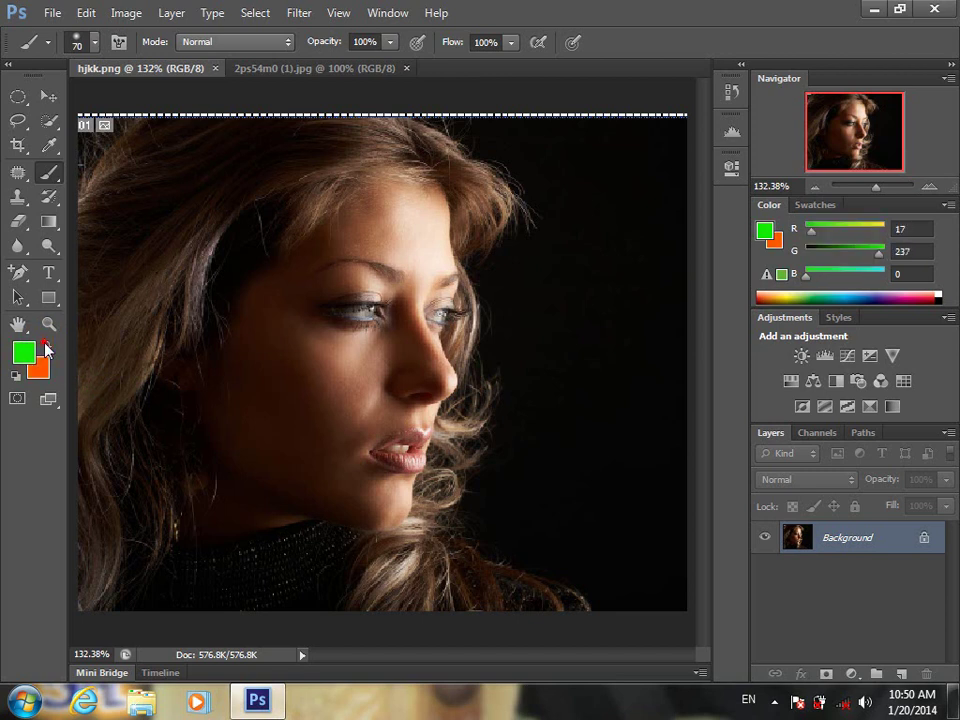
pyautogui.click(44, 345)
pyautogui.click(44, 345)
pyautogui.click(44, 345)
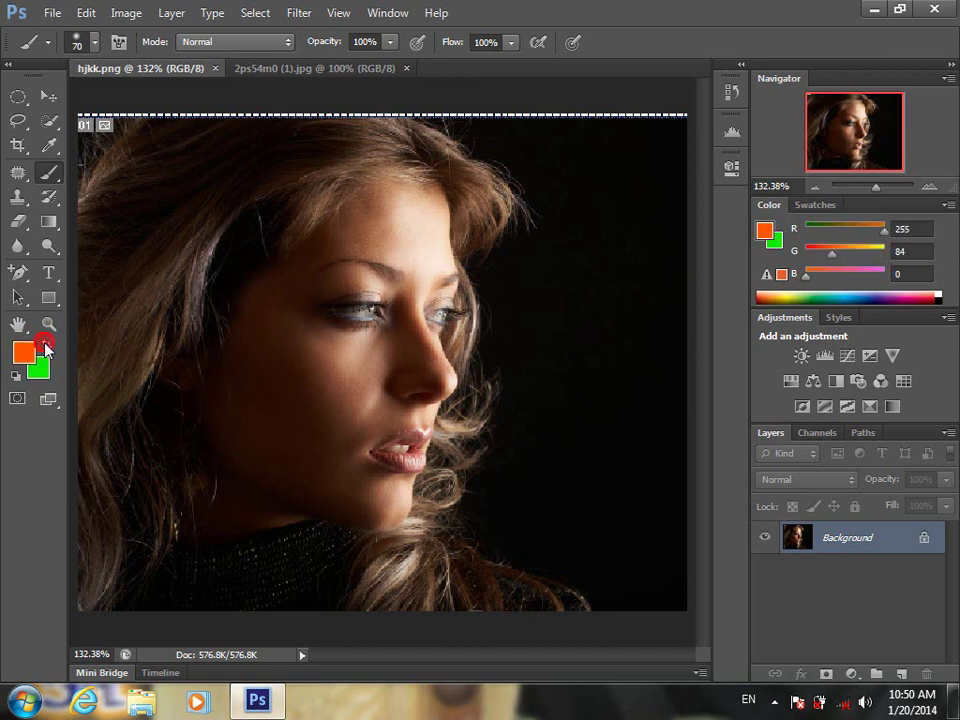
# Step: Paint a vertical orange Brush stroke beside the face and erase a green strip next to it with the Eraser tool
pyautogui.moveTo(279, 260); pyautogui.dragTo(268, 468)
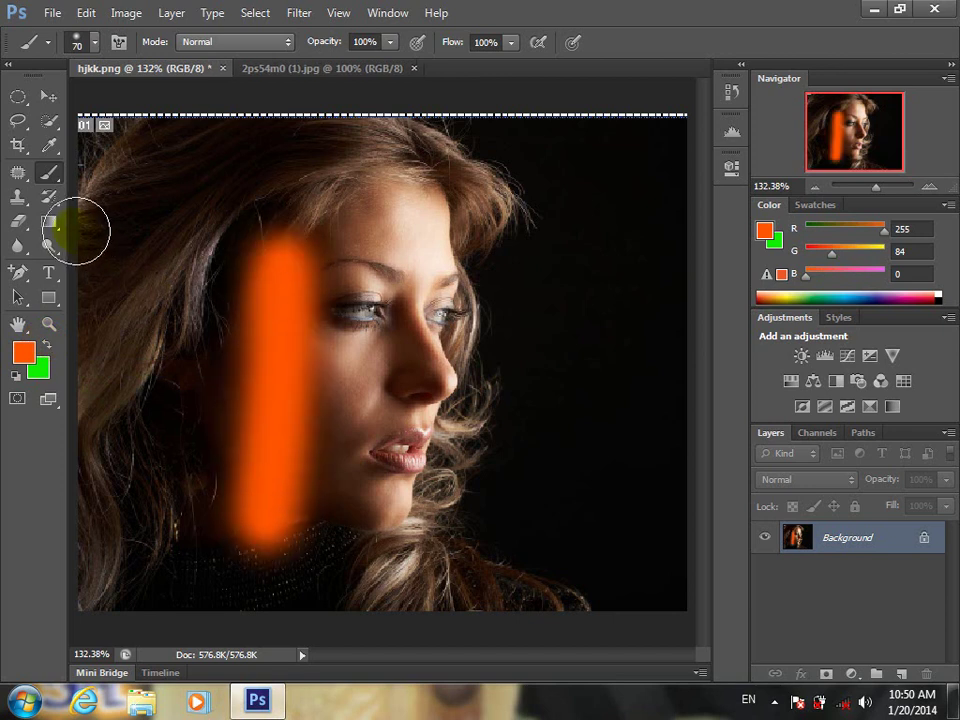
pyautogui.click(18, 218)
pyautogui.moveTo(381, 307); pyautogui.dragTo(340, 540)
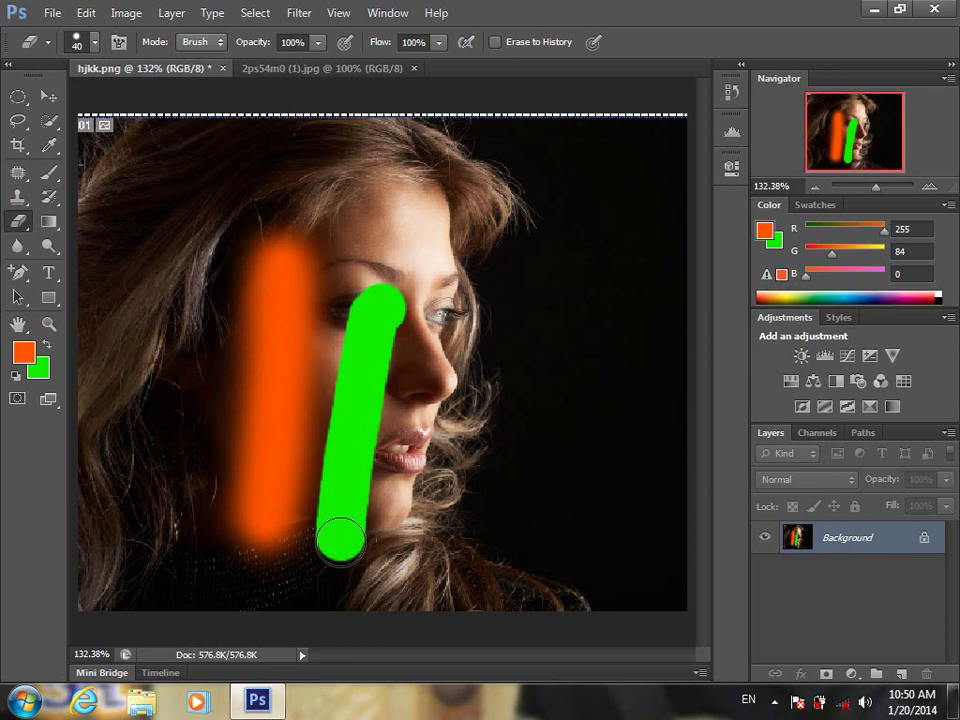
# Step: Revert the image to the original photo and reset the foreground and background colors to default black and white
pyautogui.press('F12')
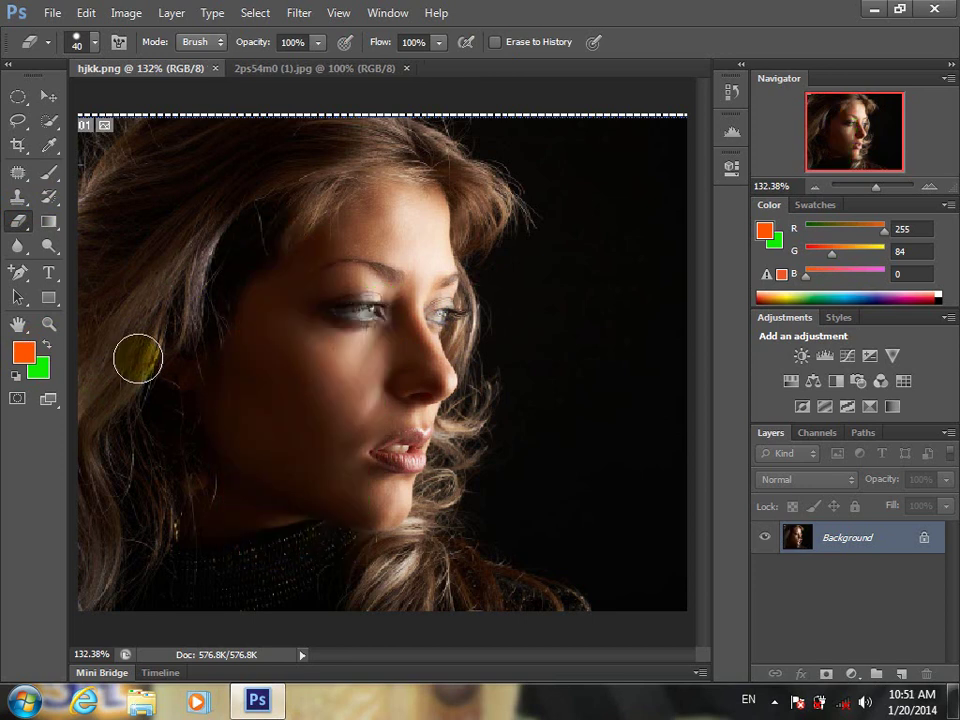
pyautogui.click(16, 382)
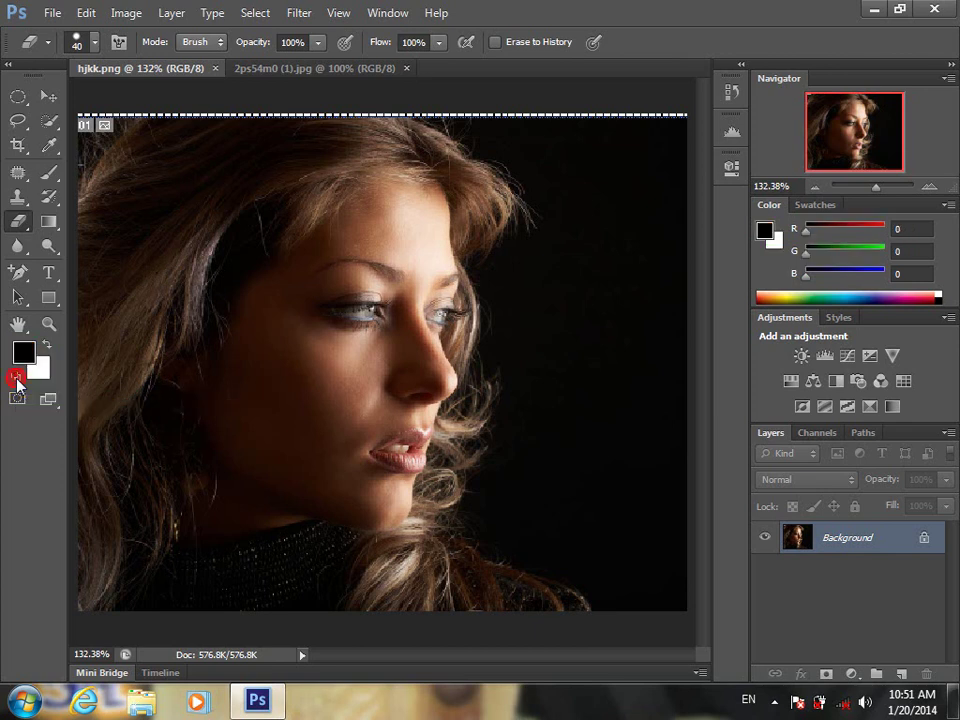
# Step: Erase a slanted white strip down the woman's cheek with the Eraser tool, and undo the erasing
pyautogui.moveTo(298, 313); pyautogui.dragTo(248, 522)
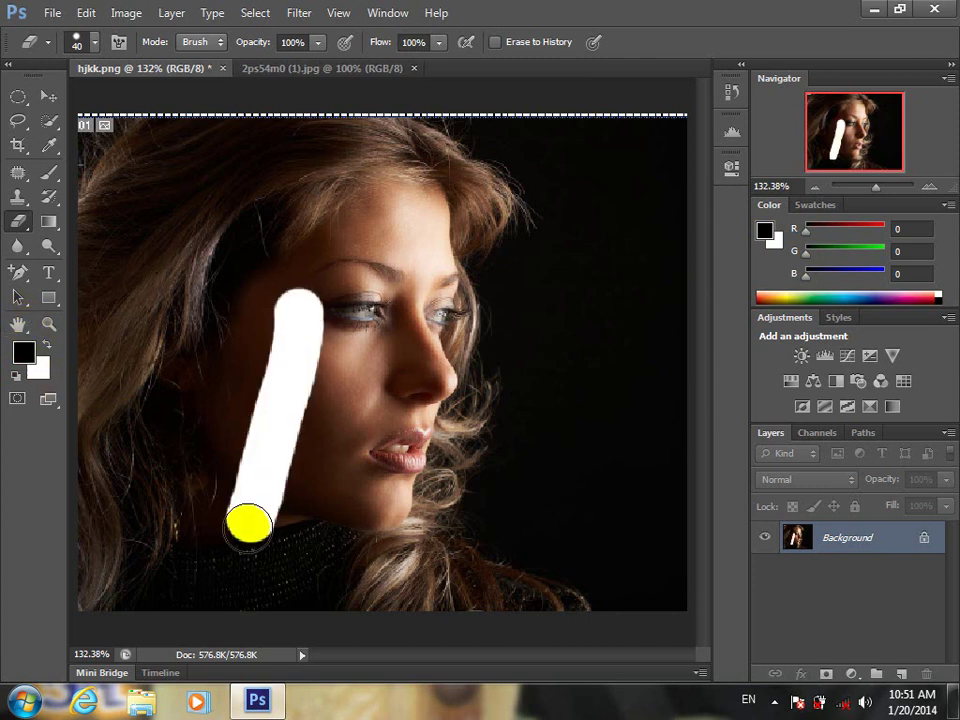
pyautogui.click(257, 443)
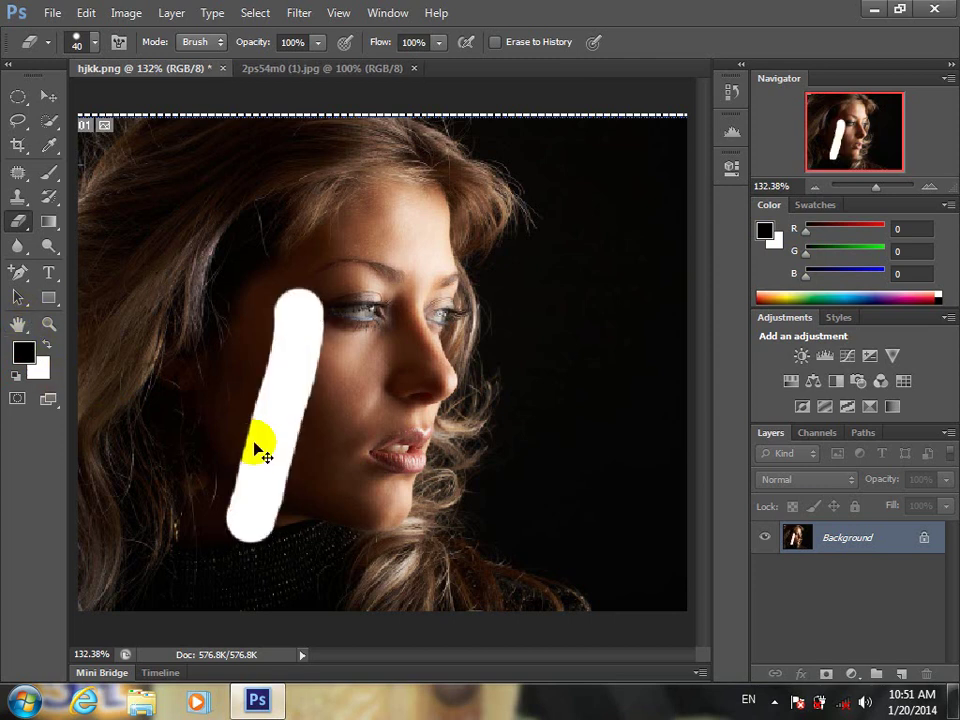
pyautogui.hotkey('ctrl', 'alt', 'z')
pyautogui.hotkey('ctrl', 'alt', 'z')
# Step: Set the foreground color to red (R 226, G 0, B 0), and restore the default black and white colors
pyautogui.click(22, 350)
pyautogui.moveTo(300, 208); pyautogui.dragTo(585, 193)
pyautogui.click(669, 160)
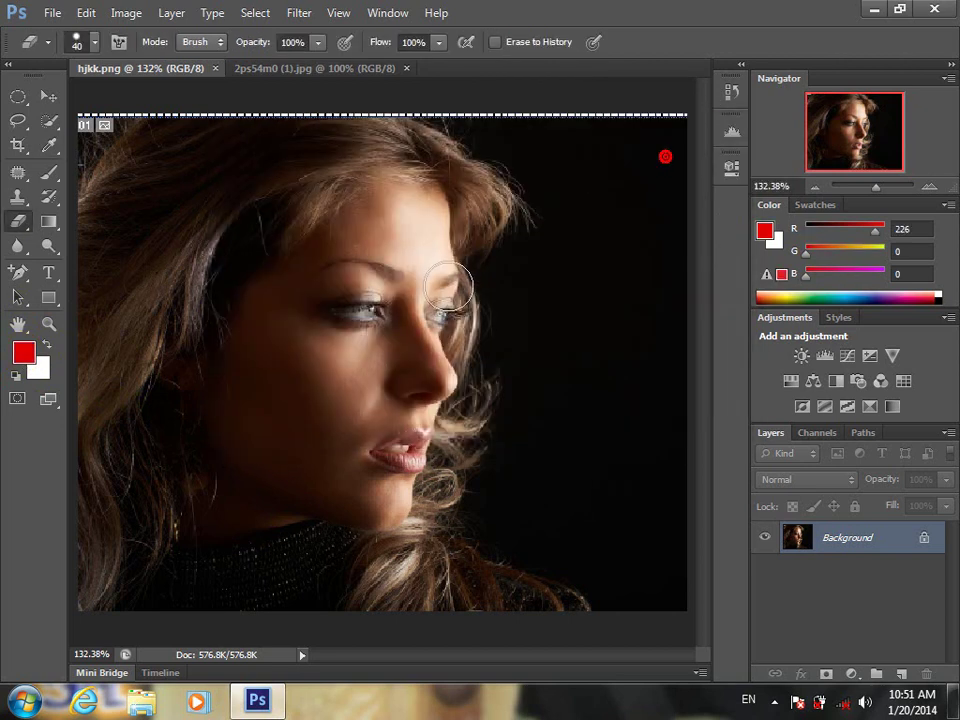
pyautogui.click(15, 374)
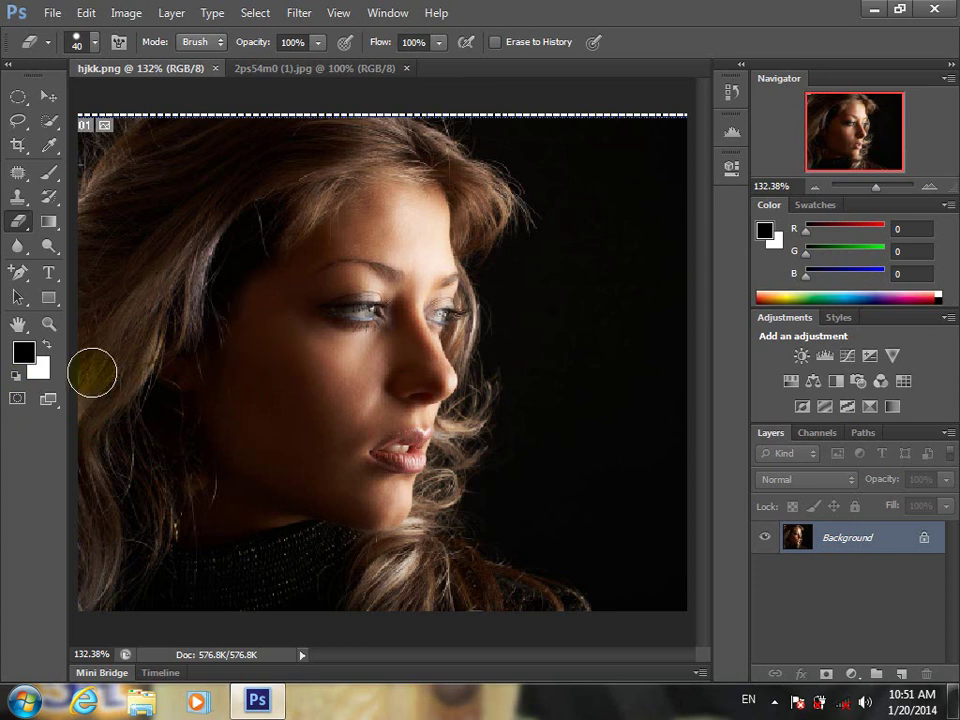
# Step: Paint over the woman's face with the Brush in Quick Mask mode, and convert the mask into a selection excluding the face
pyautogui.click(18, 399)
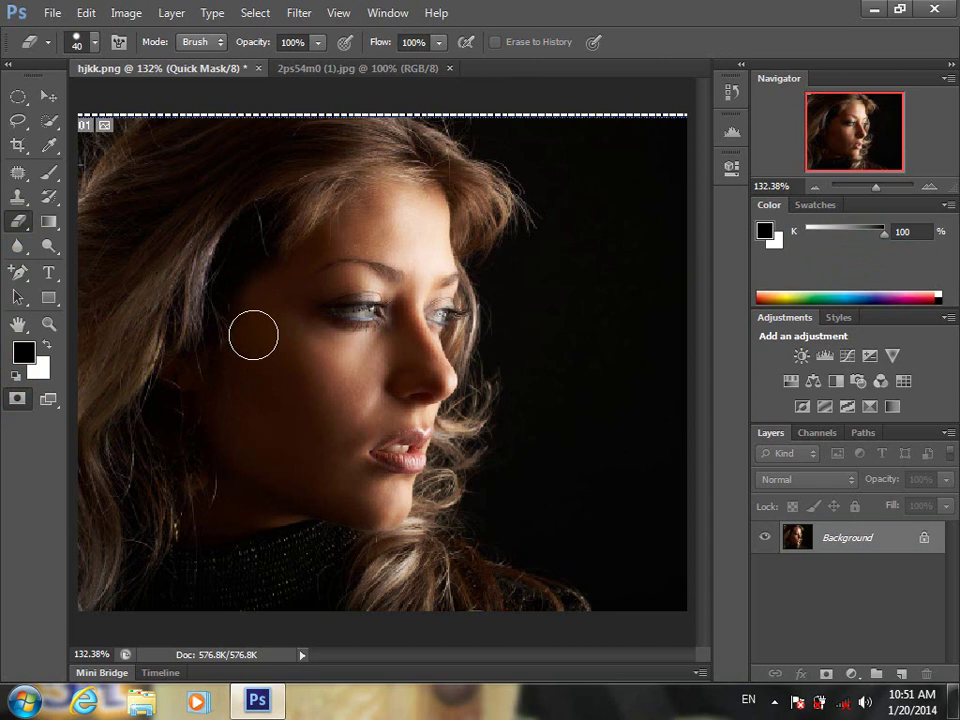
pyautogui.click(48, 175)
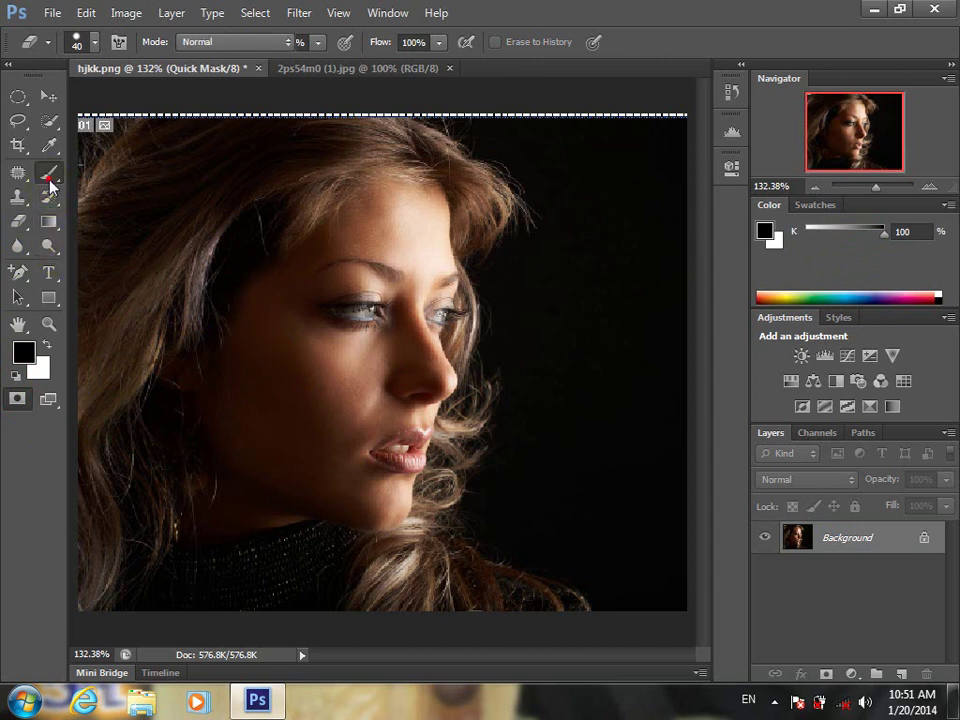
pyautogui.moveTo(400, 215)
pyautogui.mouseDown()
pyautogui.moveTo(314, 277)
pyautogui.moveTo(268, 340)
pyautogui.moveTo(281, 456)
pyautogui.moveTo(236, 497)
pyautogui.moveTo(242, 392)
pyautogui.moveTo(317, 332)
pyautogui.moveTo(336, 461)
pyautogui.moveTo(277, 493)
pyautogui.moveTo(360, 486)
pyautogui.moveTo(246, 514)
pyautogui.moveTo(361, 492)
pyautogui.moveTo(381, 465)
pyautogui.moveTo(378, 405)
pyautogui.moveTo(385, 490)
pyautogui.moveTo(410, 335)
pyautogui.moveTo(347, 336)
pyautogui.moveTo(364, 369)
pyautogui.moveTo(347, 420)
pyautogui.moveTo(403, 266)
pyautogui.moveTo(403, 225)
pyautogui.moveTo(437, 247)
pyautogui.moveTo(439, 296)
pyautogui.moveTo(463, 288)
pyautogui.moveTo(349, 456)
pyautogui.moveTo(392, 396)
pyautogui.moveTo(384, 398)
pyautogui.mouseUp()
pyautogui.click(17, 398)
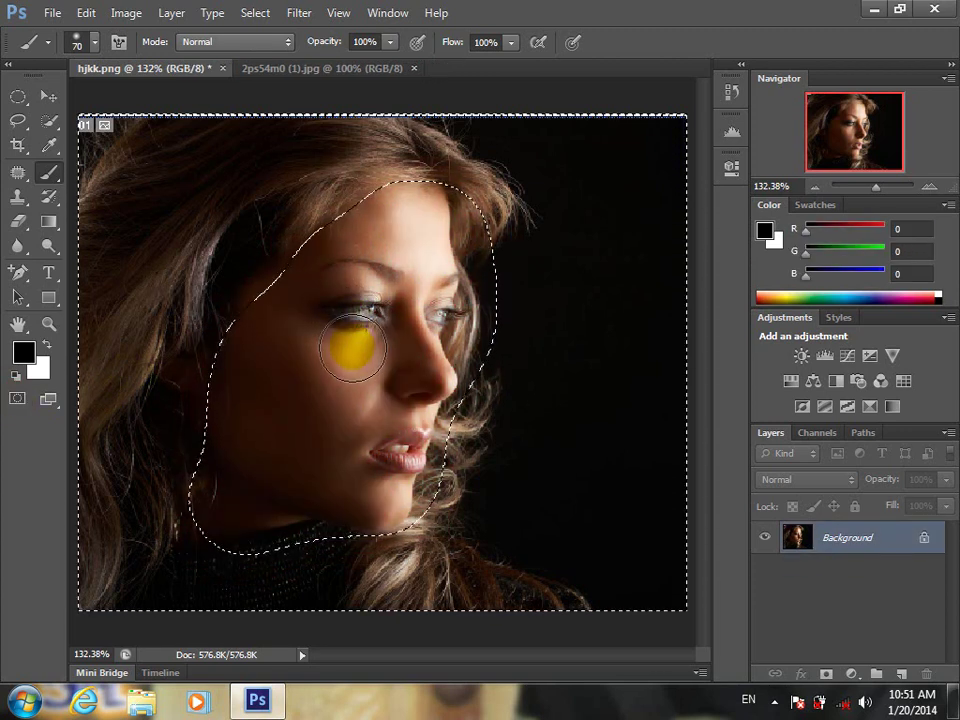
# Step: Apply Hue/Saturation with hue +68 and saturation +17 to the selected hair and surroundings, deselect, and restore the original photo
pyautogui.hotkey('ctrl', 'u')
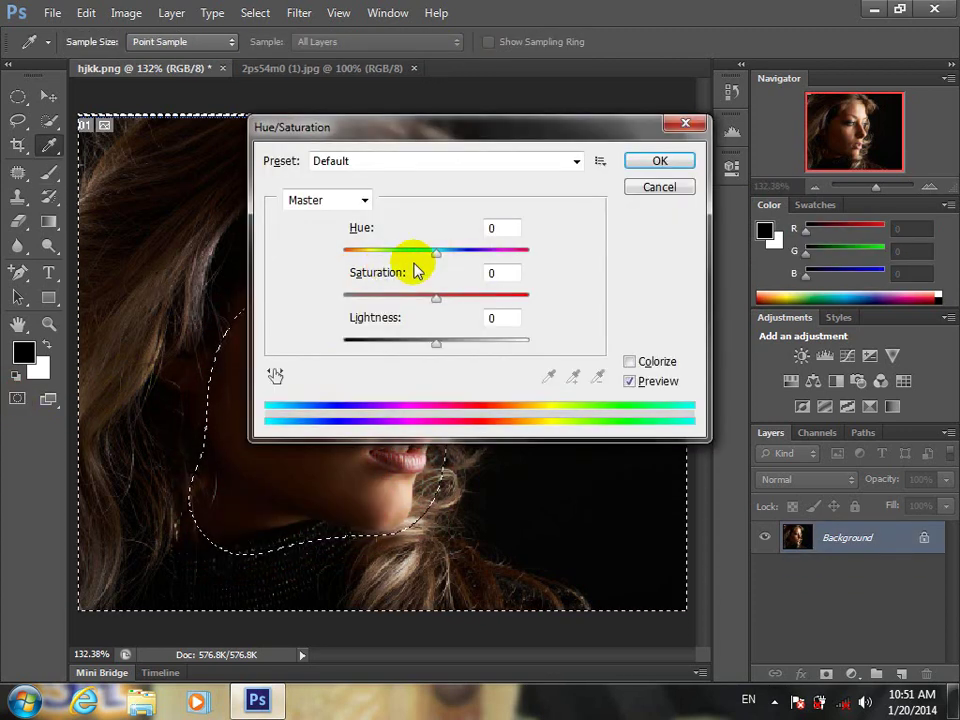
pyautogui.moveTo(461, 133); pyautogui.dragTo(590, 395)
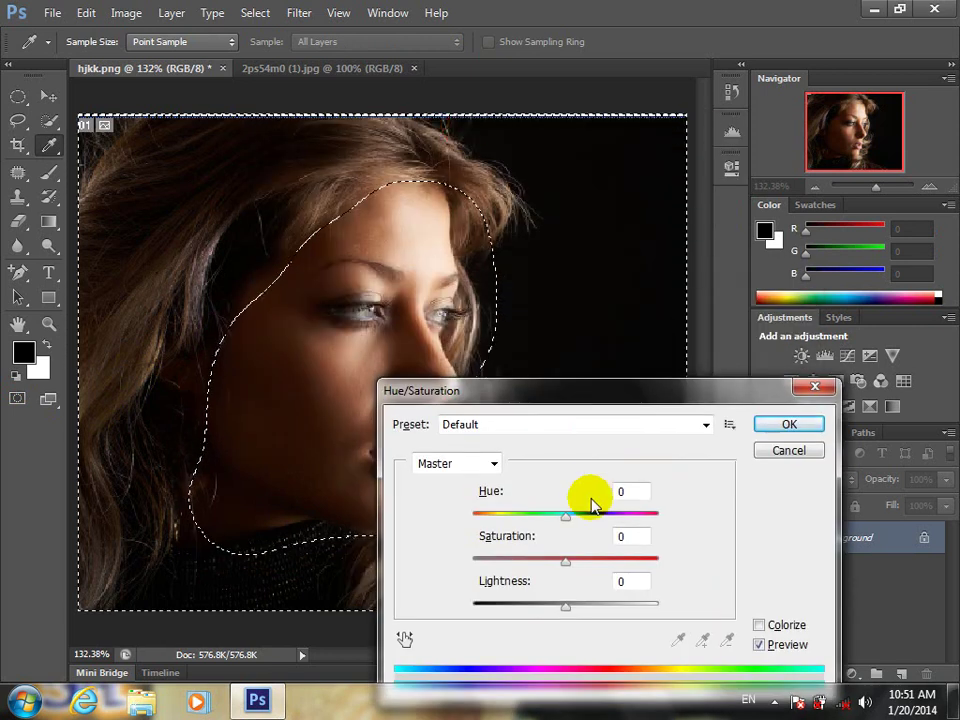
pyautogui.moveTo(566, 520); pyautogui.dragTo(603, 530)
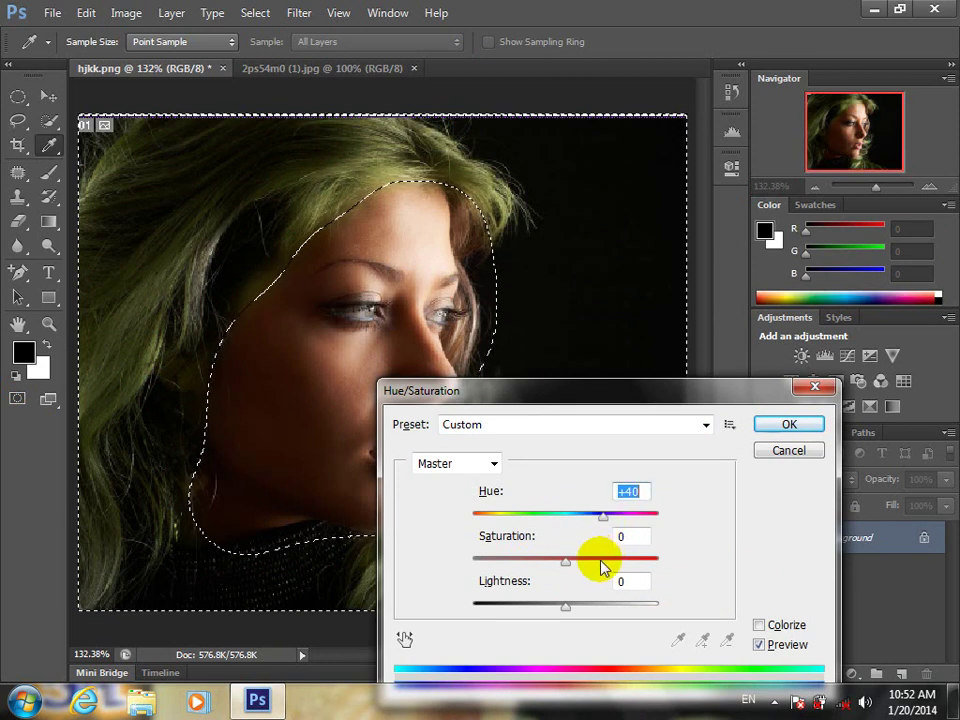
pyautogui.moveTo(570, 561); pyautogui.dragTo(577, 568)
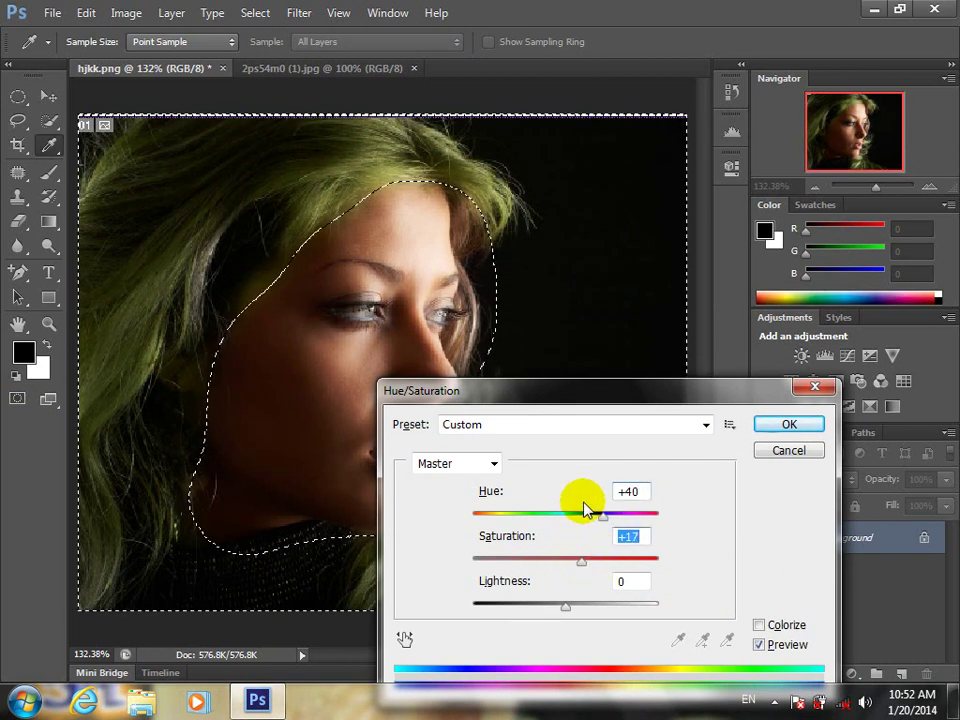
pyautogui.moveTo(603, 515); pyautogui.dragTo(618, 520)
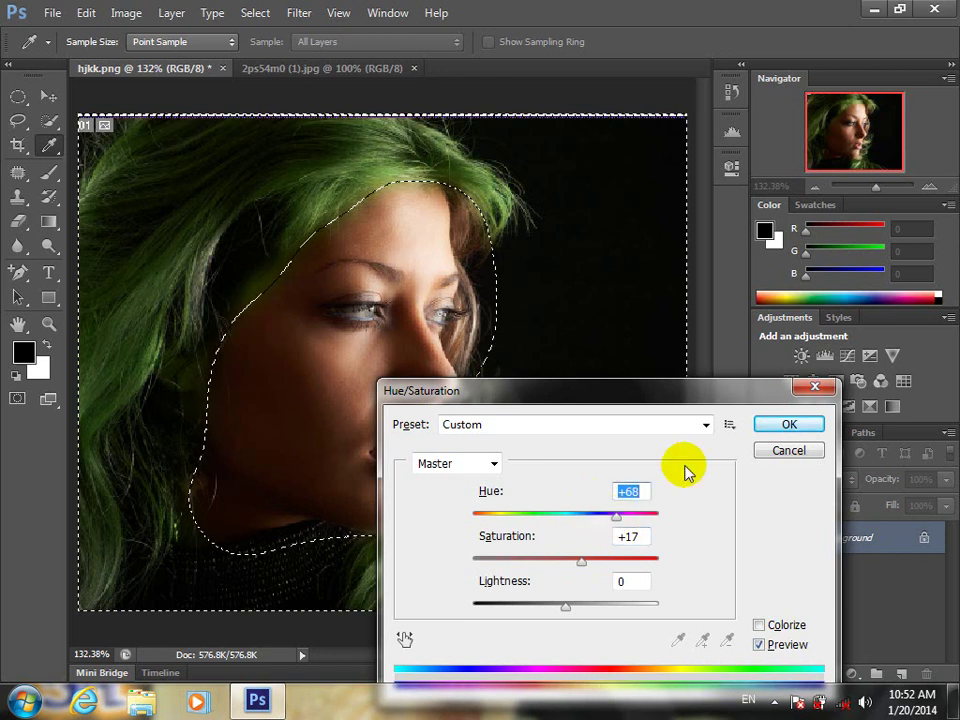
pyautogui.click(789, 424)
pyautogui.hotkey('ctrl', 'd')
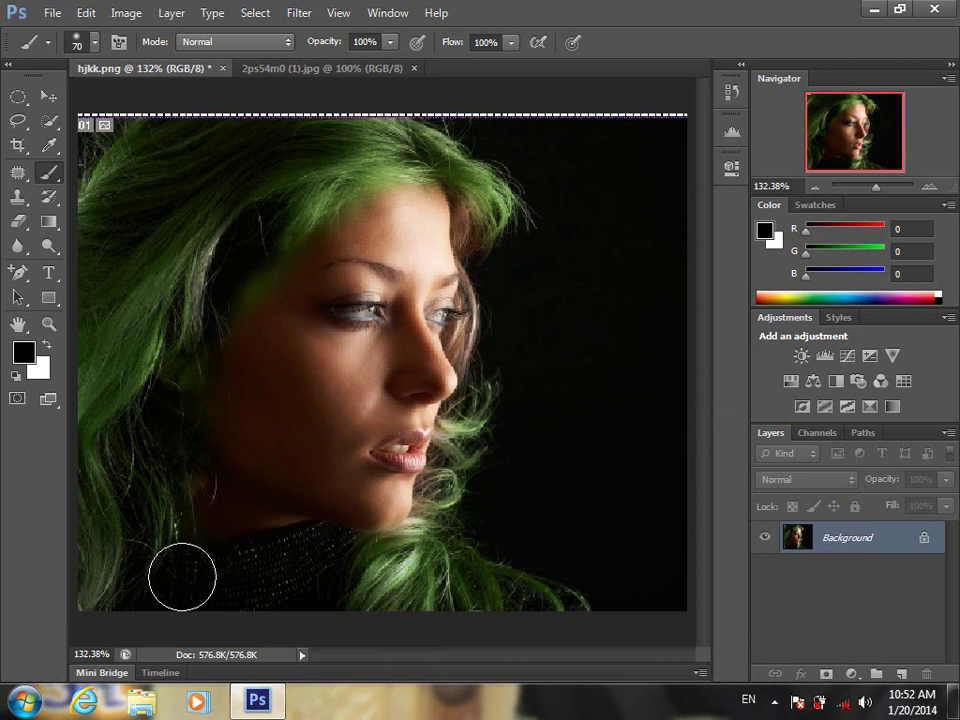
pyautogui.hotkey('ctrl', 'z')
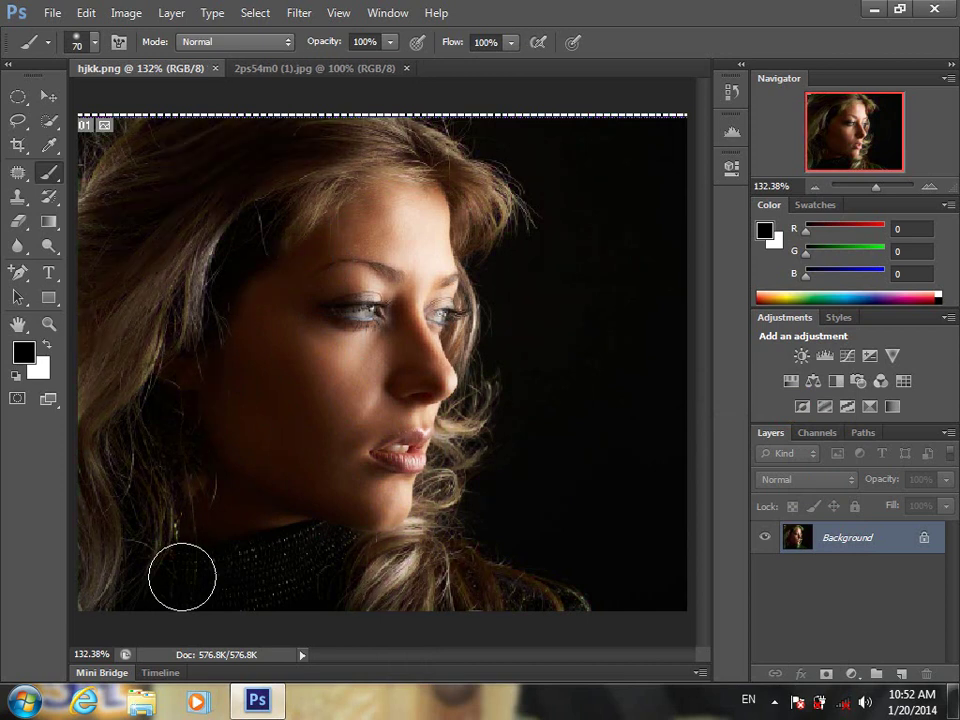
# Step: Mask the entire face again with Brush strokes in Quick Mask mode, and turn everything outside it into a selection
pyautogui.click(18, 399)
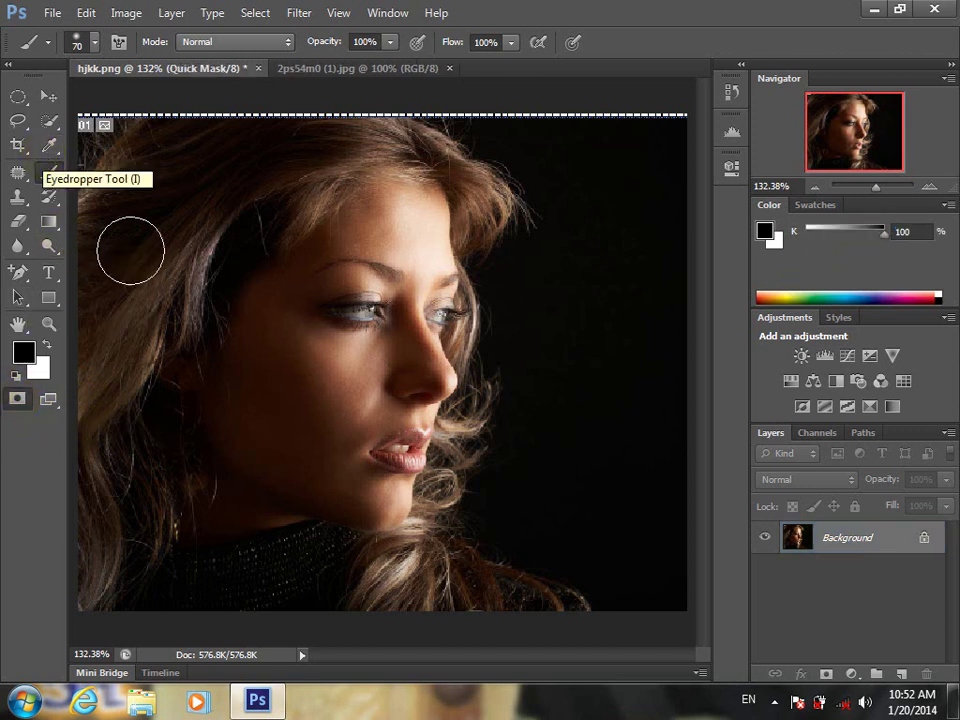
pyautogui.click(396, 232)
pyautogui.moveTo(407, 214)
pyautogui.mouseDown()
pyautogui.moveTo(335, 237)
pyautogui.moveTo(380, 206)
pyautogui.moveTo(416, 202)
pyautogui.moveTo(366, 215)
pyautogui.moveTo(310, 296)
pyautogui.moveTo(272, 296)
pyautogui.moveTo(246, 373)
pyautogui.moveTo(254, 333)
pyautogui.moveTo(255, 466)
pyautogui.moveTo(236, 521)
pyautogui.moveTo(323, 371)
pyautogui.moveTo(329, 334)
pyautogui.moveTo(329, 420)
pyautogui.moveTo(363, 289)
pyautogui.moveTo(360, 428)
pyautogui.moveTo(349, 343)
pyautogui.mouseUp()
pyautogui.moveTo(418, 311); pyautogui.dragTo(419, 263)
pyautogui.moveTo(420, 309)
pyautogui.mouseDown()
pyautogui.moveTo(424, 262)
pyautogui.moveTo(441, 271)
pyautogui.moveTo(440, 302)
pyautogui.moveTo(424, 246)
pyautogui.moveTo(436, 332)
pyautogui.moveTo(433, 430)
pyautogui.moveTo(377, 496)
pyautogui.moveTo(395, 431)
pyautogui.moveTo(388, 483)
pyautogui.moveTo(360, 392)
pyautogui.moveTo(391, 446)
pyautogui.moveTo(354, 426)
pyautogui.moveTo(347, 404)
pyautogui.moveTo(413, 459)
pyautogui.moveTo(411, 478)
pyautogui.moveTo(400, 410)
pyautogui.mouseUp()
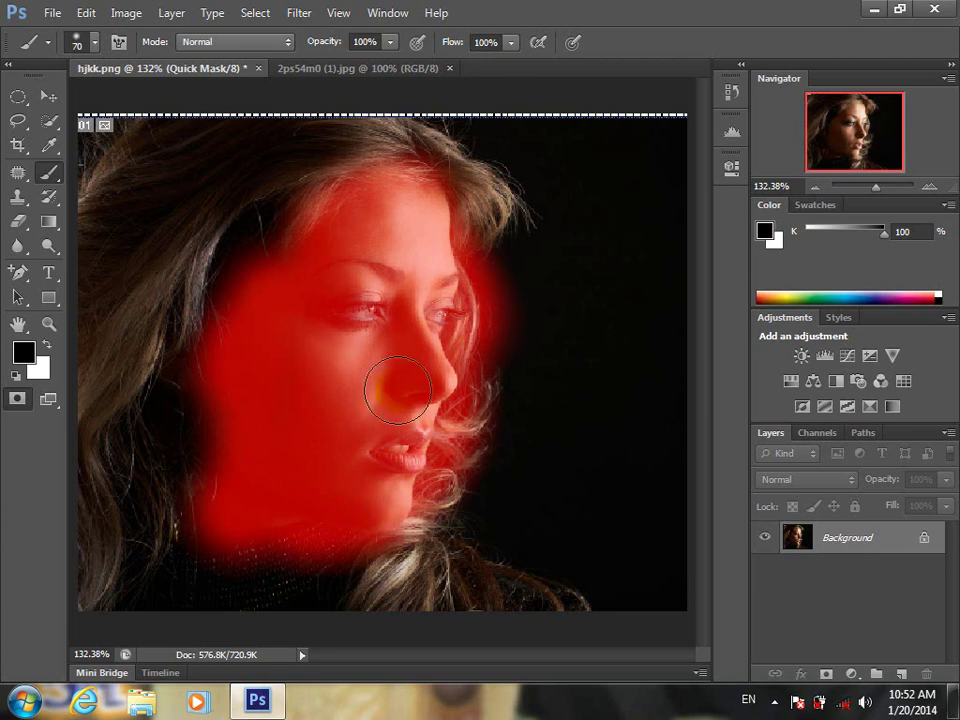
pyautogui.click(16, 399)
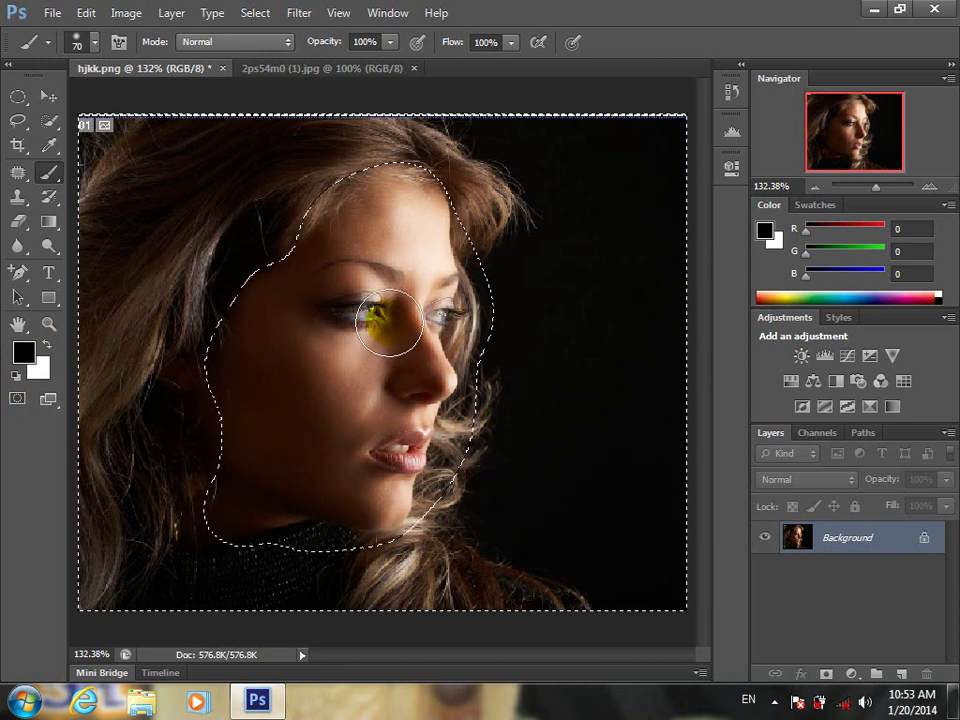
# Step: Turn the hair green by applying Hue/Saturation with hue +68 to the selection, and deselect
pyautogui.hotkey('ctrl', 'u')
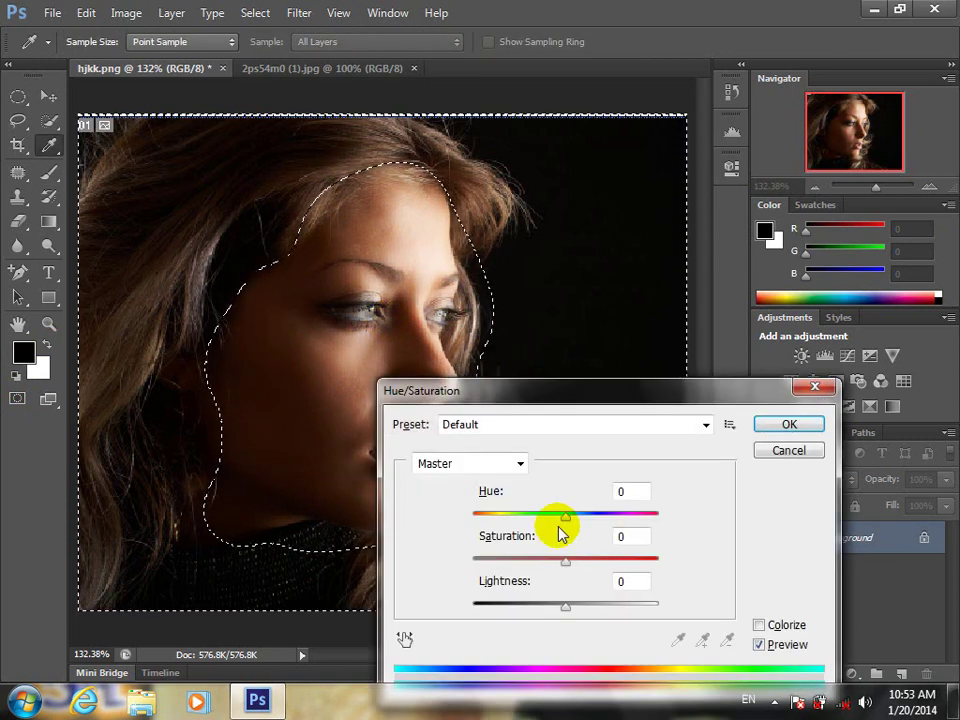
pyautogui.moveTo(575, 524); pyautogui.dragTo(618, 521)
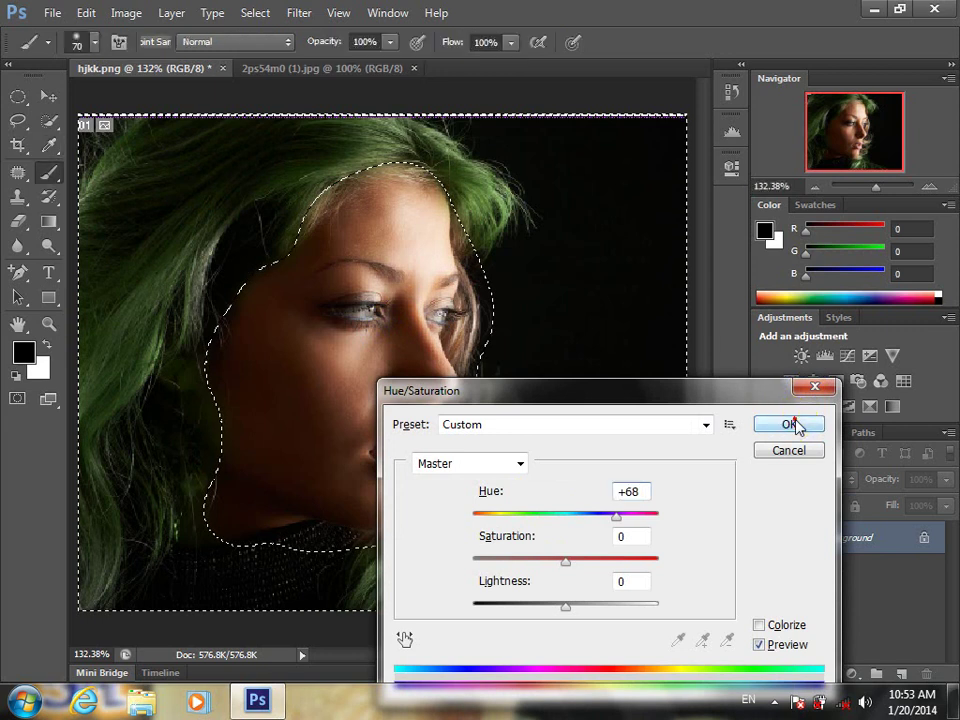
pyautogui.click(789, 424)
pyautogui.hotkey('ctrl', 'd')
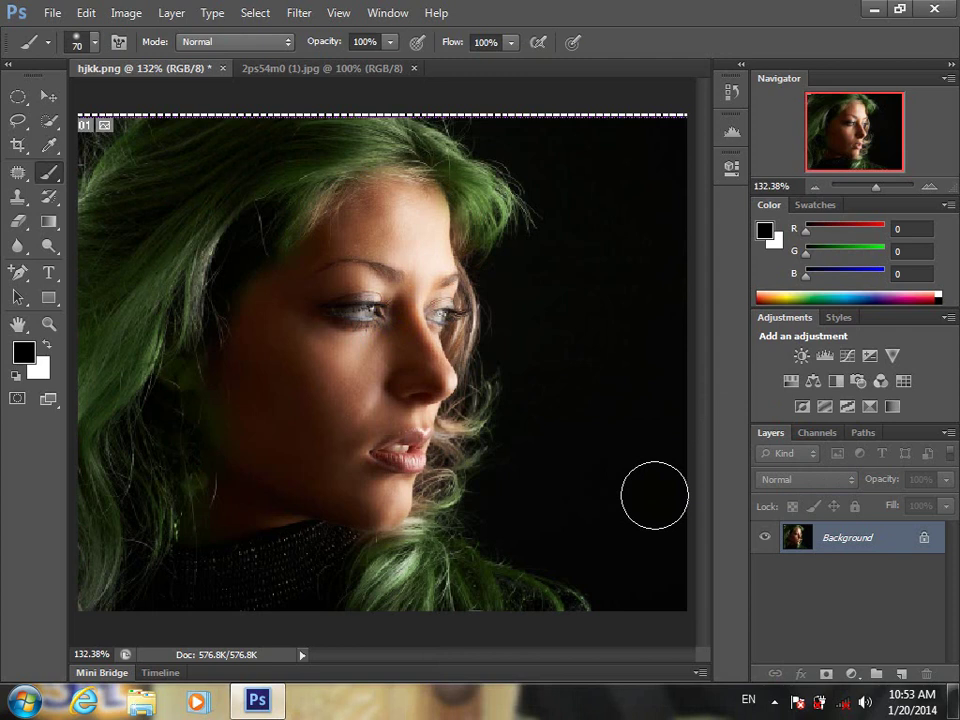
# Step: Activate the Type tool and look through its horizontal, vertical and type mask variants
pyautogui.click(50, 273)
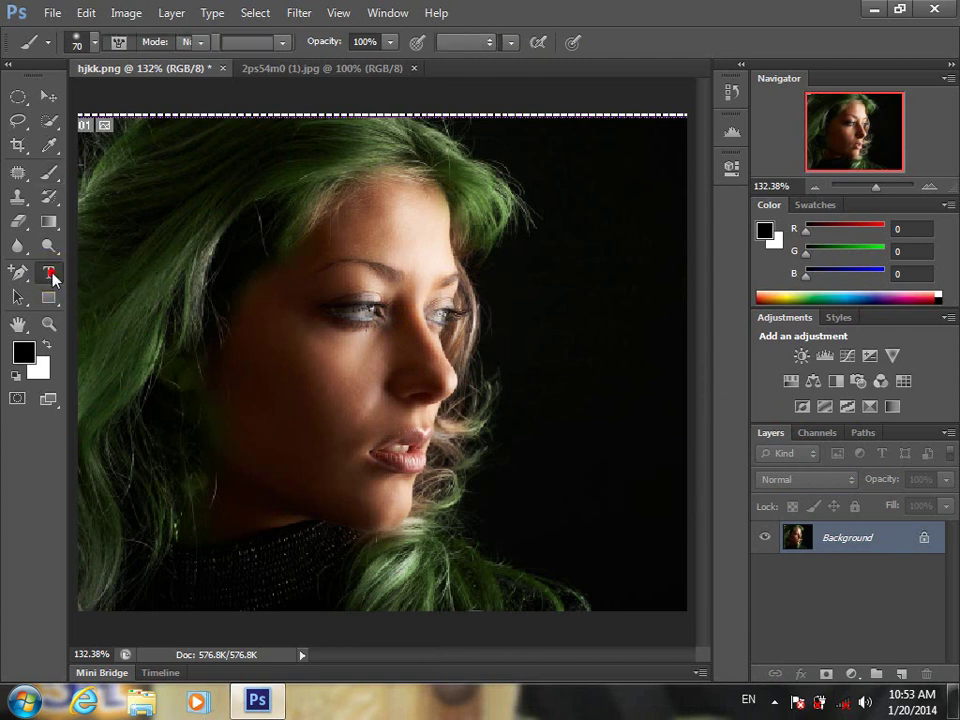
pyautogui.click(54, 279)
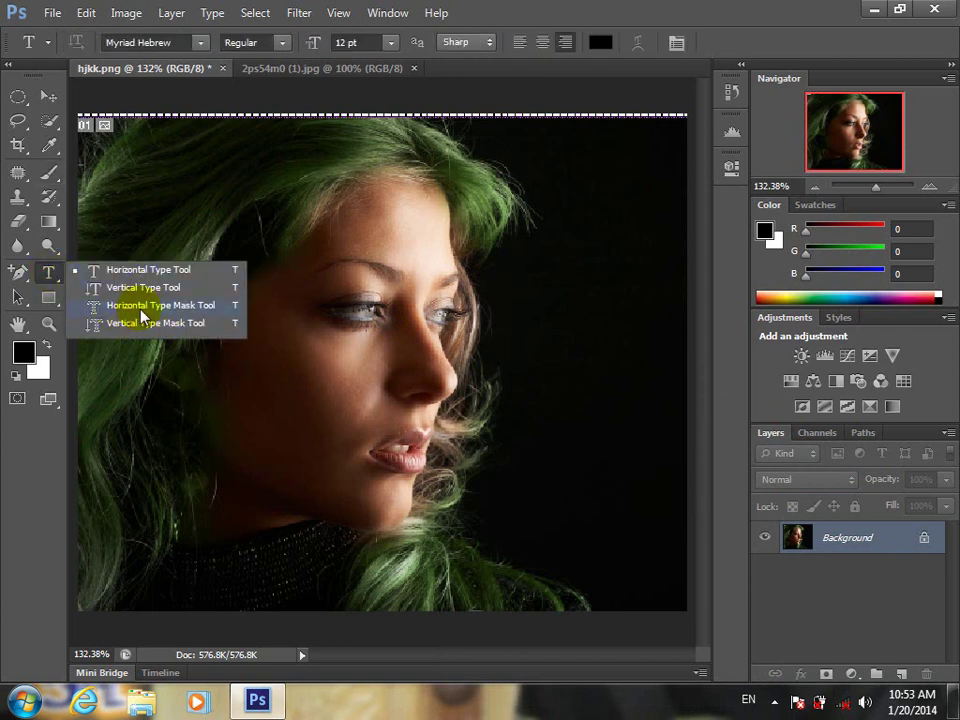
pyautogui.click(210, 308)
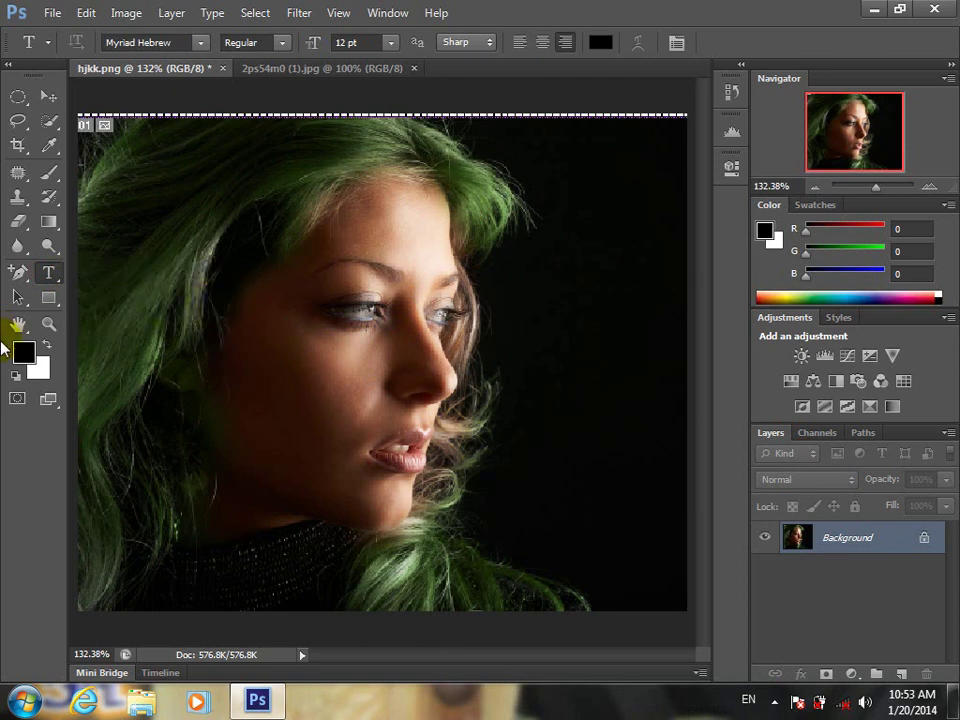
# Step: Switch to Full Screen Mode With Menu Bar and on to Full Screen Mode, suppressing its notice for future use
pyautogui.click(48, 401)
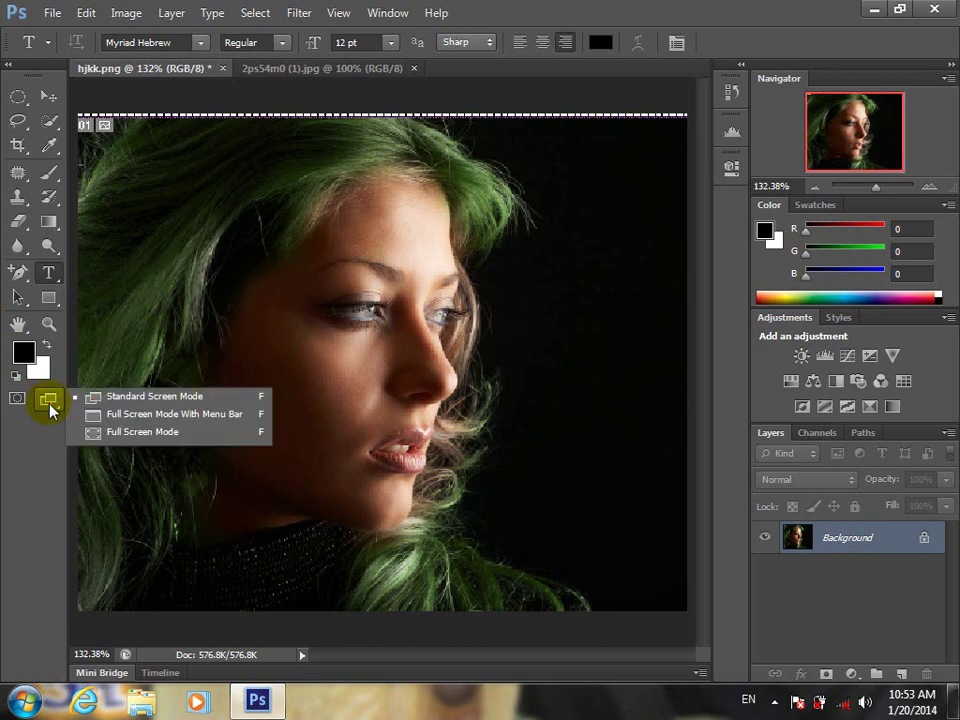
pyautogui.click(152, 422)
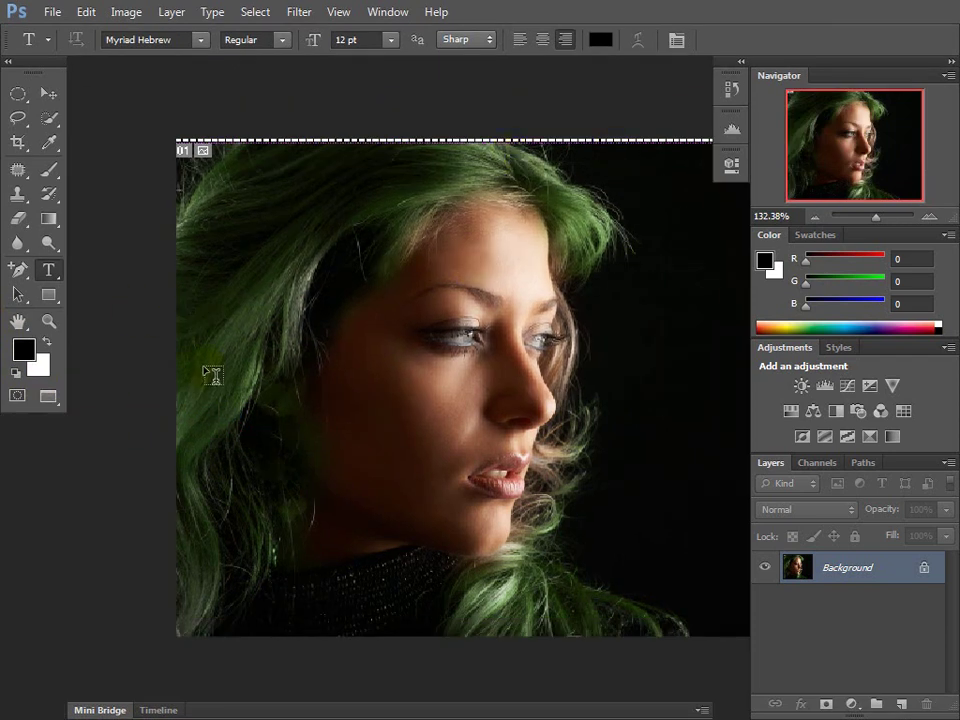
pyautogui.click(47, 397)
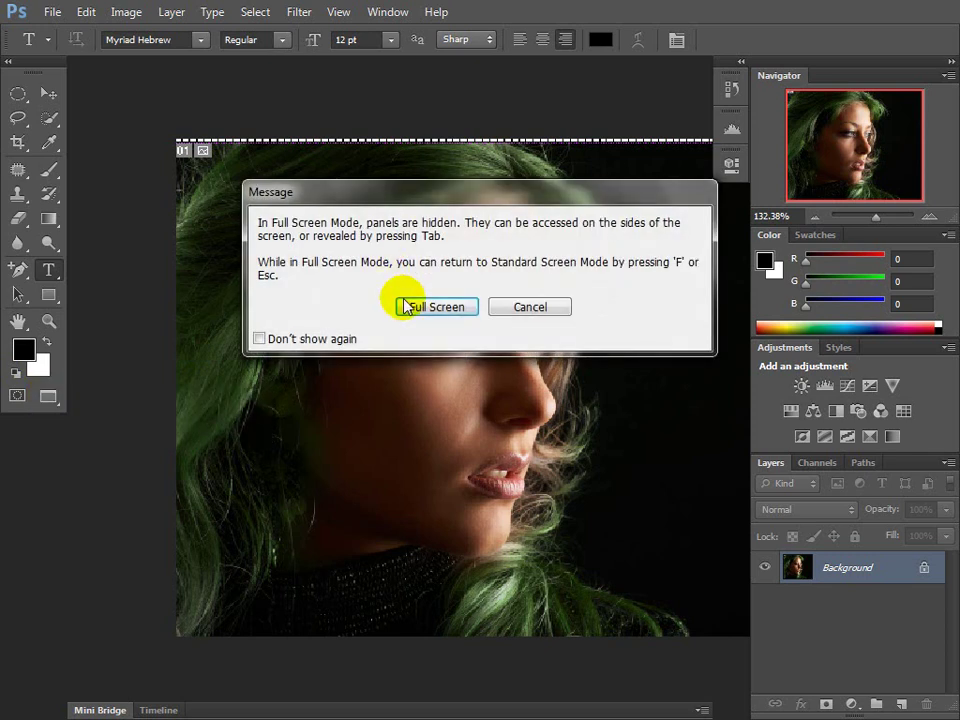
pyautogui.click(285, 337)
pyautogui.click(416, 310)
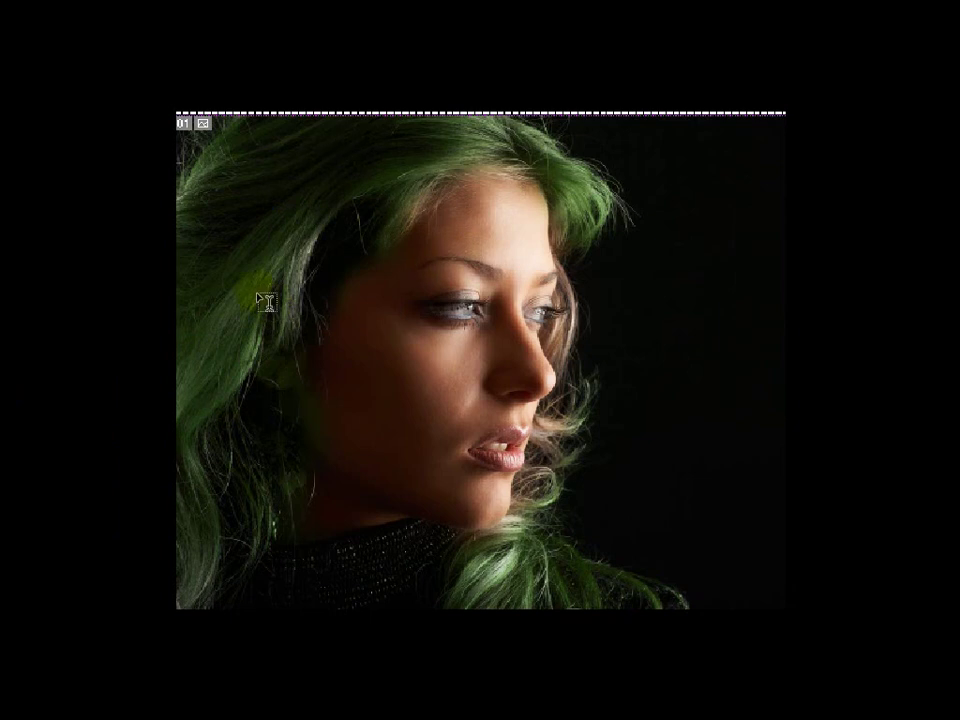
# Step: Cycle repeatedly through the standard, full screen with menu bar and full screen modes, ending in Standard Screen Mode
pyautogui.press('f')
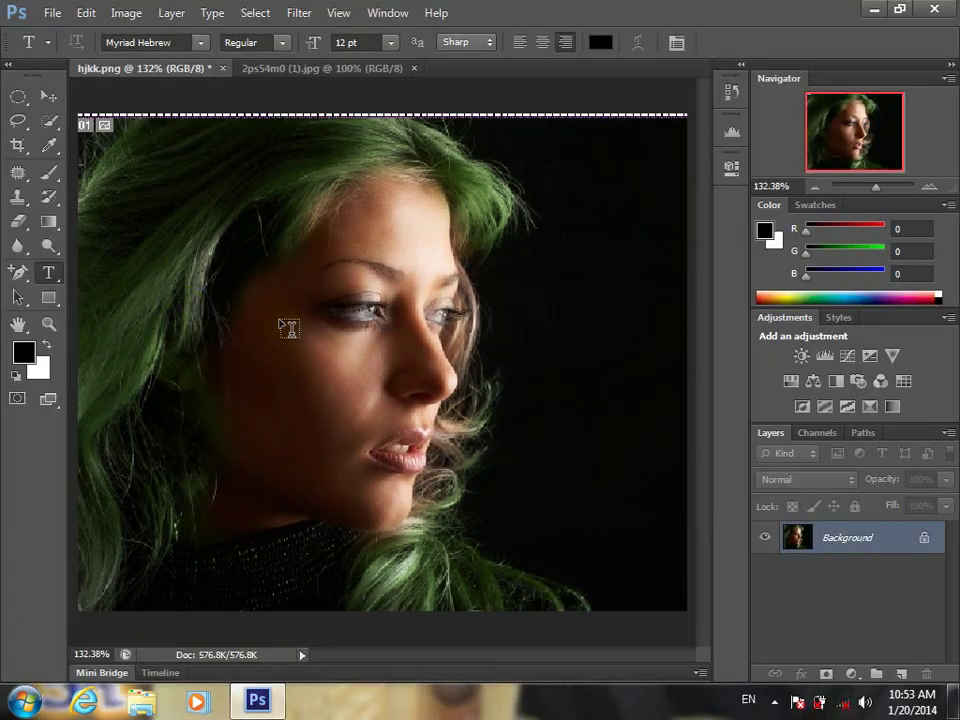
pyautogui.press('f')
pyautogui.press('f')
pyautogui.press('f')
pyautogui.press('f')
pyautogui.press('f')
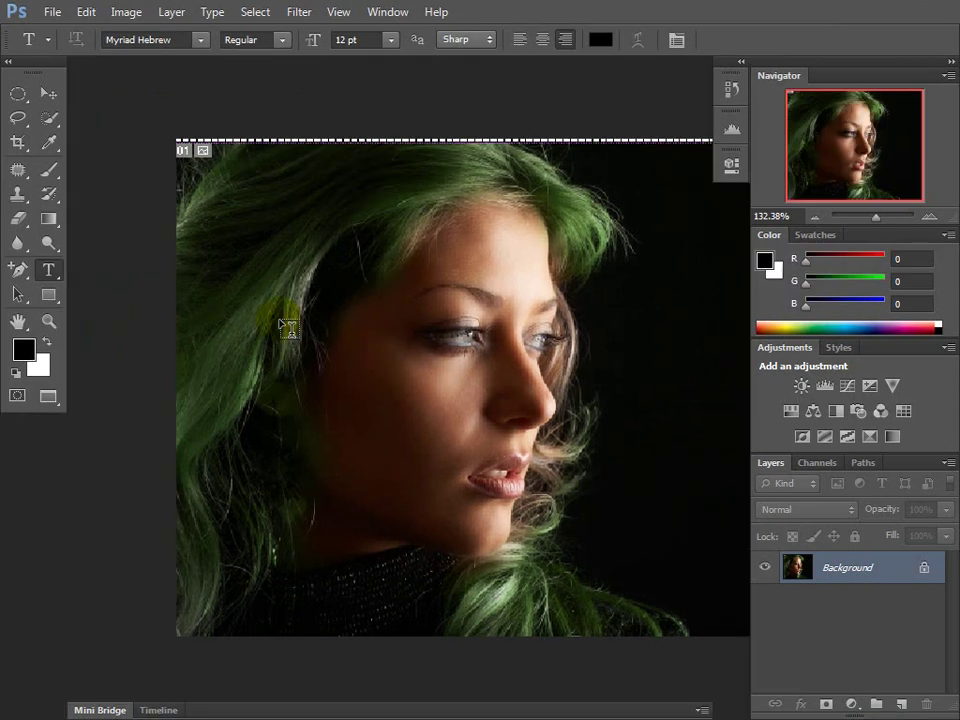
pyautogui.press('f')
pyautogui.press('f')
pyautogui.press('f')
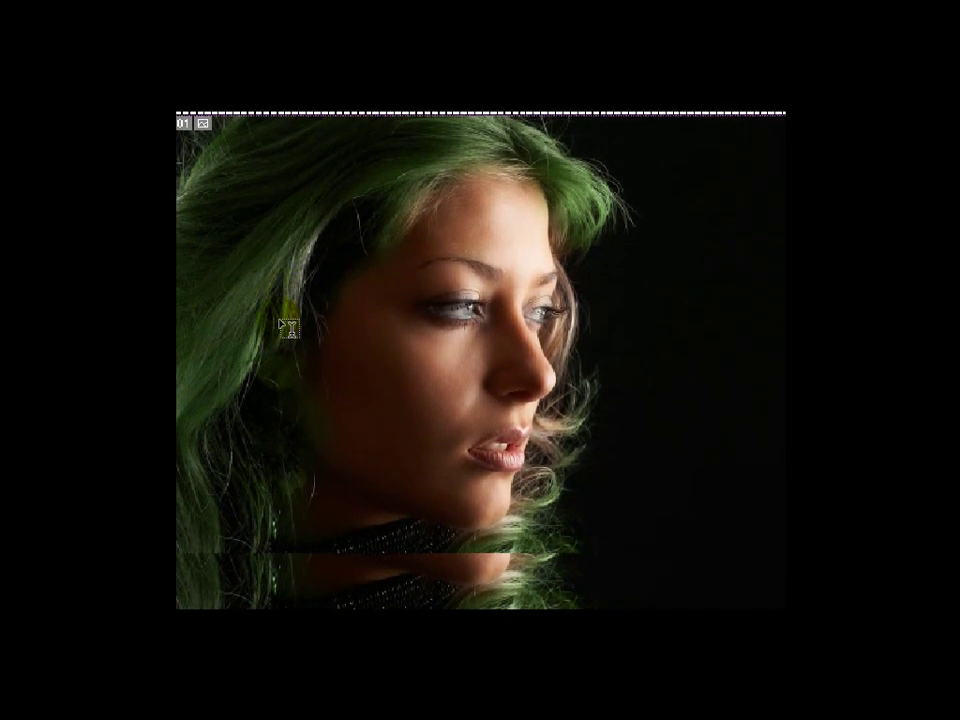
pyautogui.press('f')
pyautogui.press('f')
pyautogui.press('f')
pyautogui.press('f')
pyautogui.press('f')
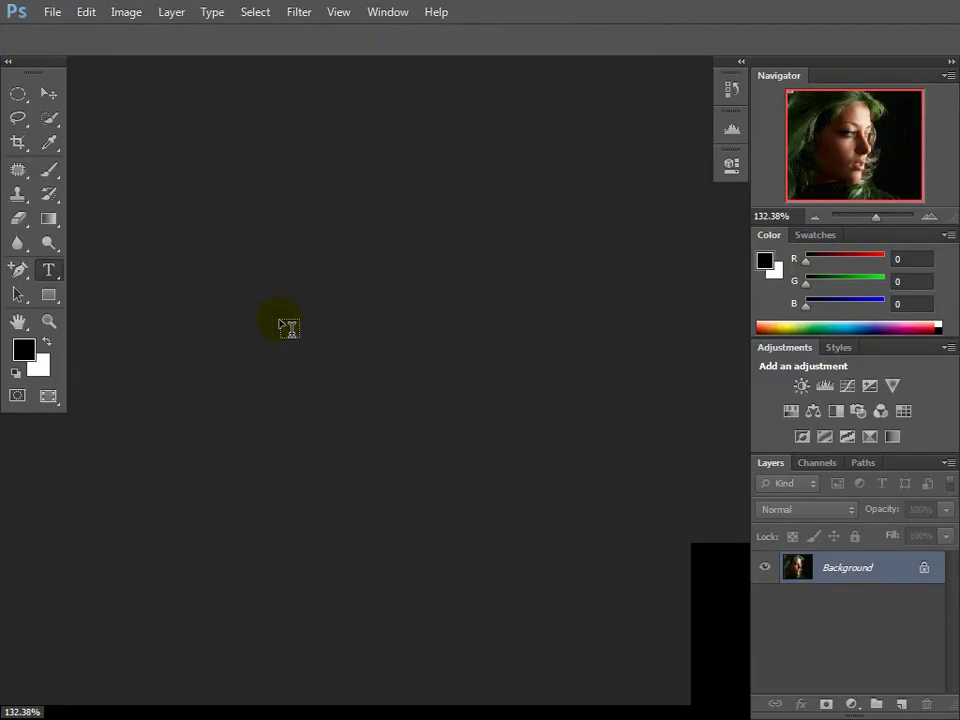
pyautogui.press('Tab')
pyautogui.press('Tab')
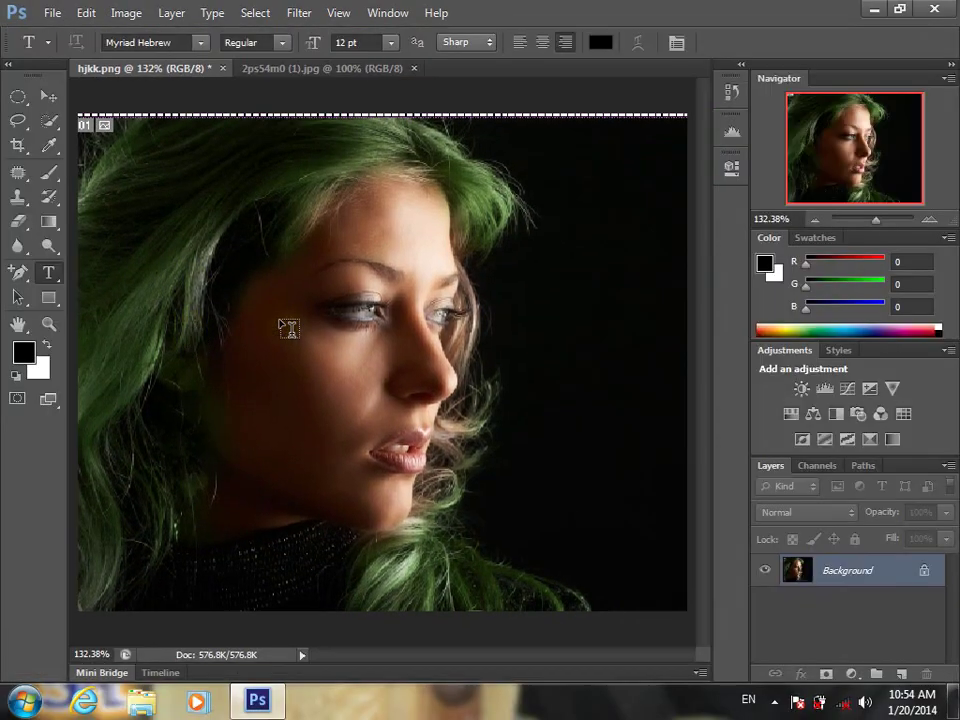
pyautogui.press('f')
pyautogui.press('f')
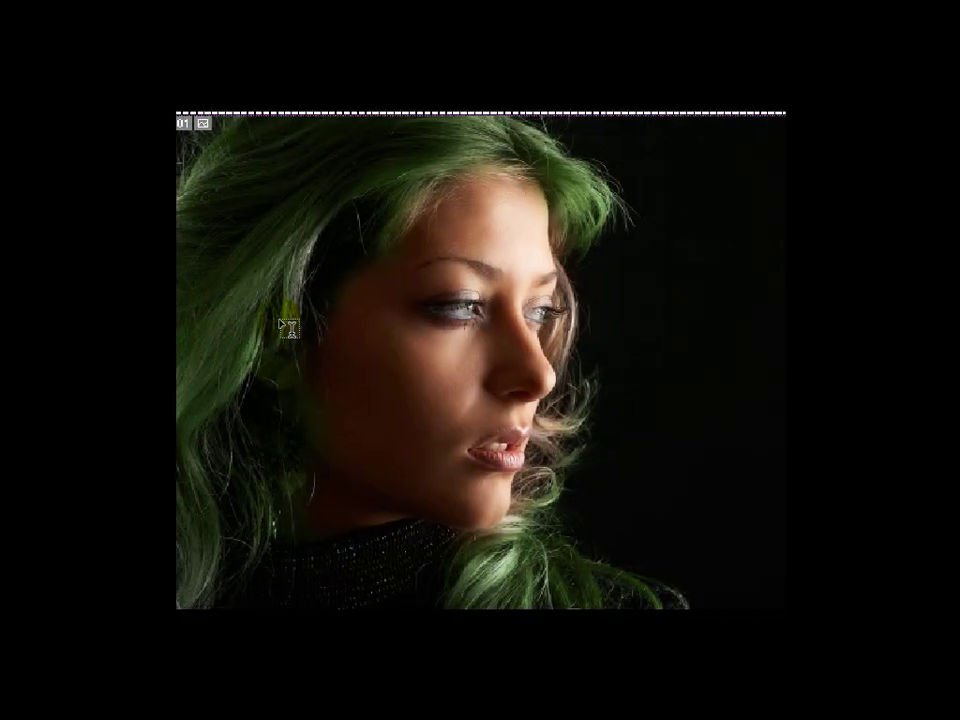
pyautogui.press('f')
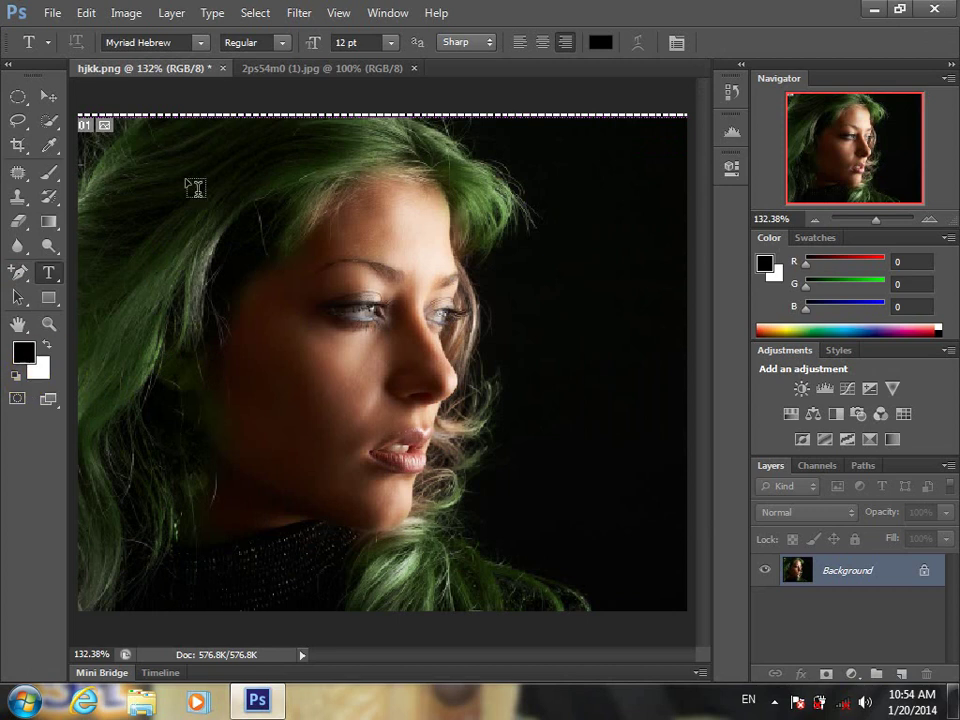
# Step: Close both open images, discarding the changes to hjkk.png
pyautogui.click(414, 69)
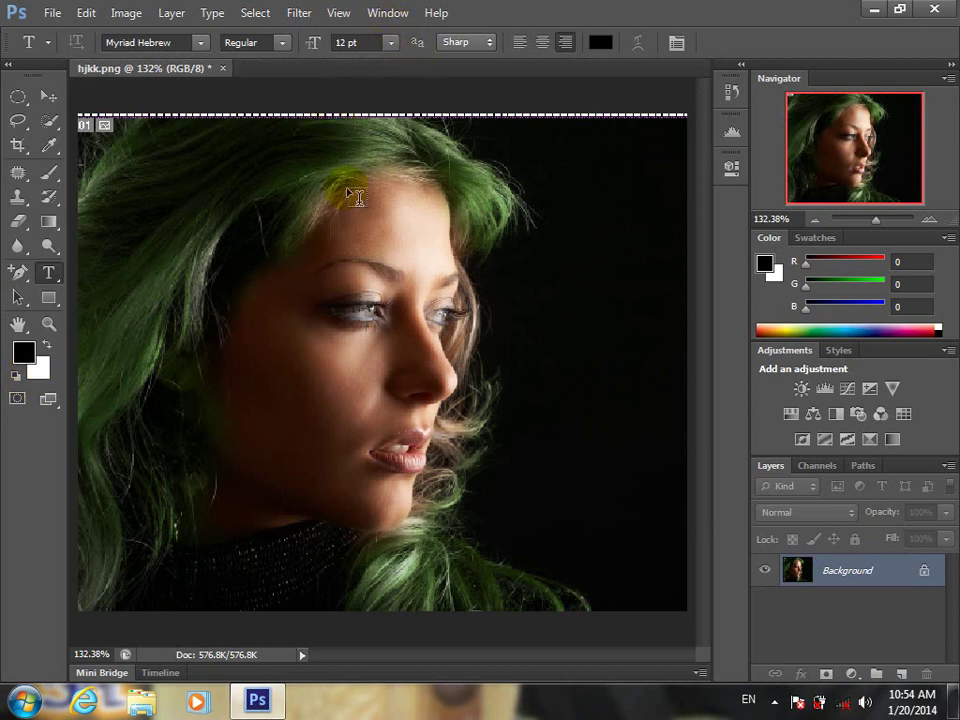
pyautogui.click(222, 68)
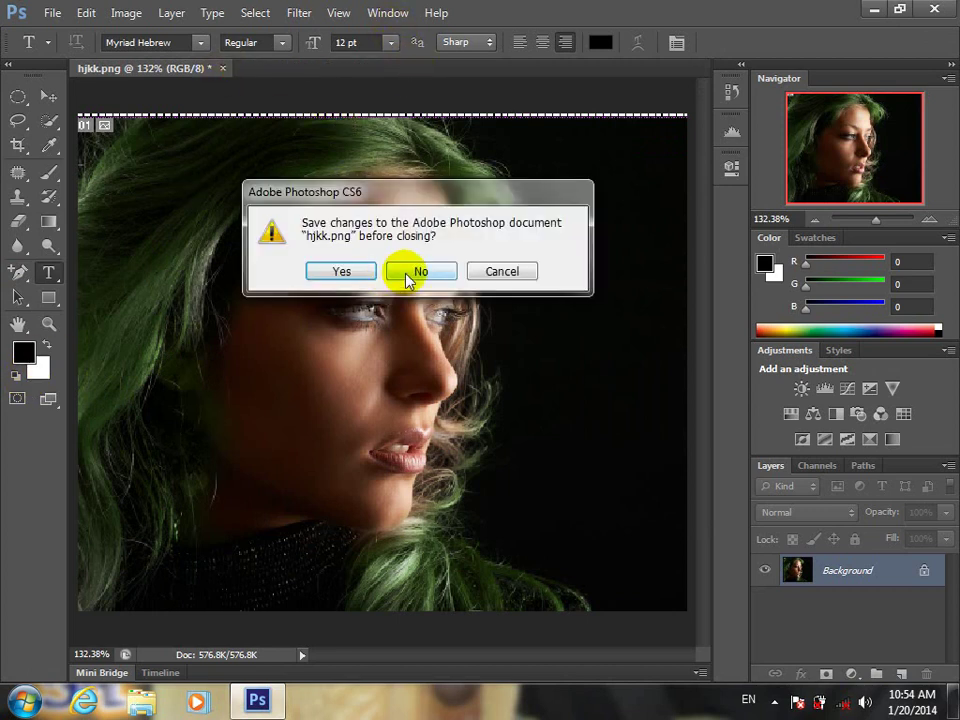
pyautogui.click(405, 271)
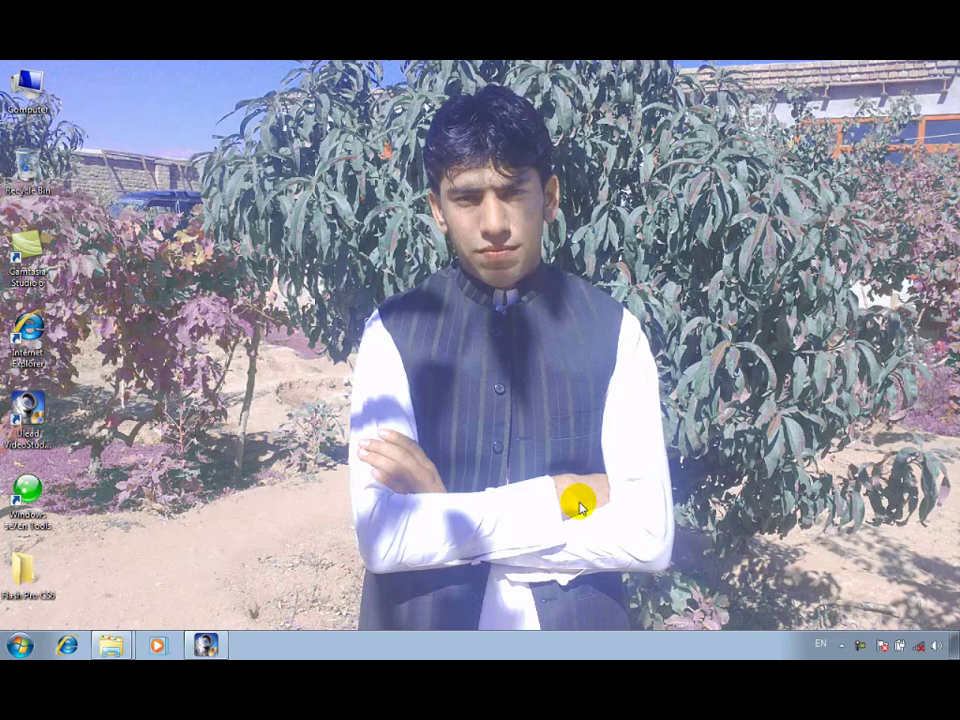
pyautogui.rightClick(216, 300)
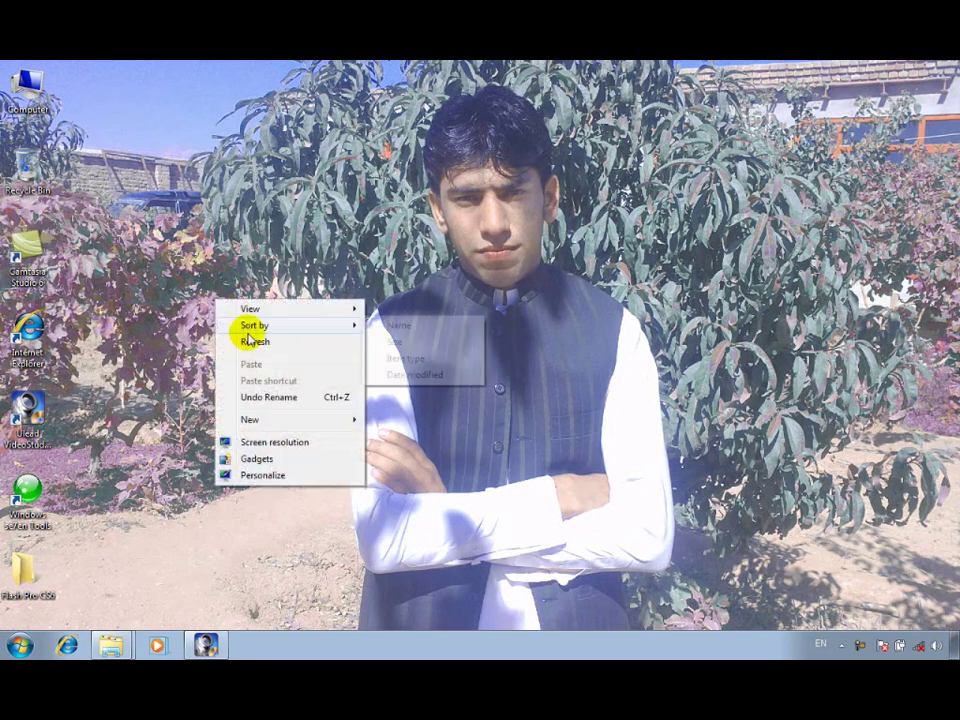